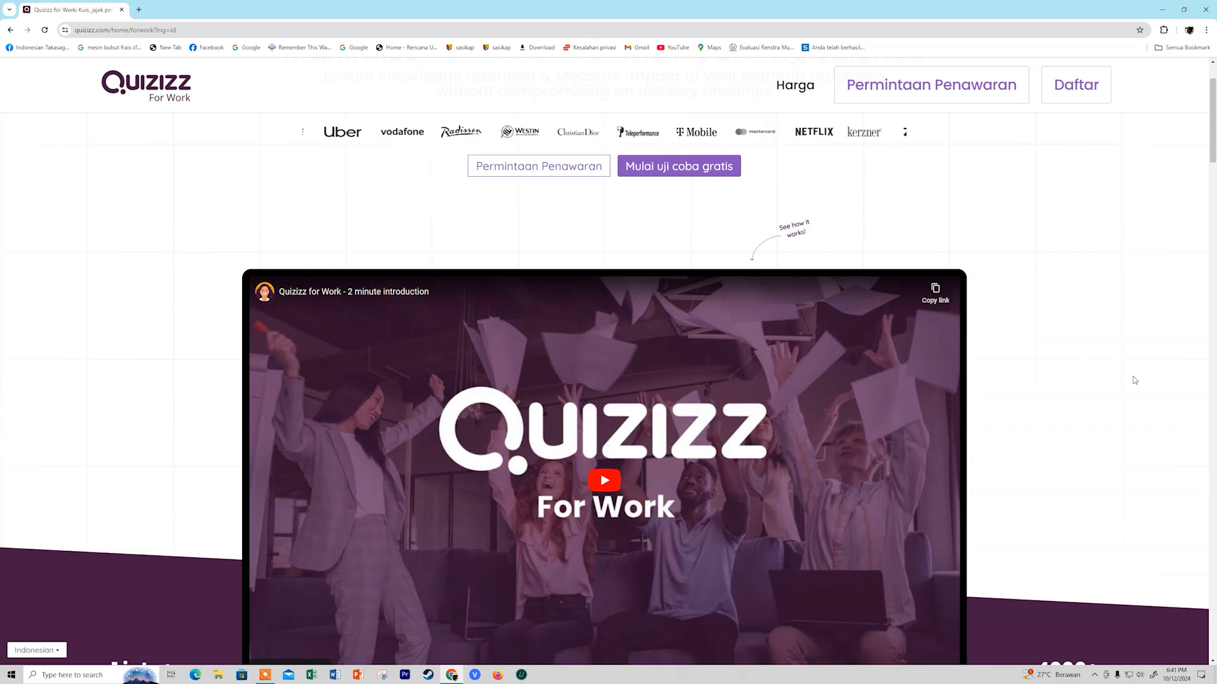
Start the free Quizizz trial and sign up by continuing with the saved Google account.
click(702, 171)
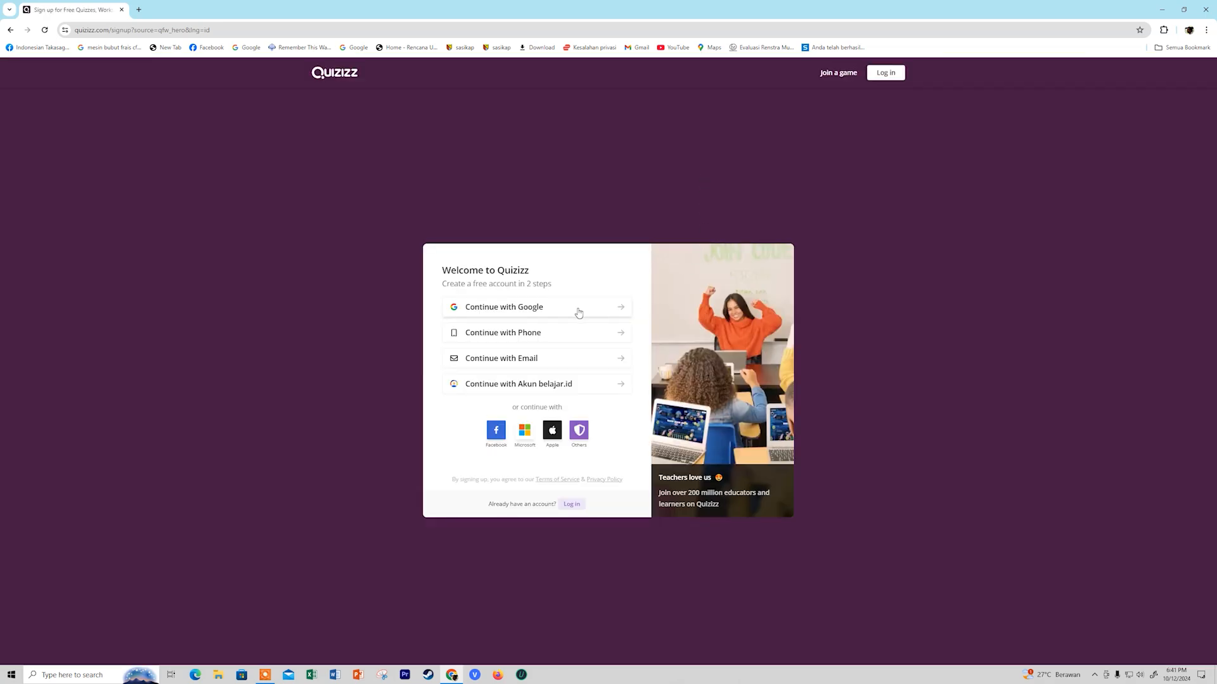
click(10, 30)
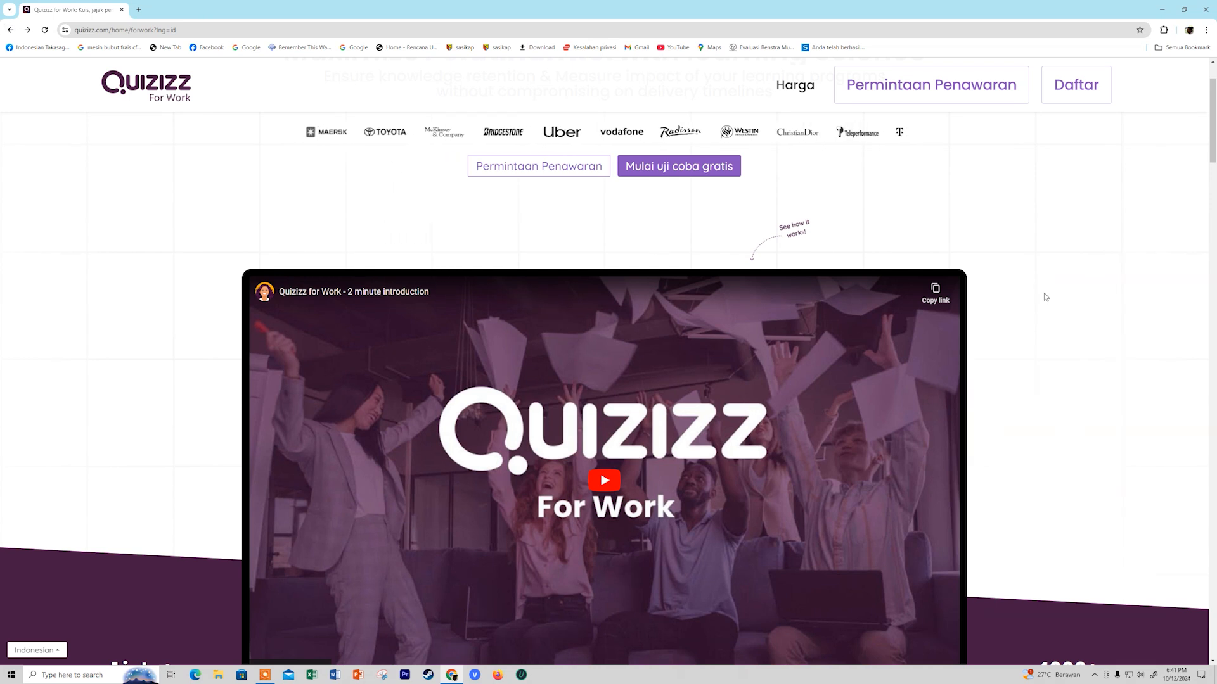
key(ctrl+plus)
key(ctrl+plus)
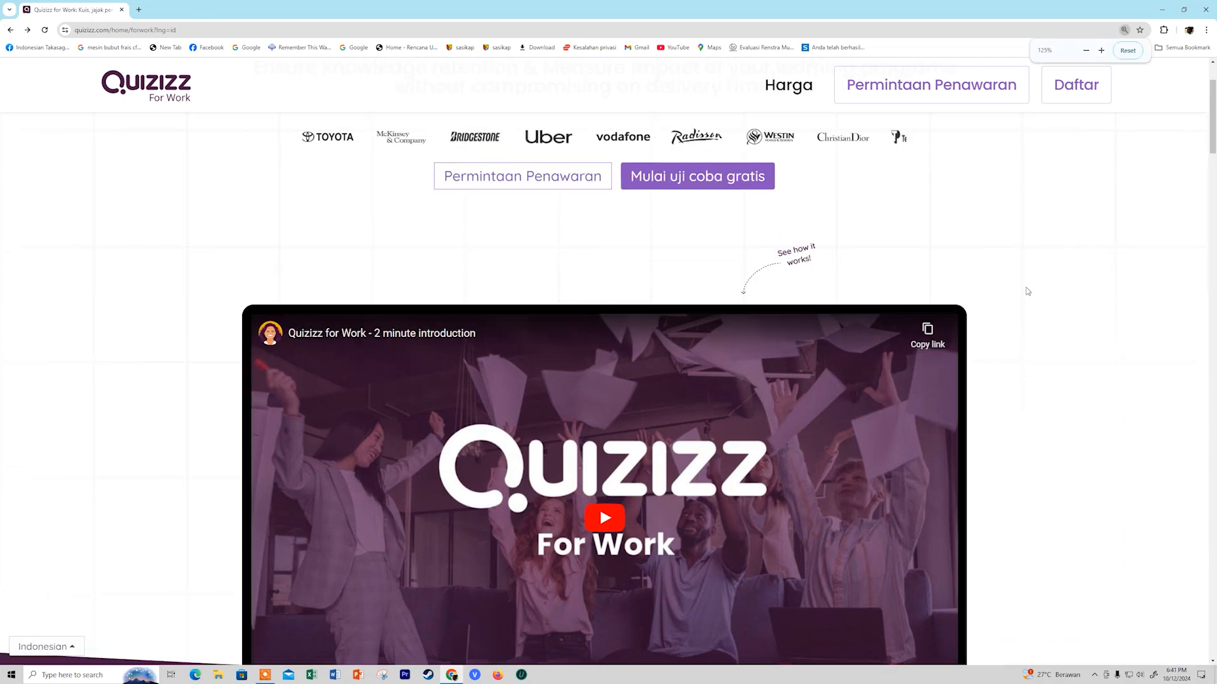
click(734, 184)
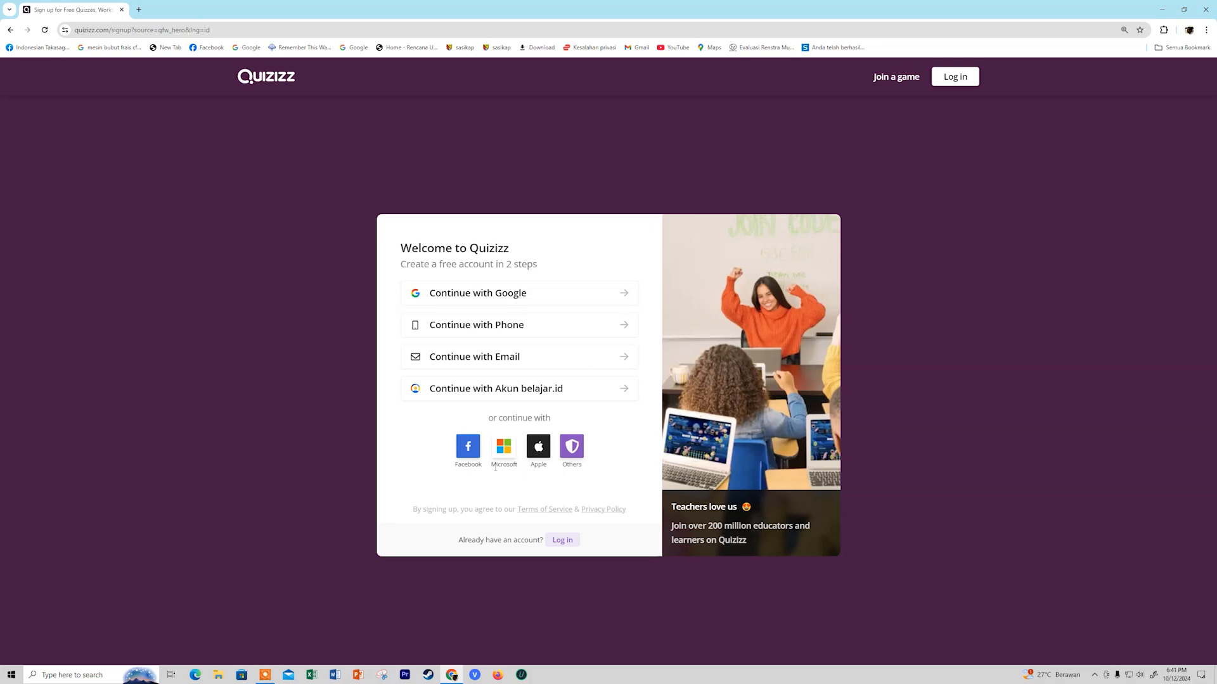
click(561, 303)
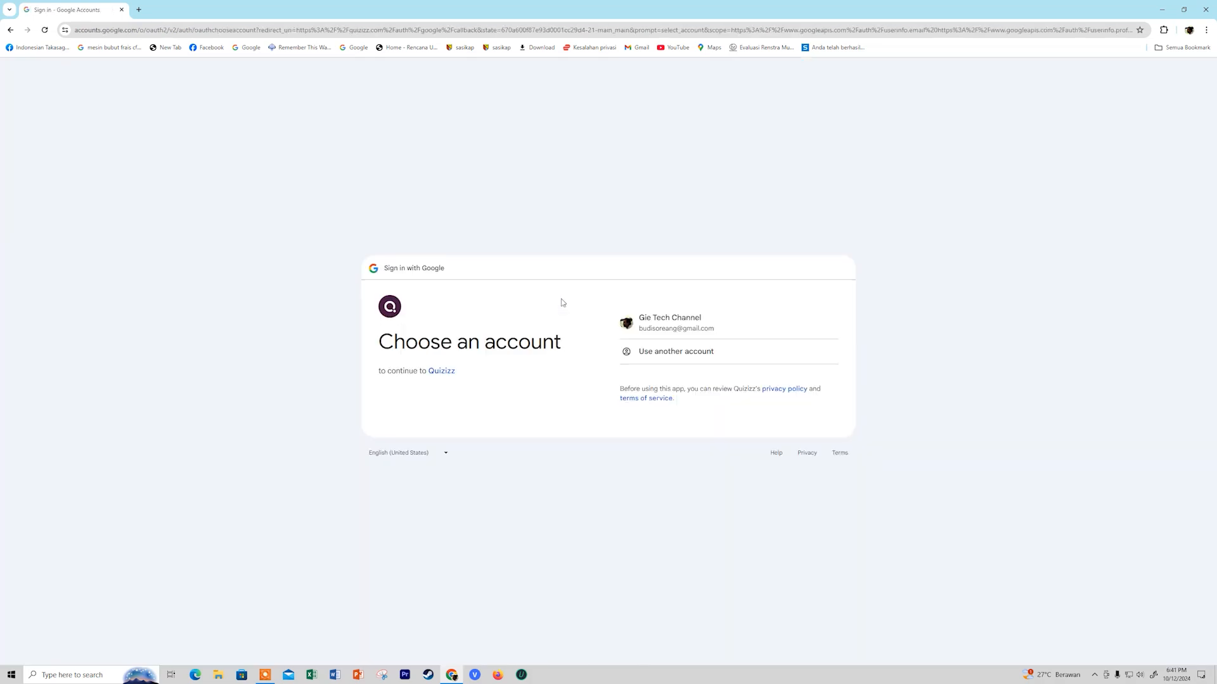
click(672, 322)
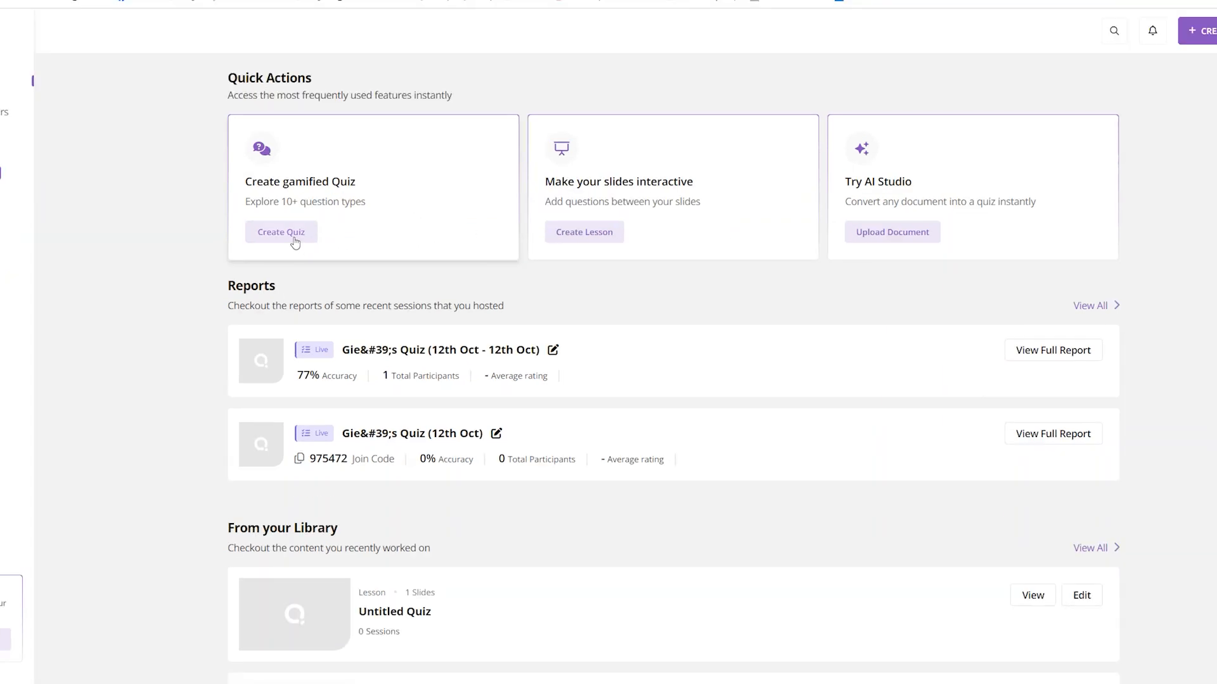
Create a gamified quiz with a Multiple Choice question and upload the processor photo as the question's image.
click(295, 240)
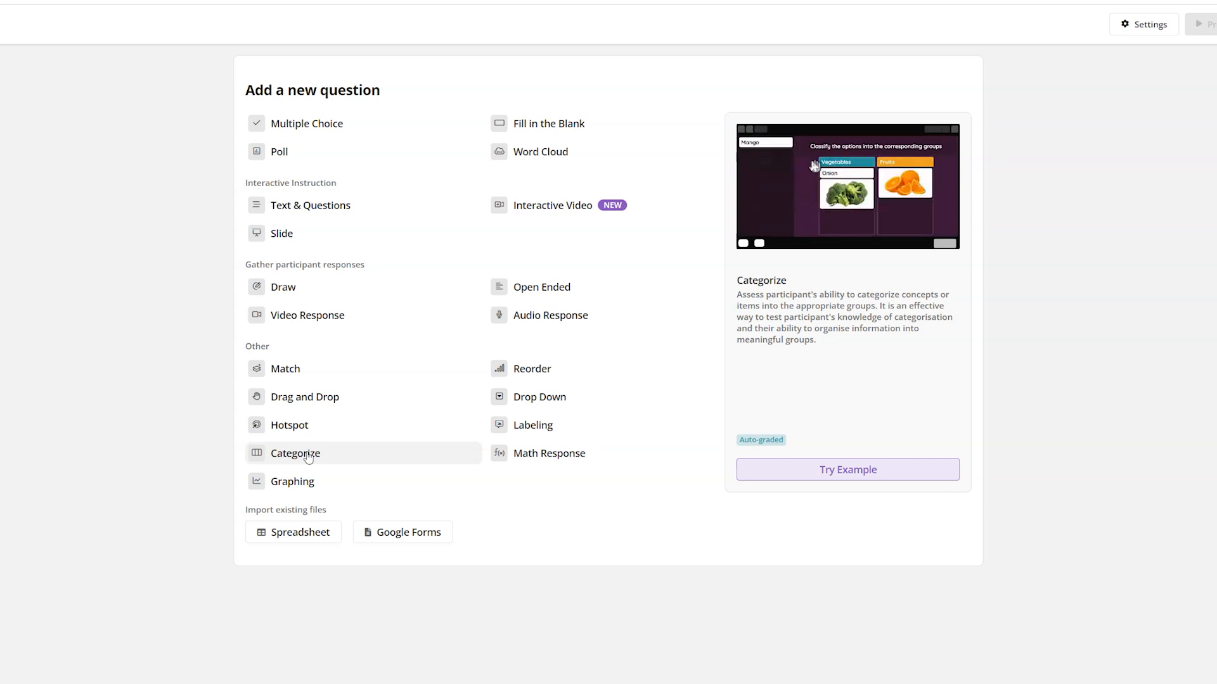
click(327, 127)
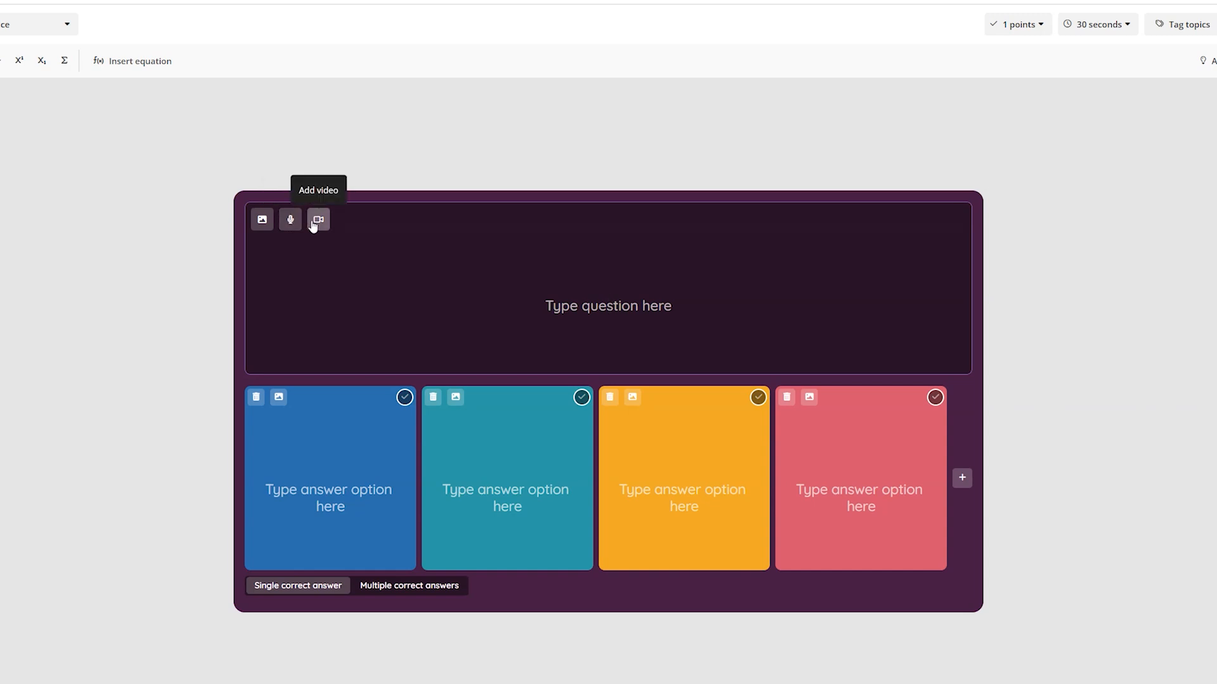
click(313, 223)
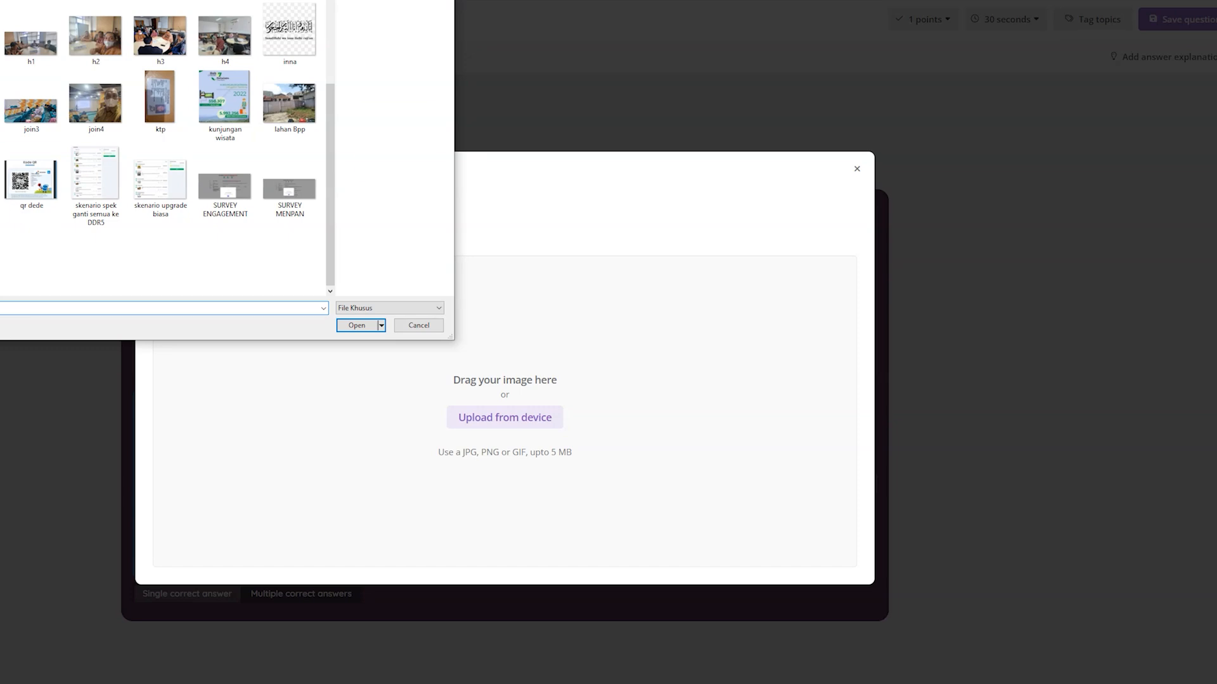
click(354, 328)
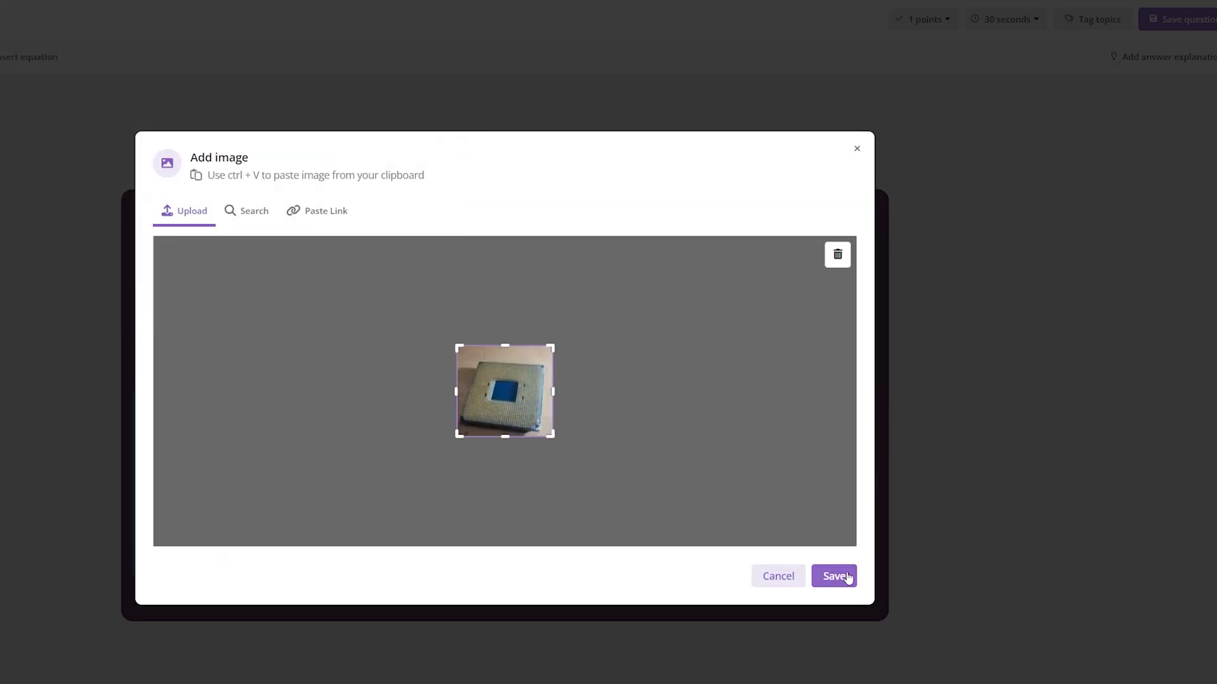
click(851, 578)
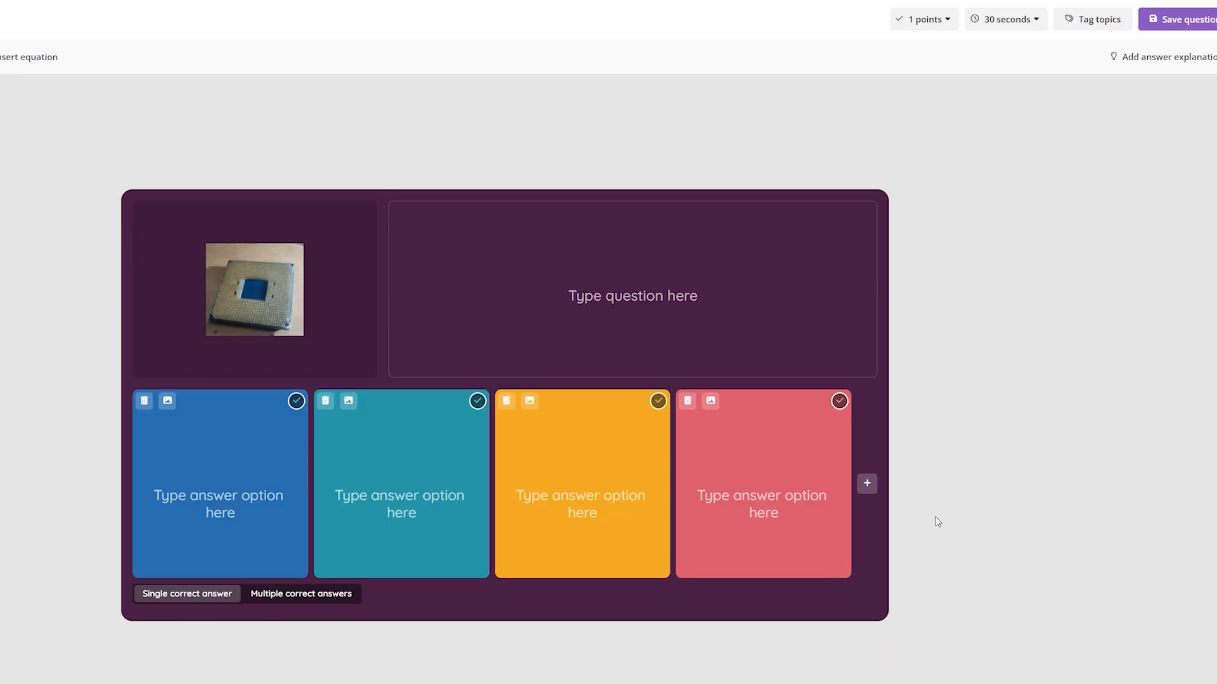
Enter "BENDA APAKAH INI?" as the question text beside the processor photo.
mouse_move(326, 368)
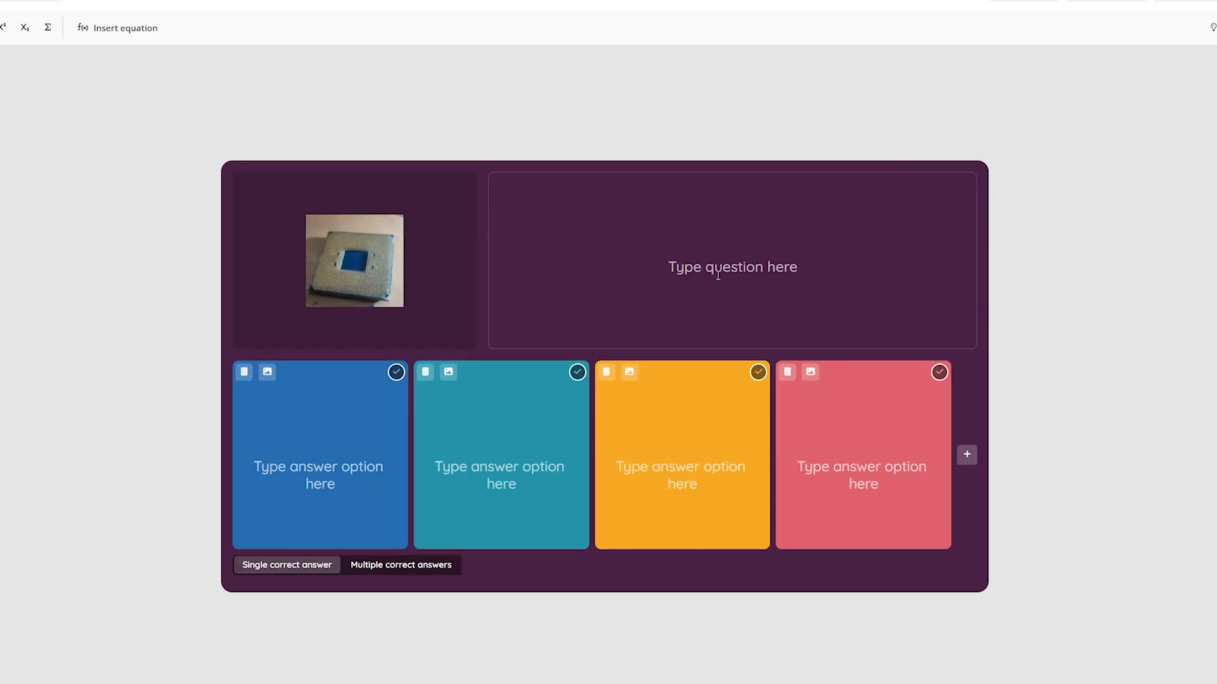
click(718, 275)
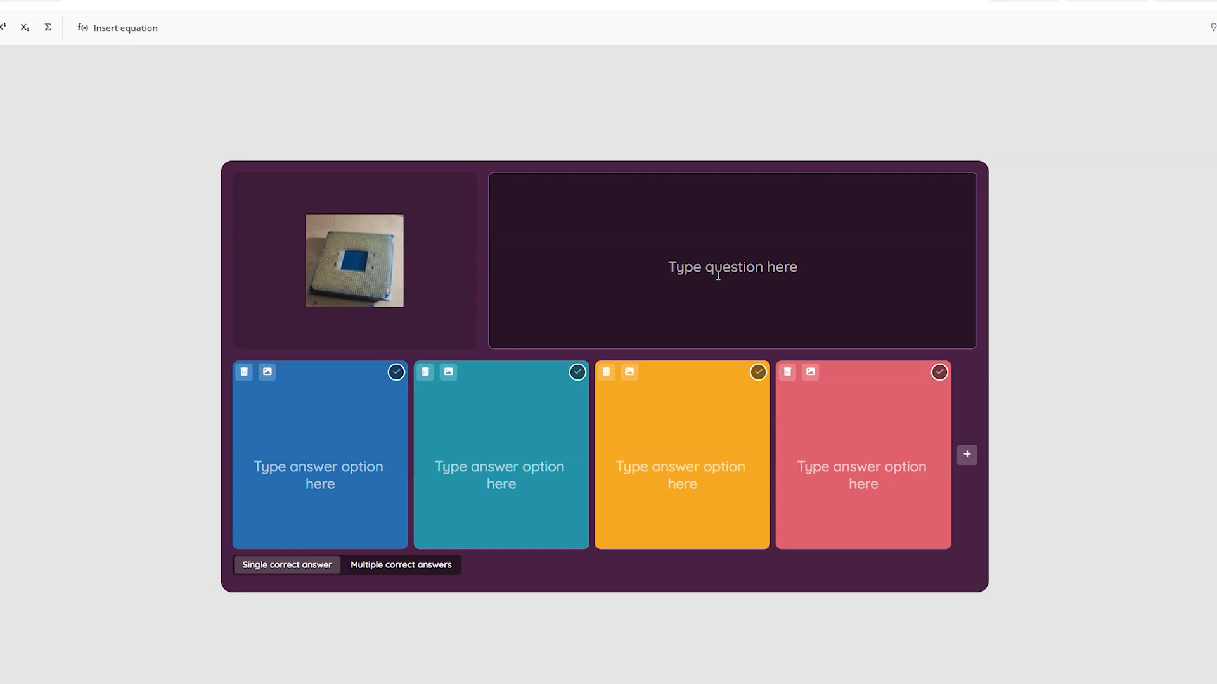
text(bando)
key(BackSpace)
key(BackSpace)
key(BackSpace)
key(BackSpace)
key(BackSpace)
text(BENDA PAL)
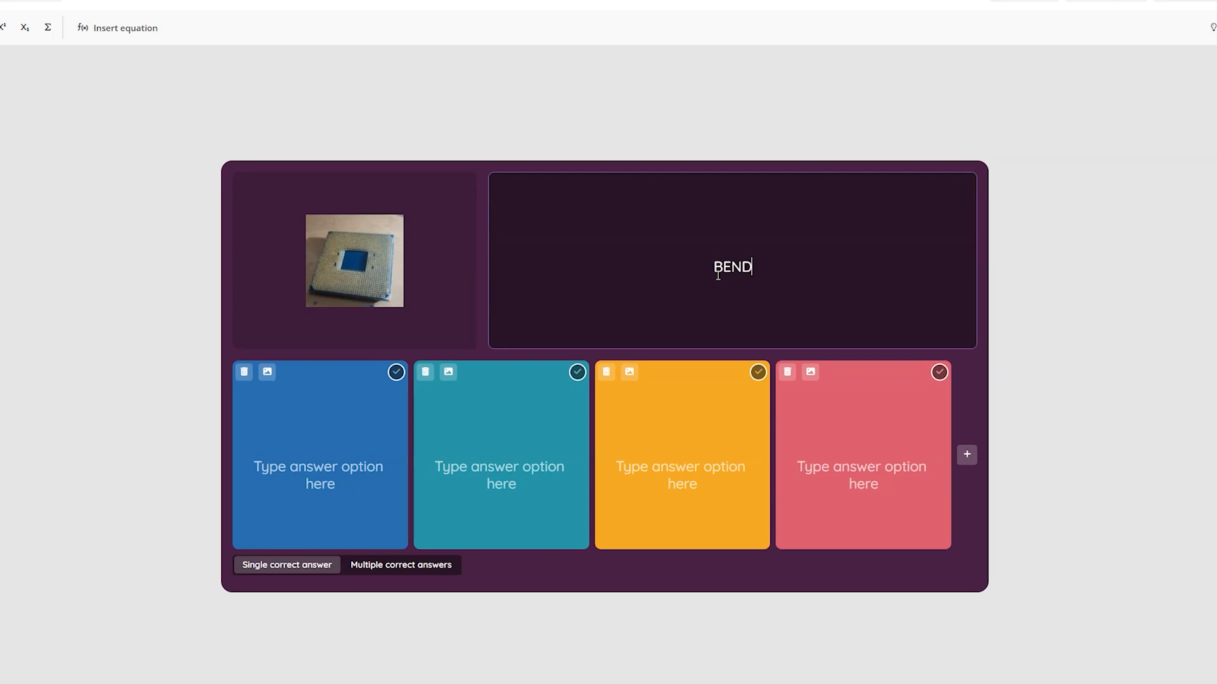
key(BackSpace)
key(BackSpace)
key(BackSpace)
text(A APAKAH )
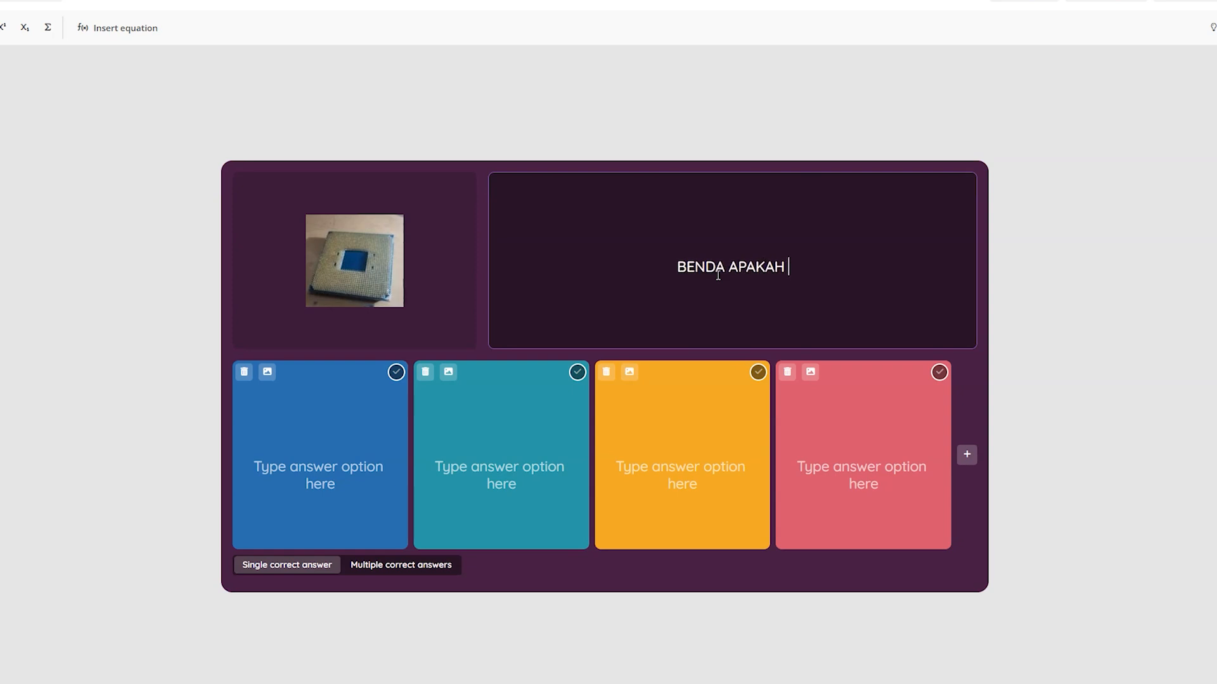
text(INI)
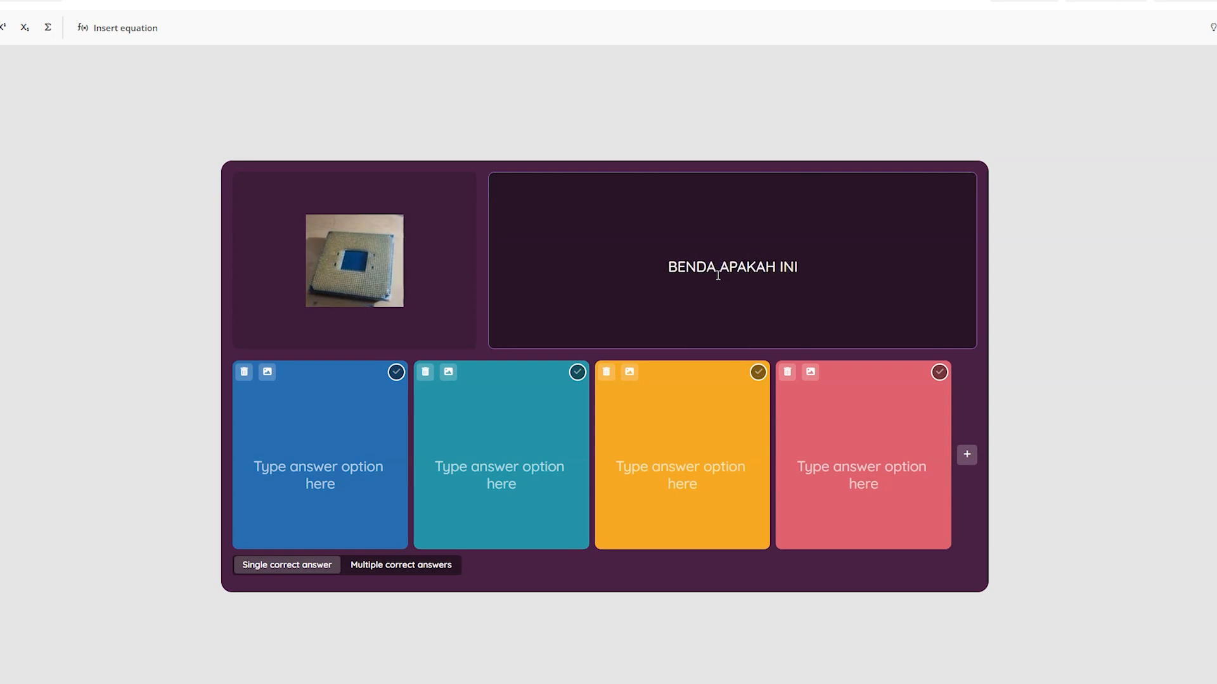
text(?)
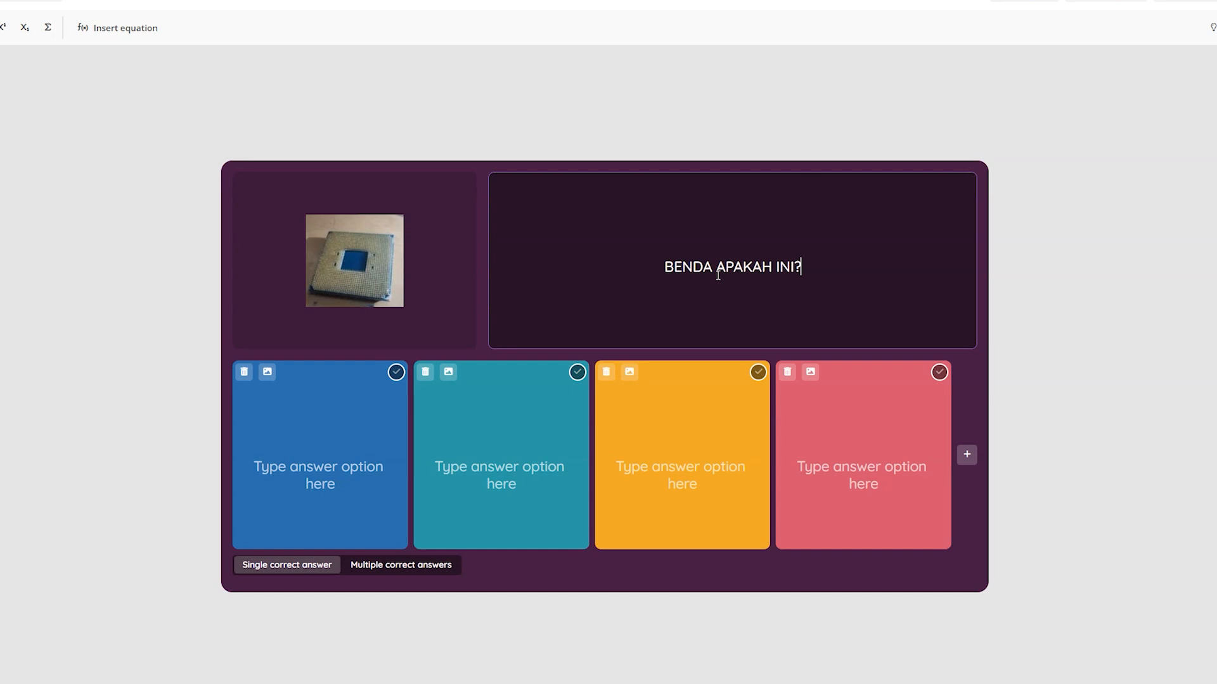
Enter the answer options MEMORY, HDD, PROCESSOR and PSU, and mark PROCESSOR as the correct answer.
mouse_move(432, 237)
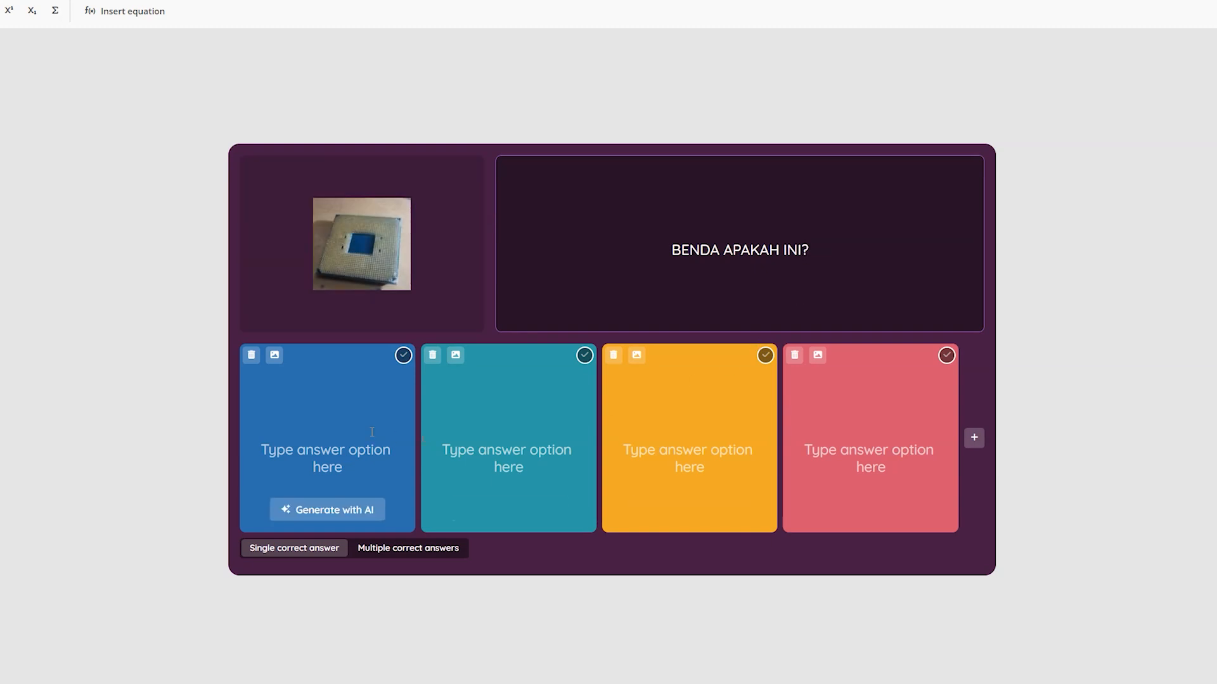
click(342, 452)
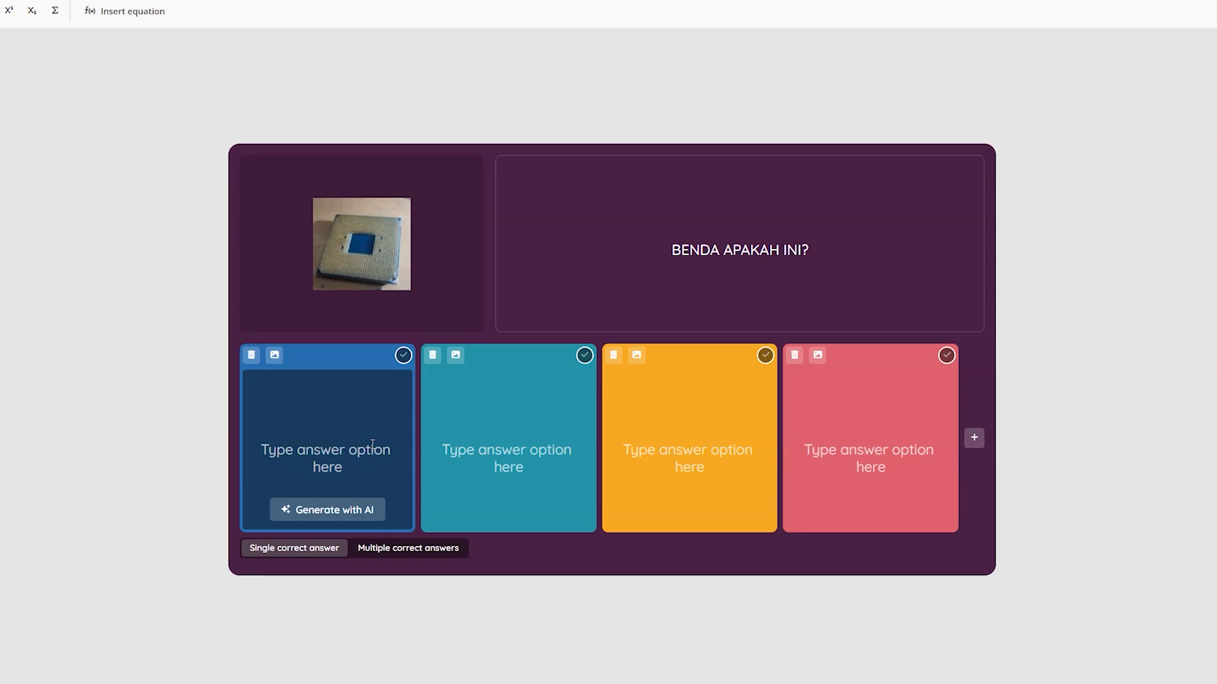
text(MEMORY)
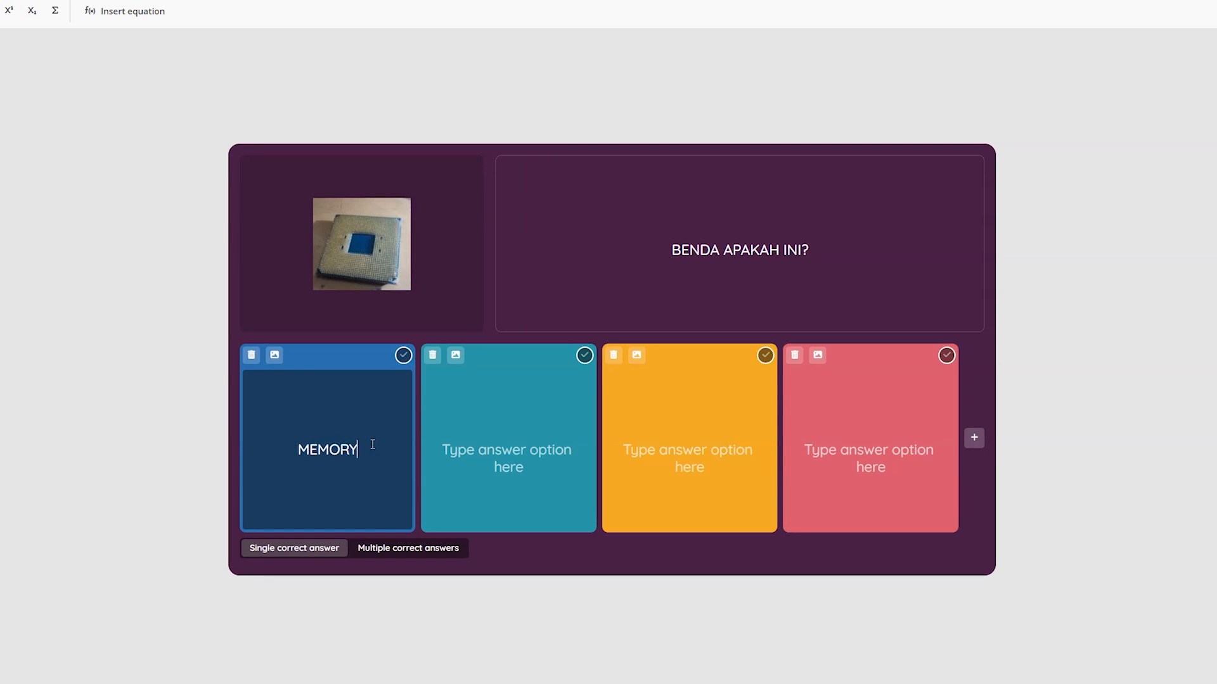
click(489, 457)
text(HDD)
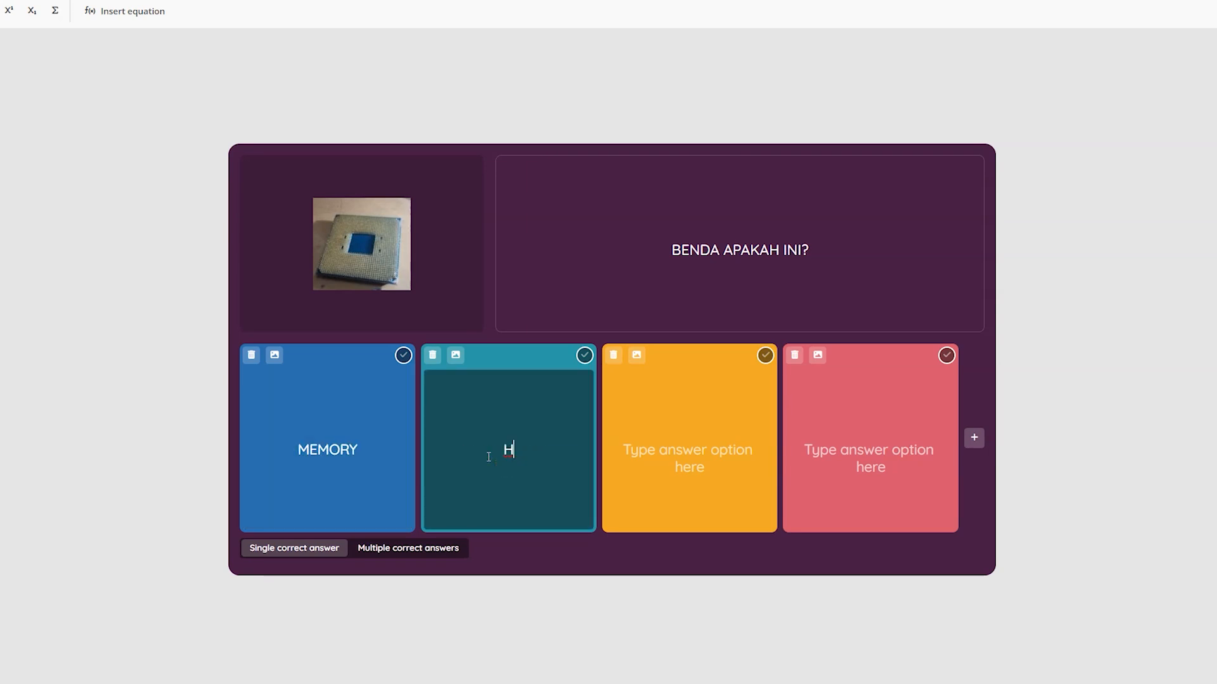
click(652, 456)
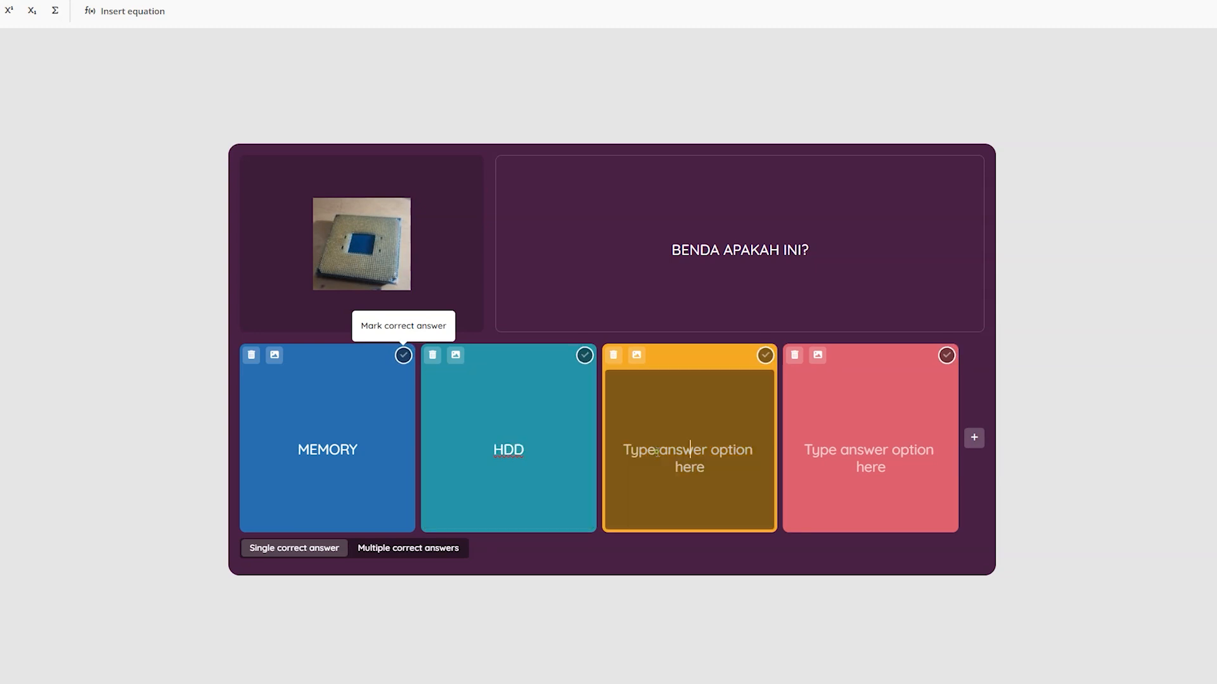
text(PR)
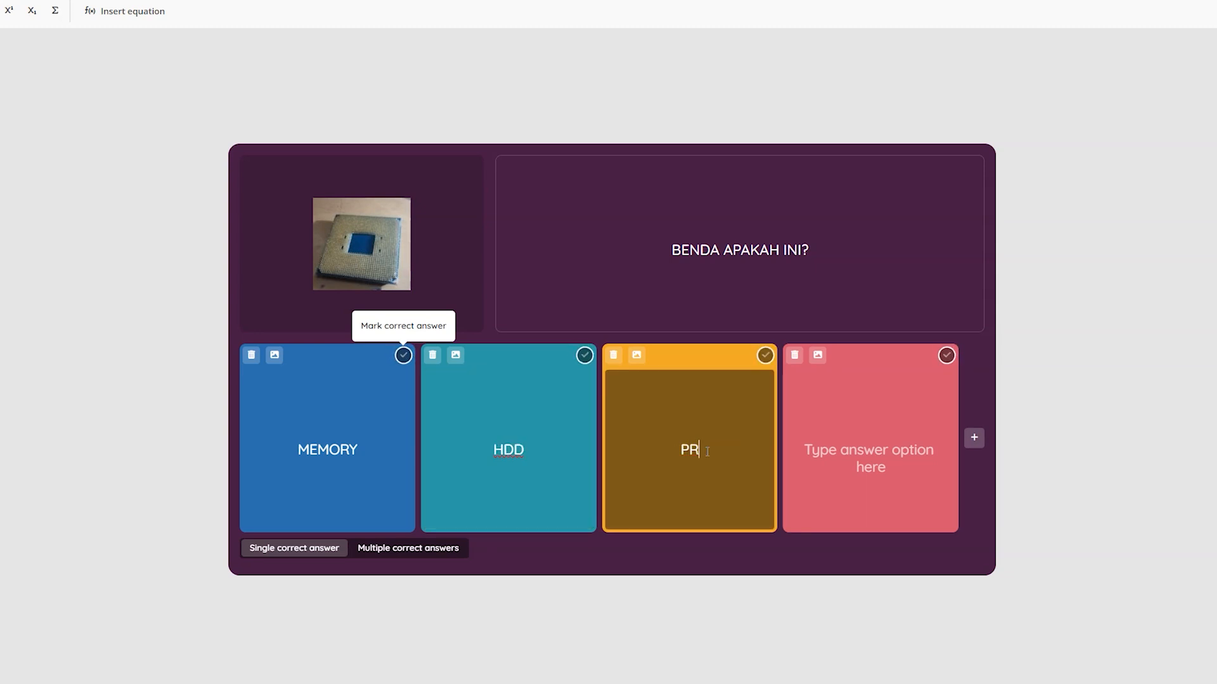
text(OCESSOR)
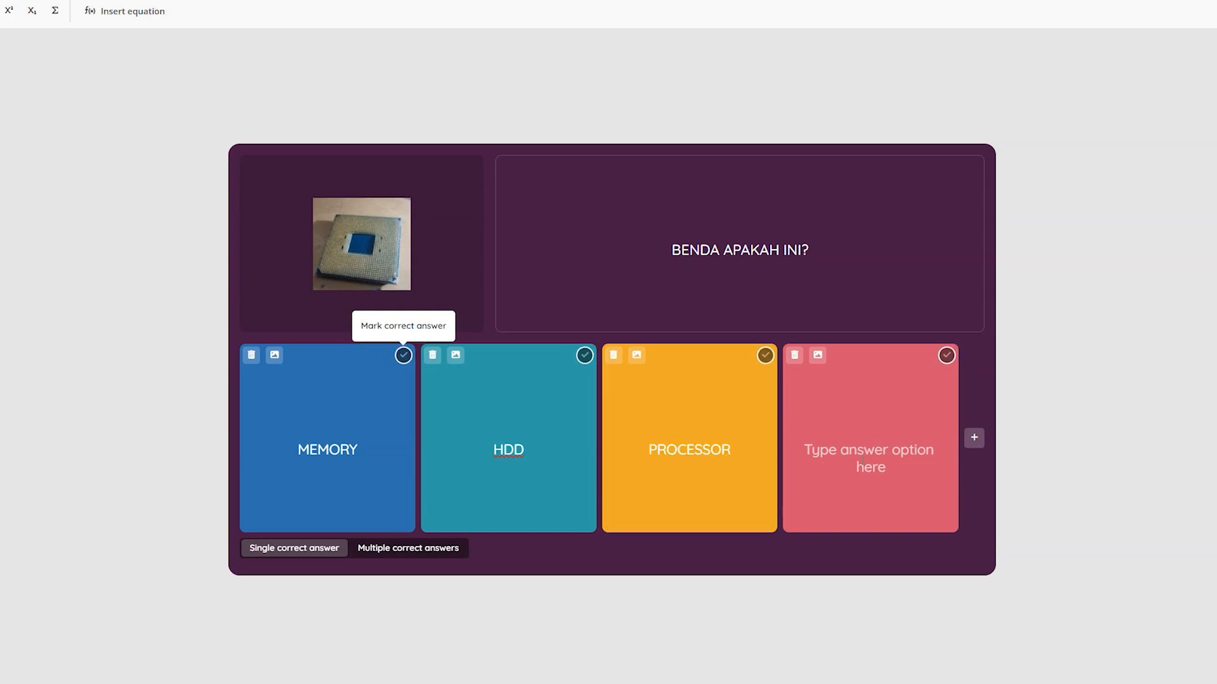
click(863, 461)
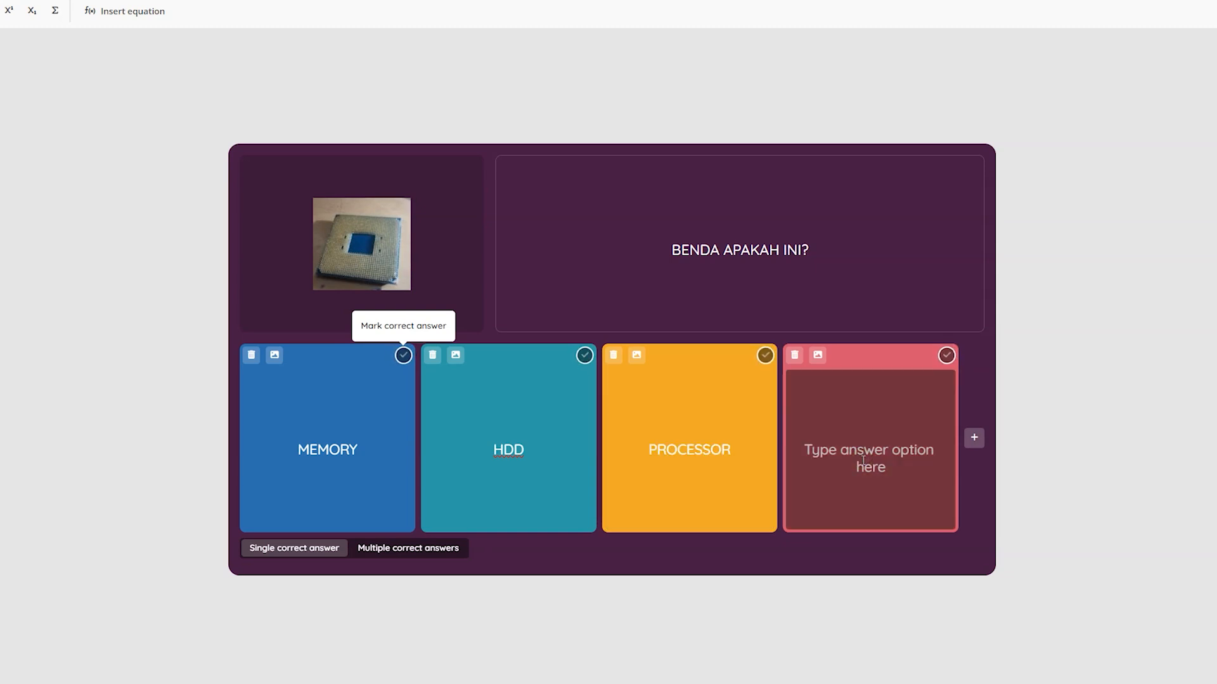
text(PSU)
double_click(863, 460)
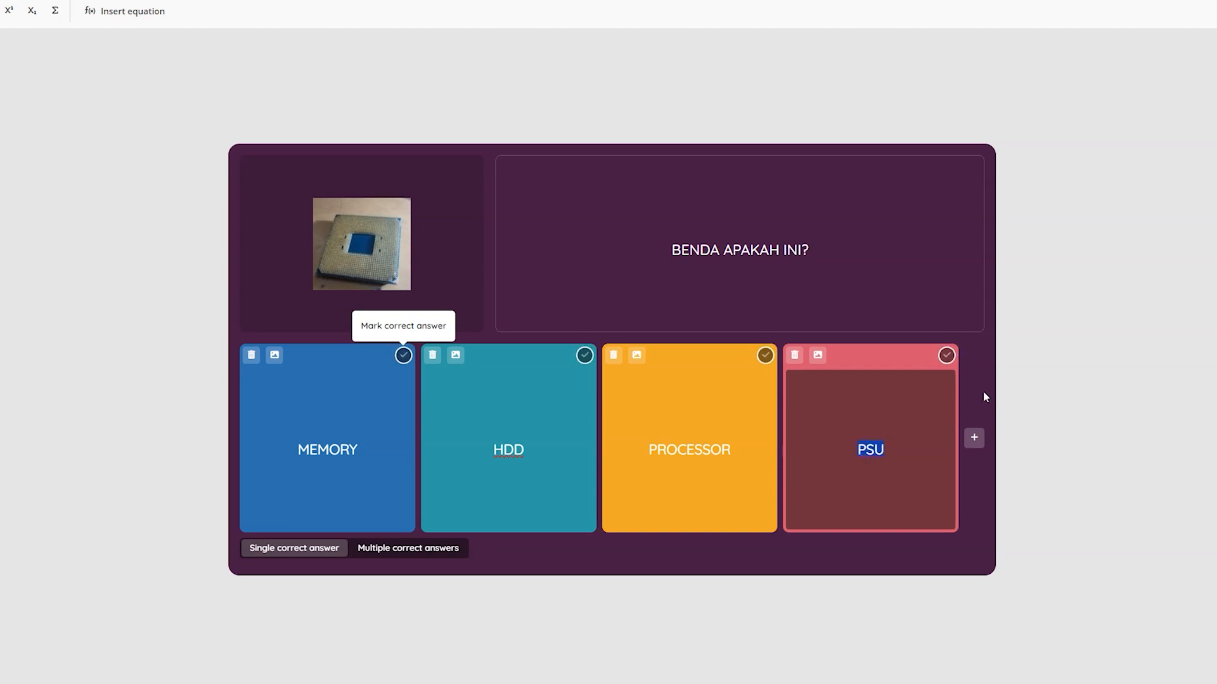
click(1001, 403)
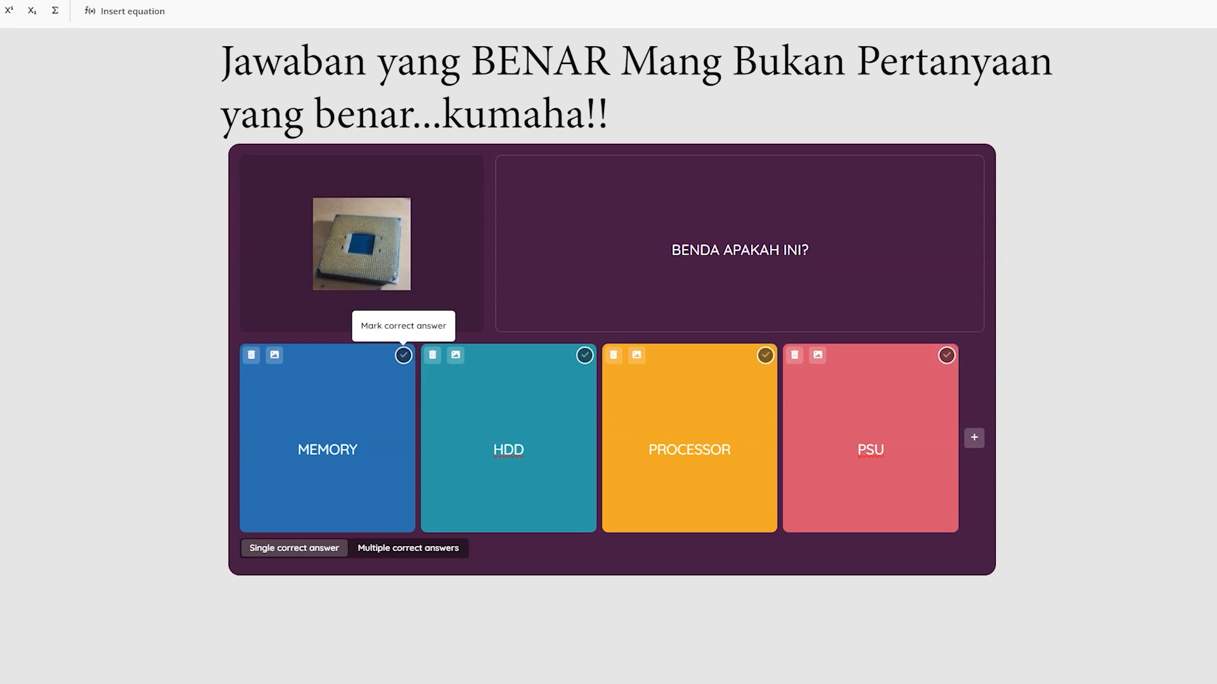
click(766, 355)
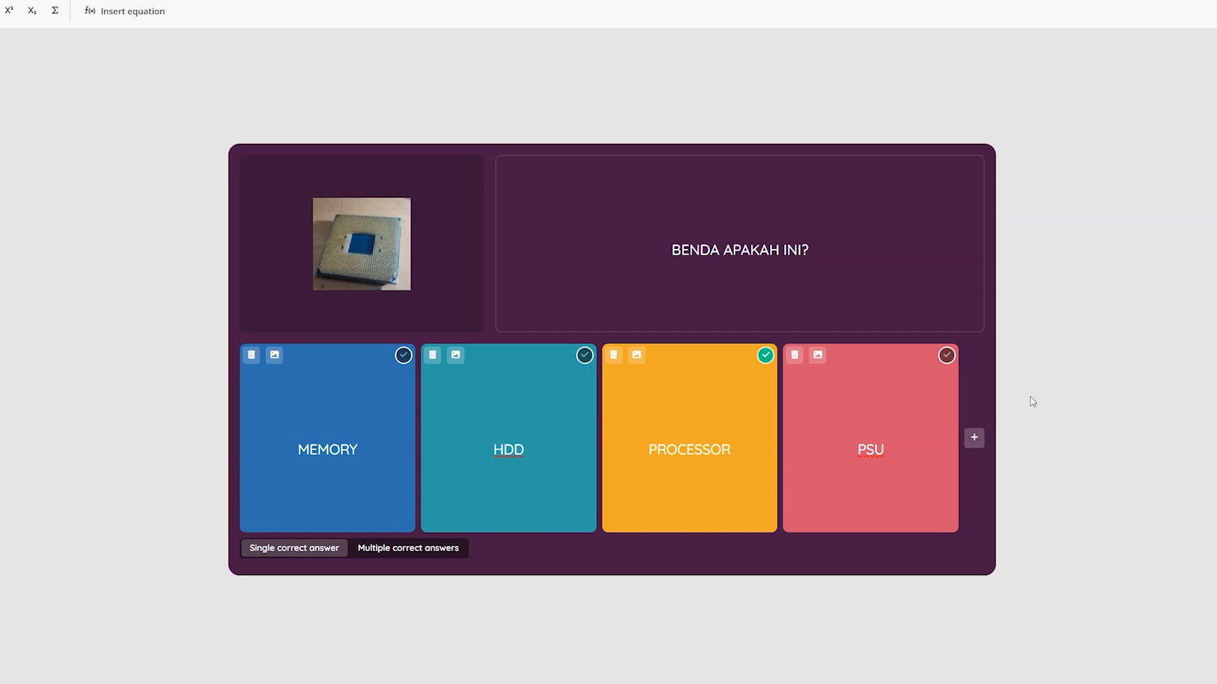
Allow multiple correct answers with only PROCESSOR marked among the four options, and save the question with a 45-second limit.
click(975, 439)
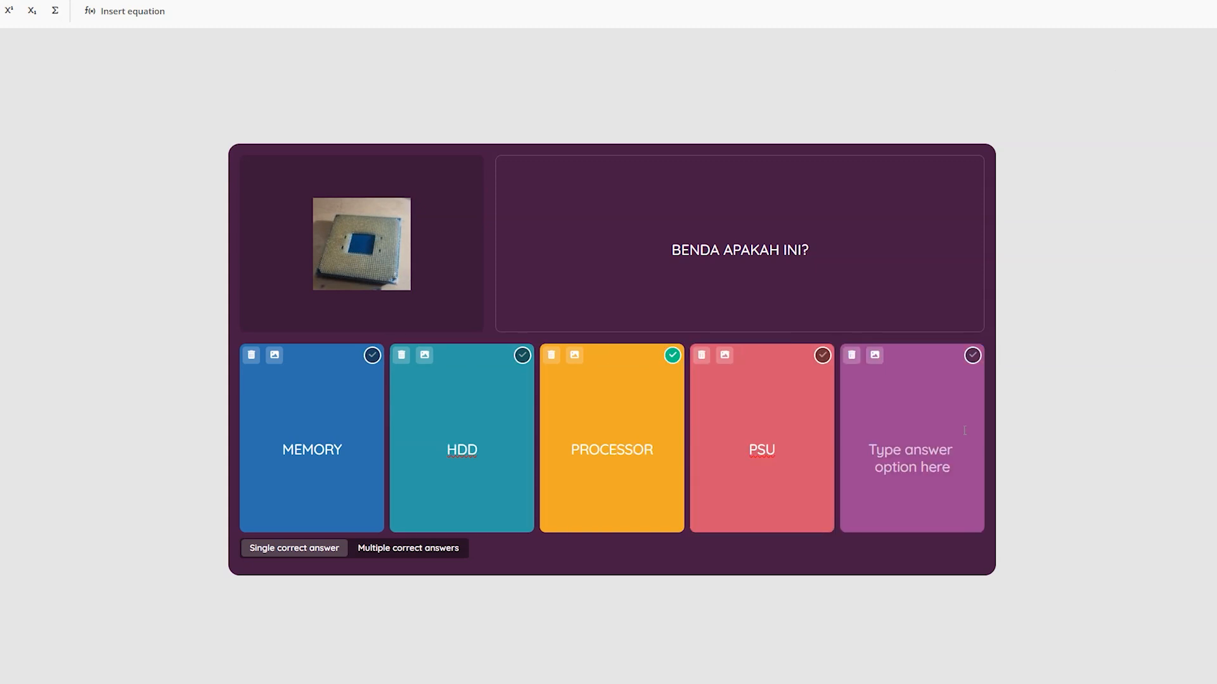
click(851, 356)
click(425, 548)
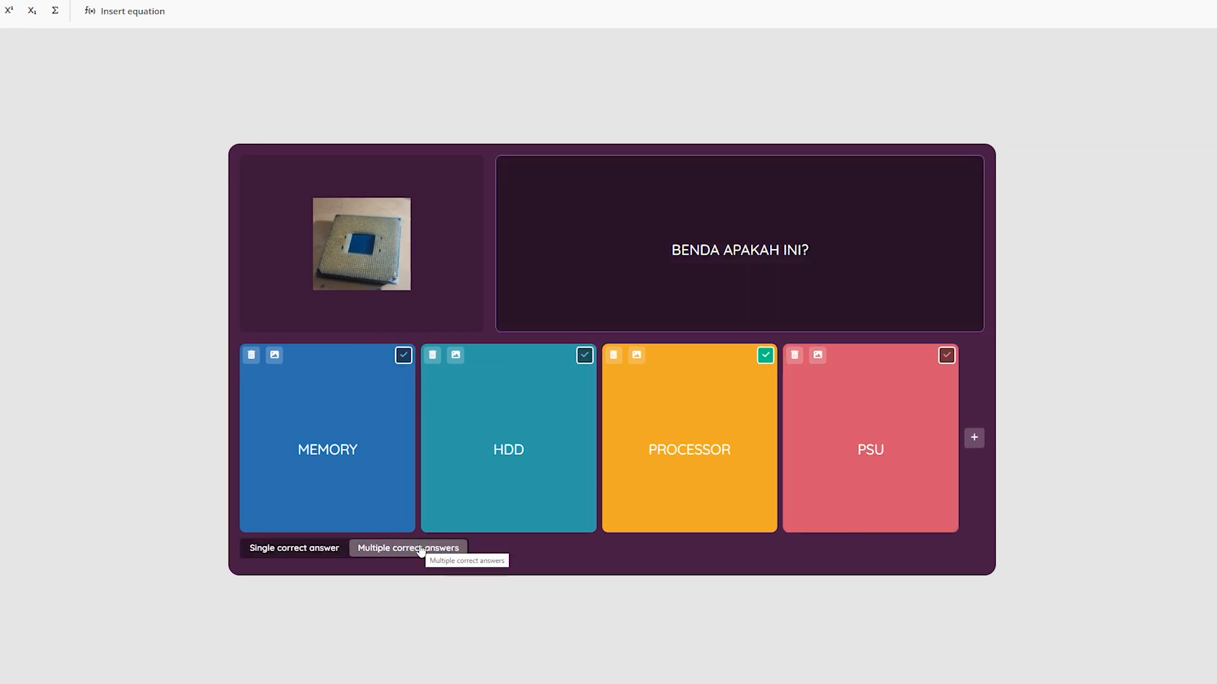
click(403, 356)
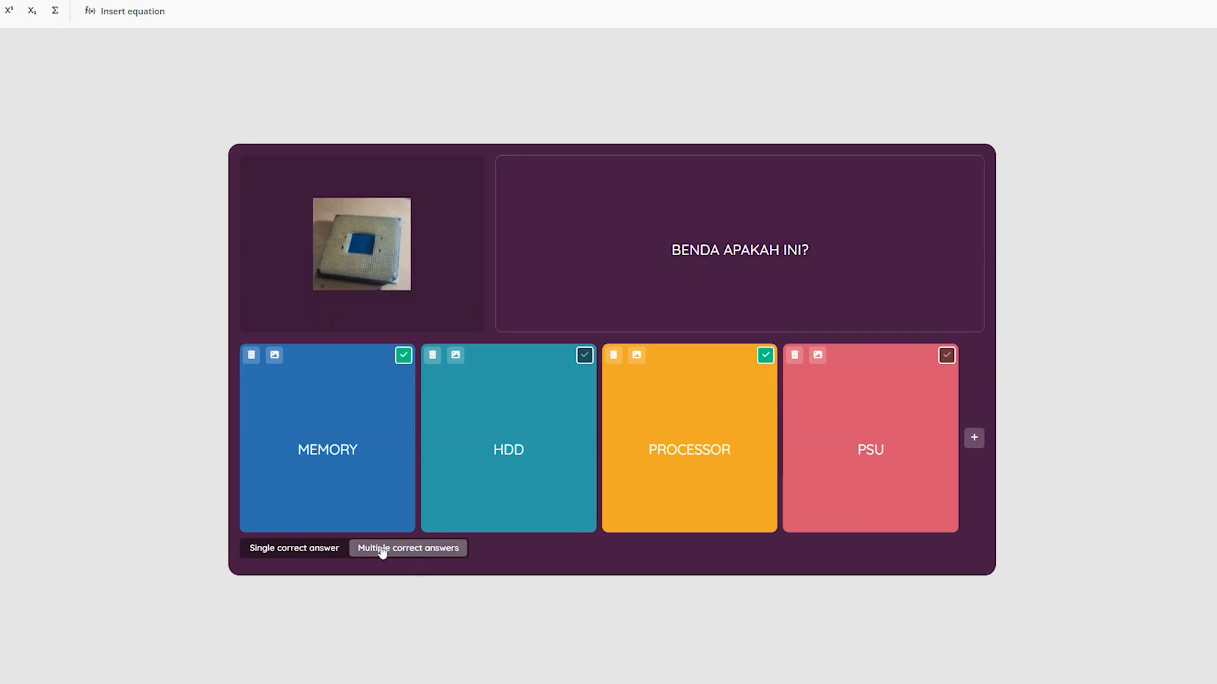
click(403, 356)
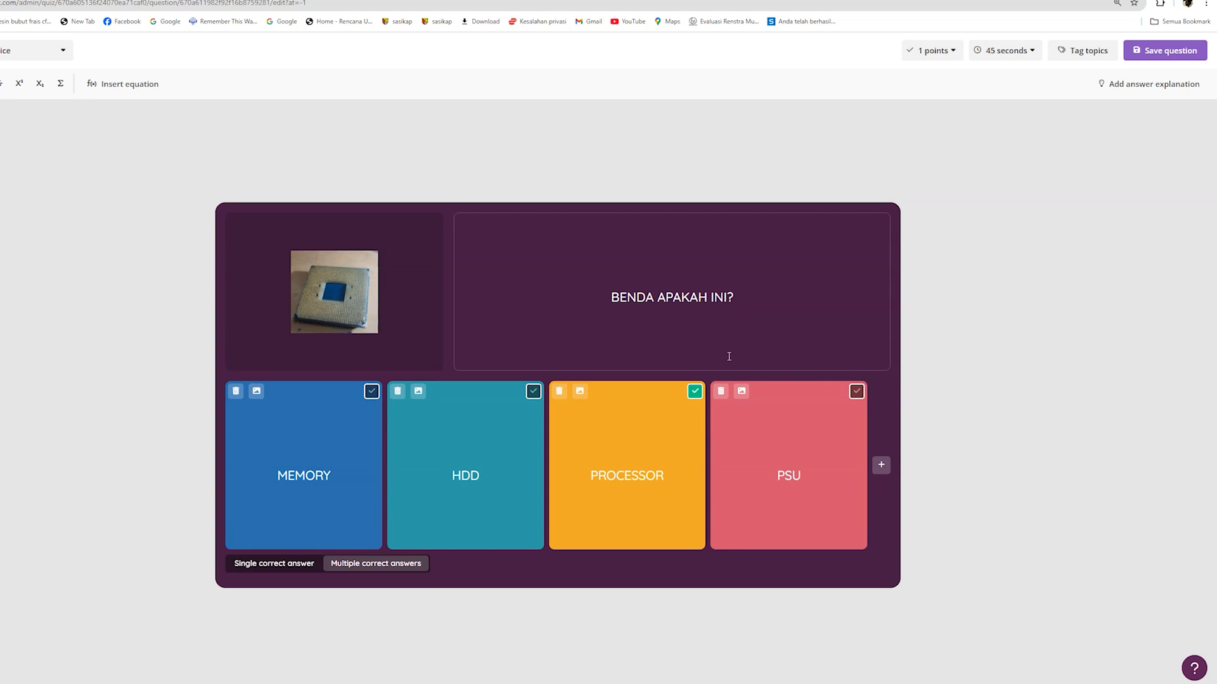
click(1148, 56)
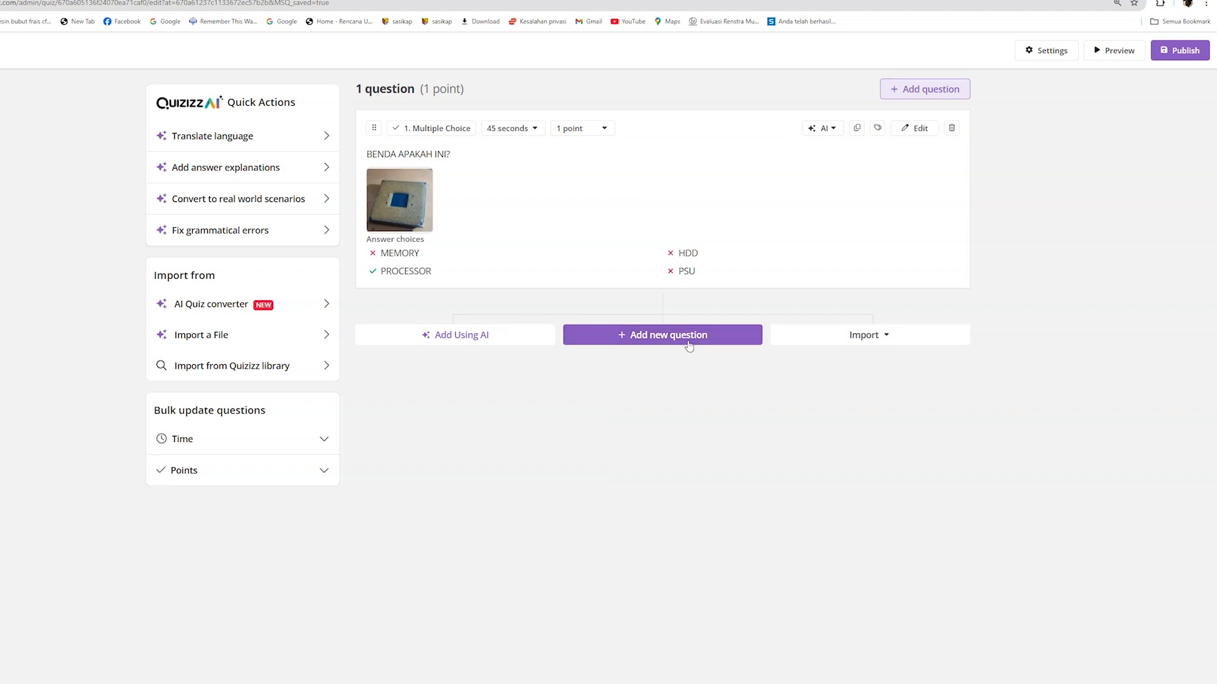
Add a new question of the Fill in the Blank type to the quiz.
click(689, 345)
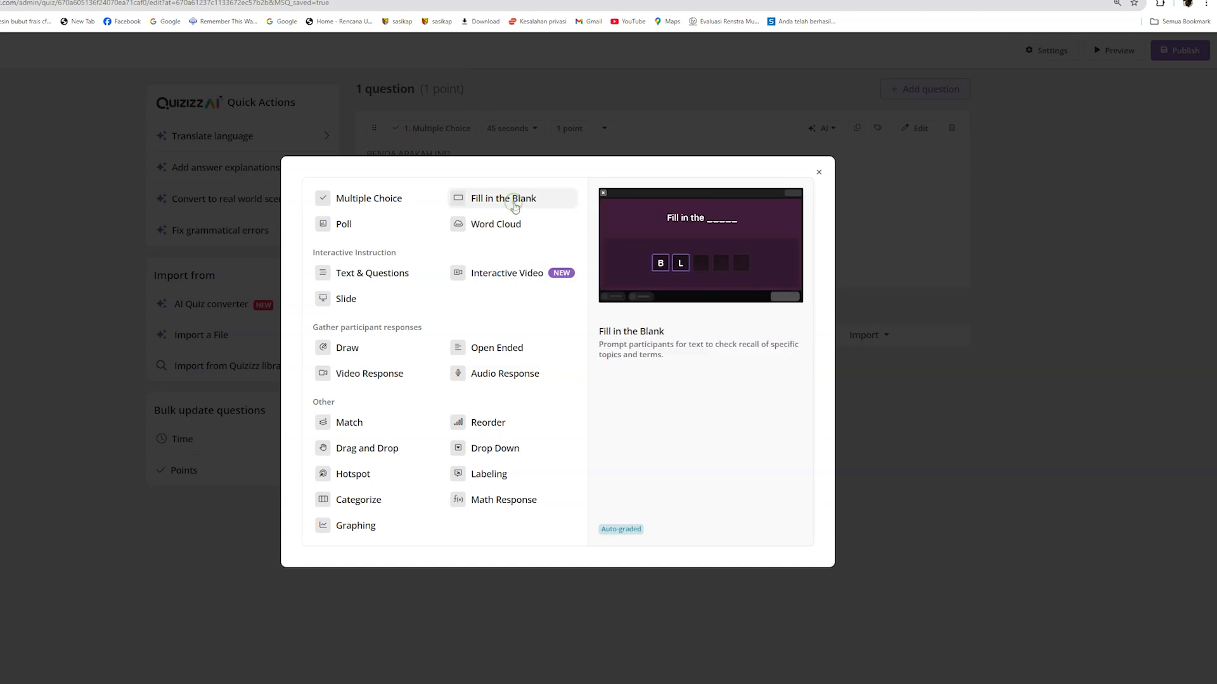
click(514, 203)
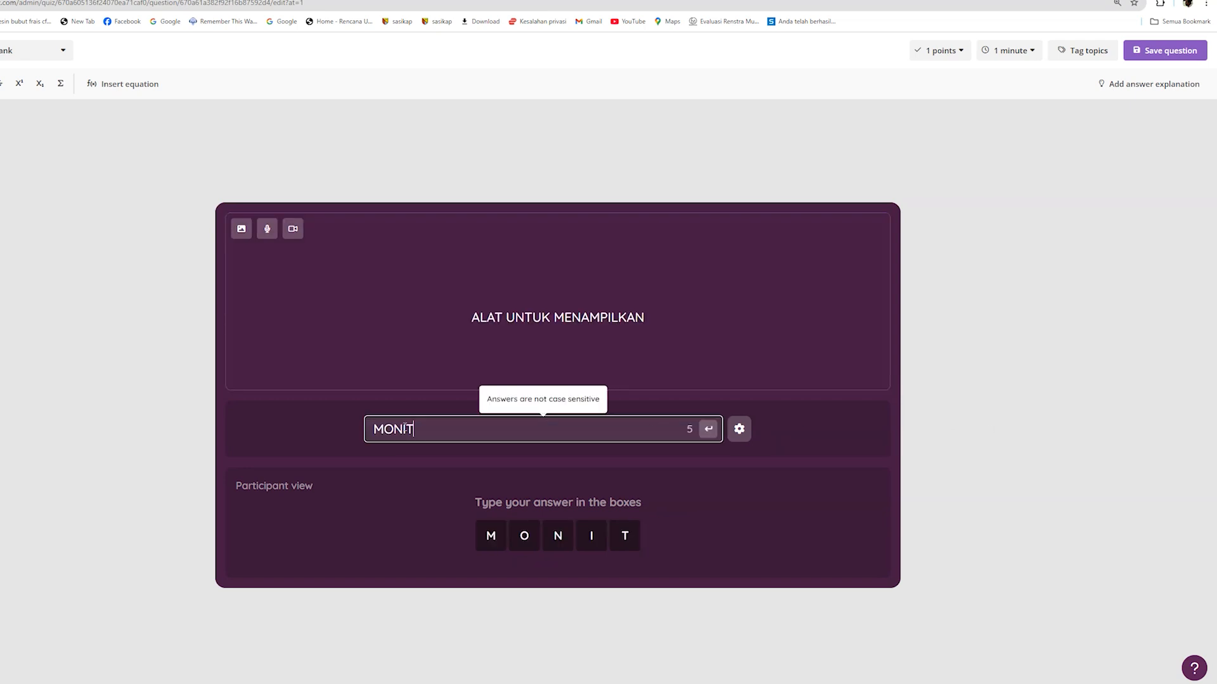
Enter MONITOR as the answer and complete the question text as "ALAT UNTUK MENAMPILKAN GAMBART PADA KOMPUTER/PC/LAPTOP".
text(ONITOR)
click(659, 332)
text(GAMBART PADA)
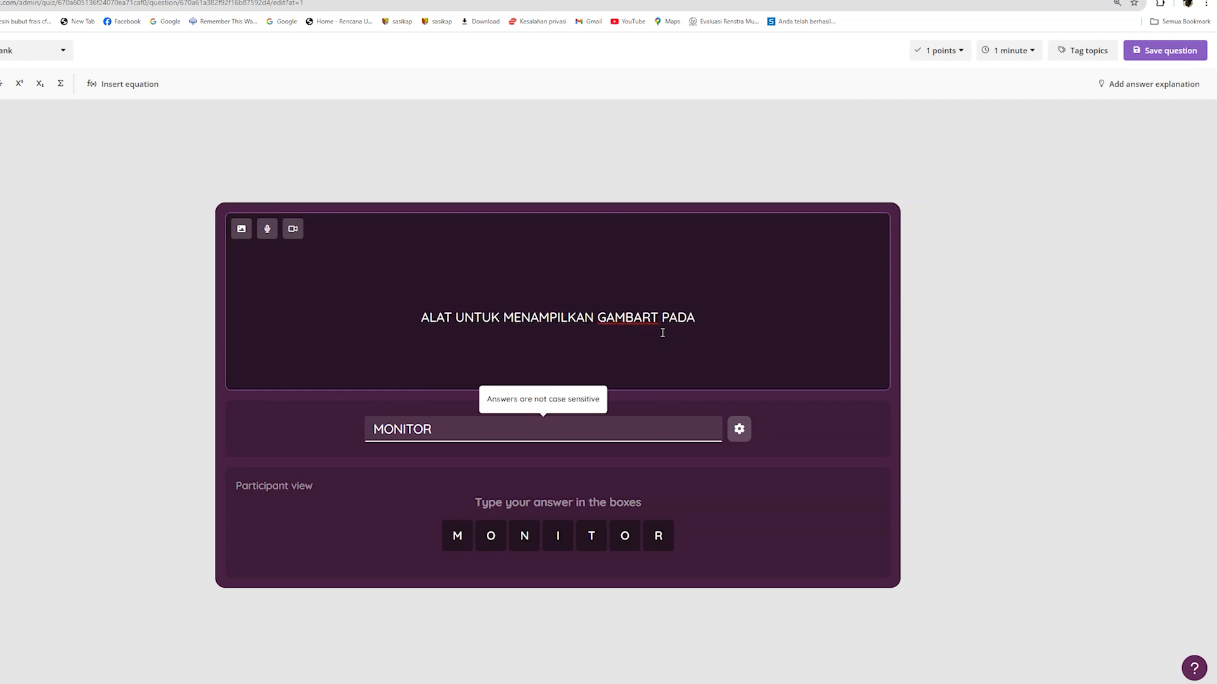
text( K)
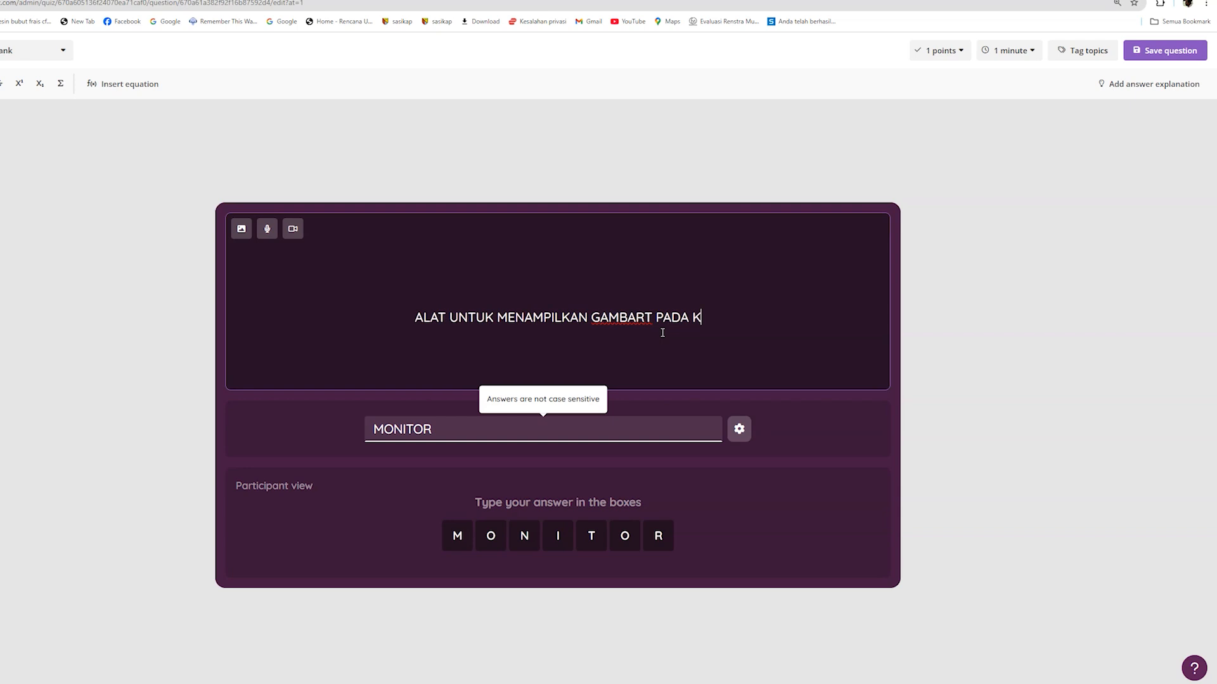
text(OMPUTER)
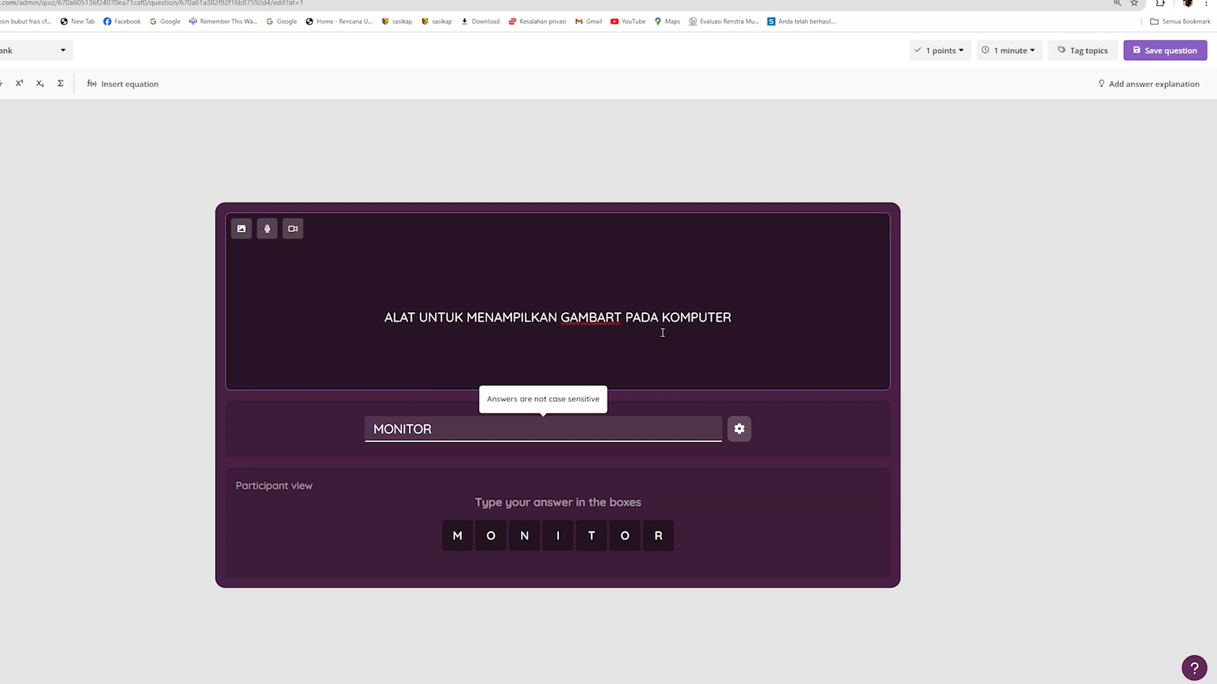
text(/P)
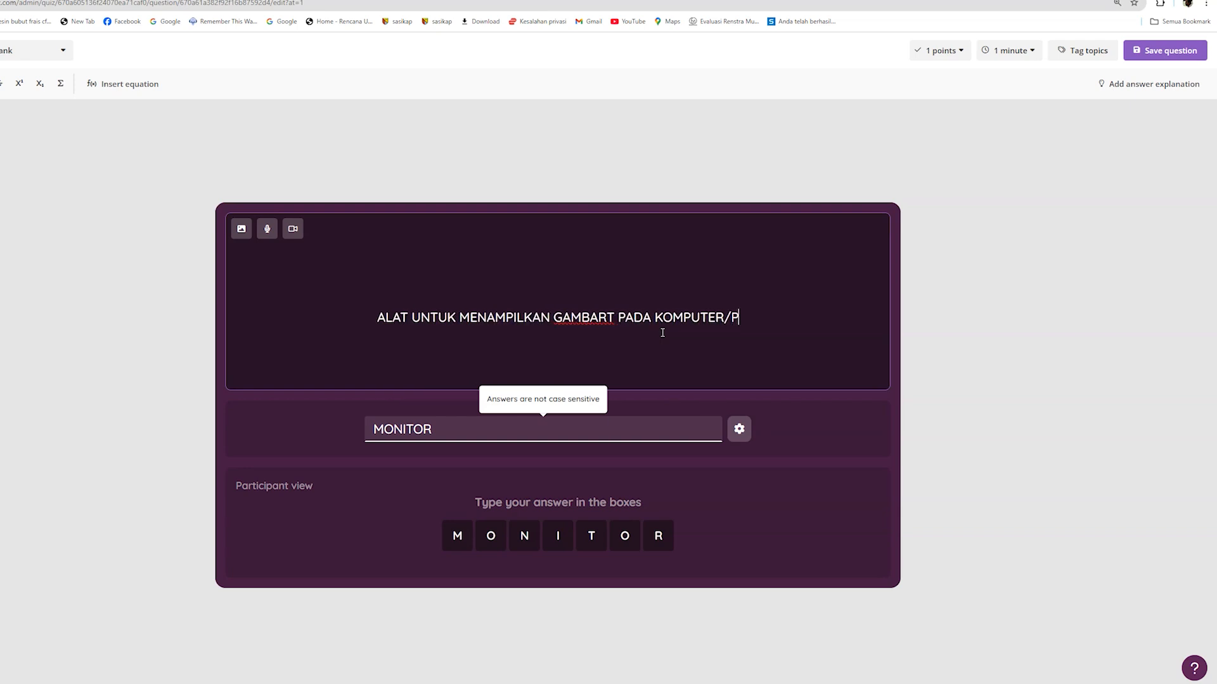
text(C/LAPTOP)
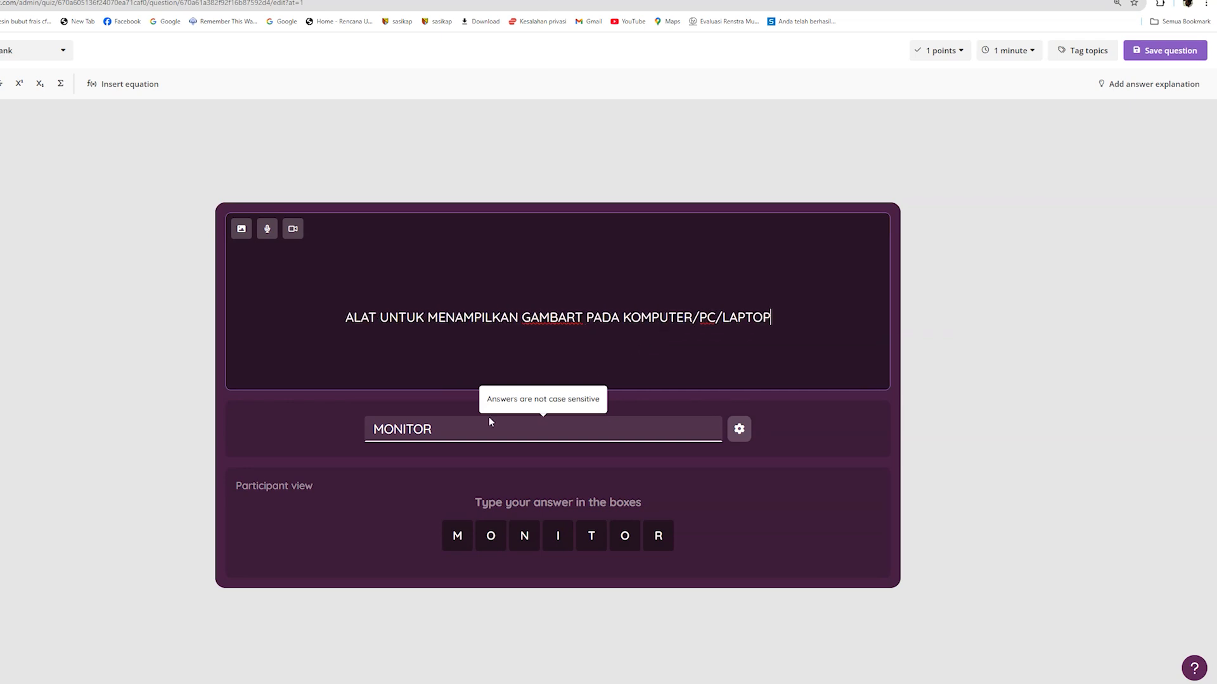
Correct "GAMBART" to "GAMBAR" in the question text and save the fill-in-the-blank question.
click(459, 424)
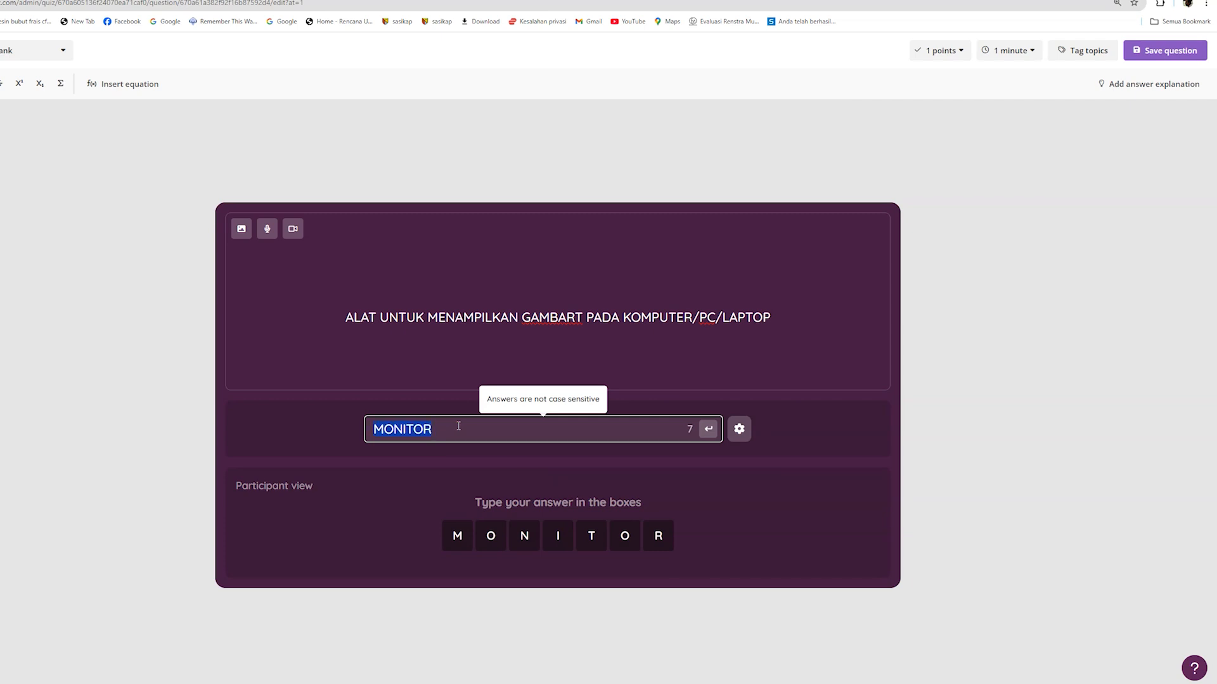
click(458, 426)
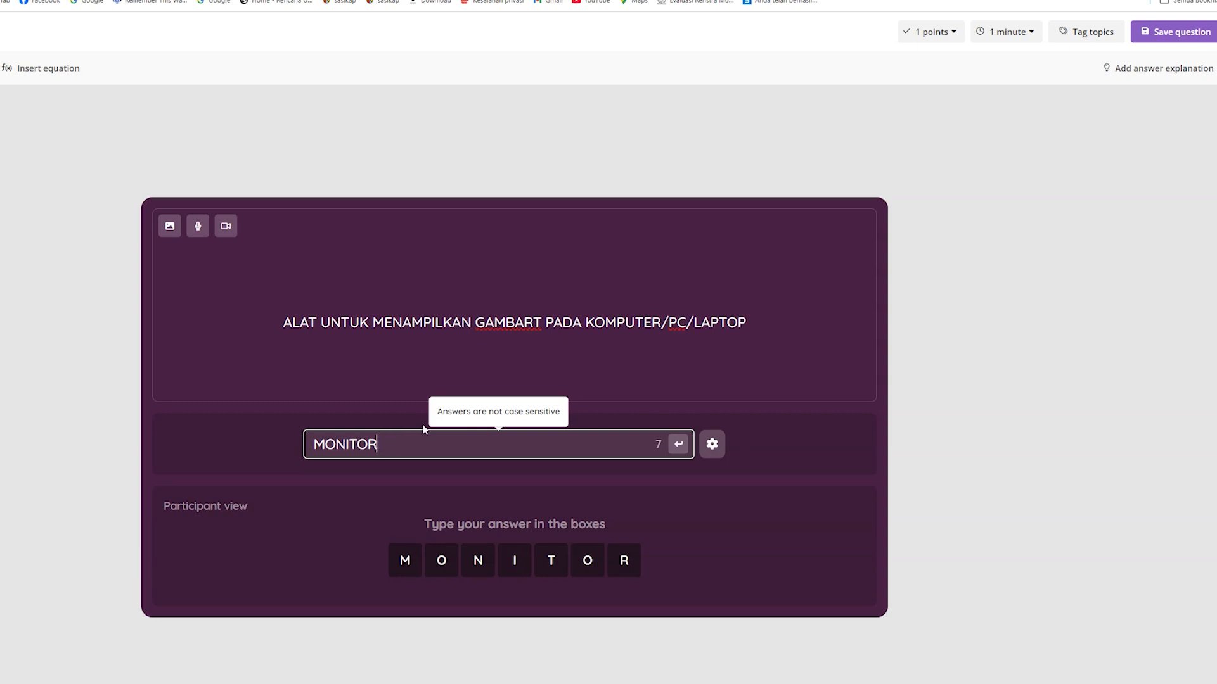
click(542, 322)
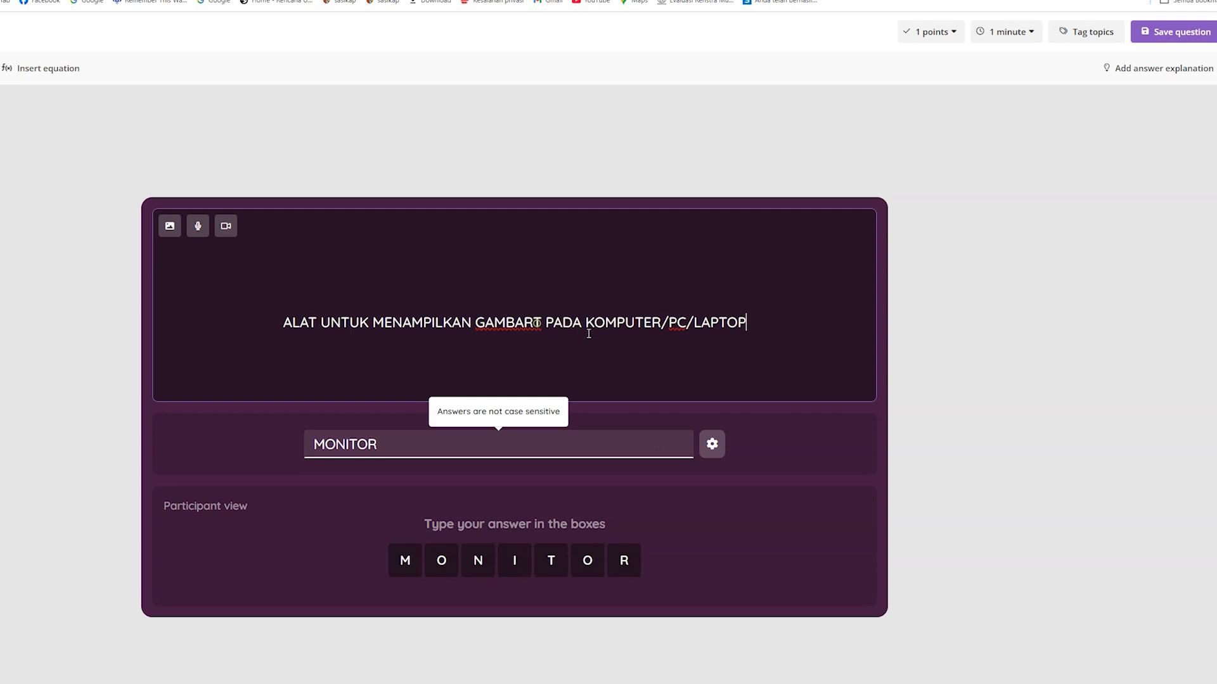
key(BackSpace)
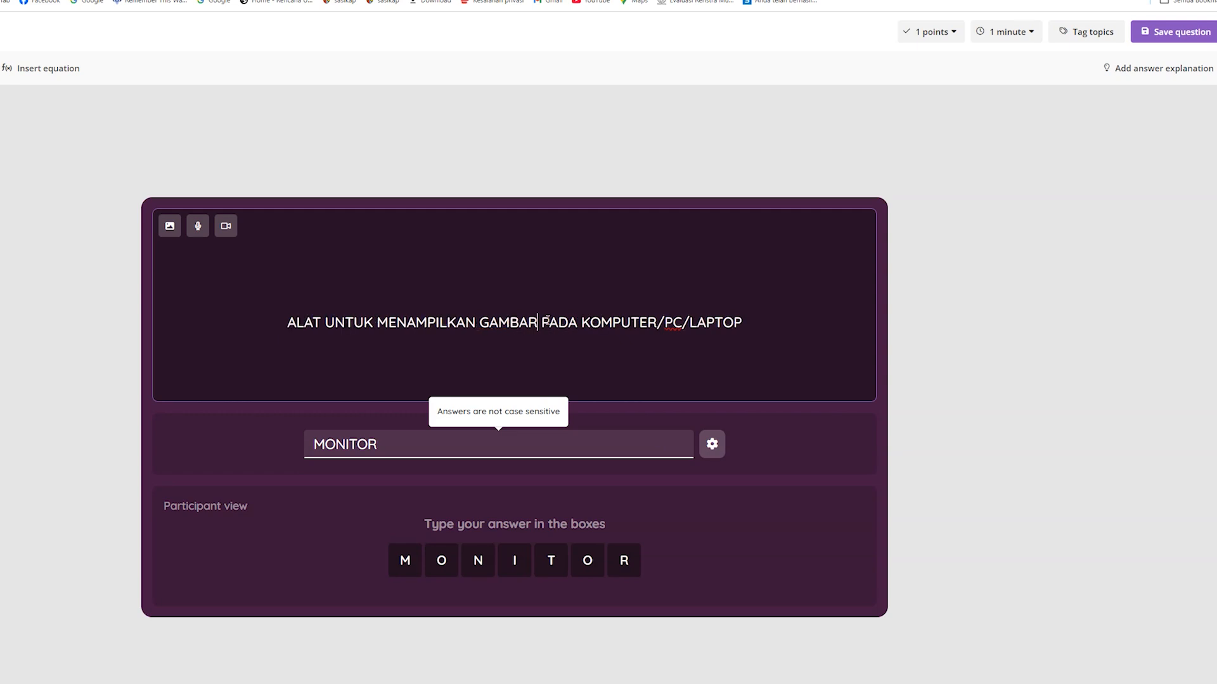
click(1170, 35)
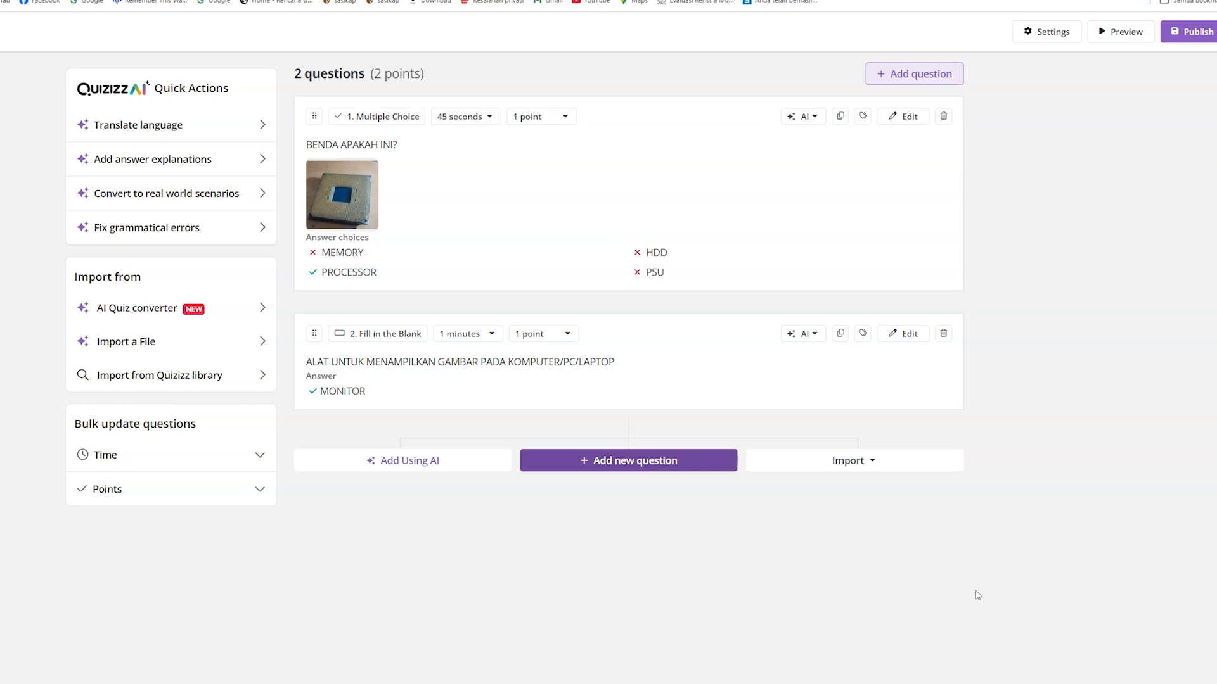
Add a new Match question to the quiz and delete two of its prompt-response pairs, leaving three.
click(696, 464)
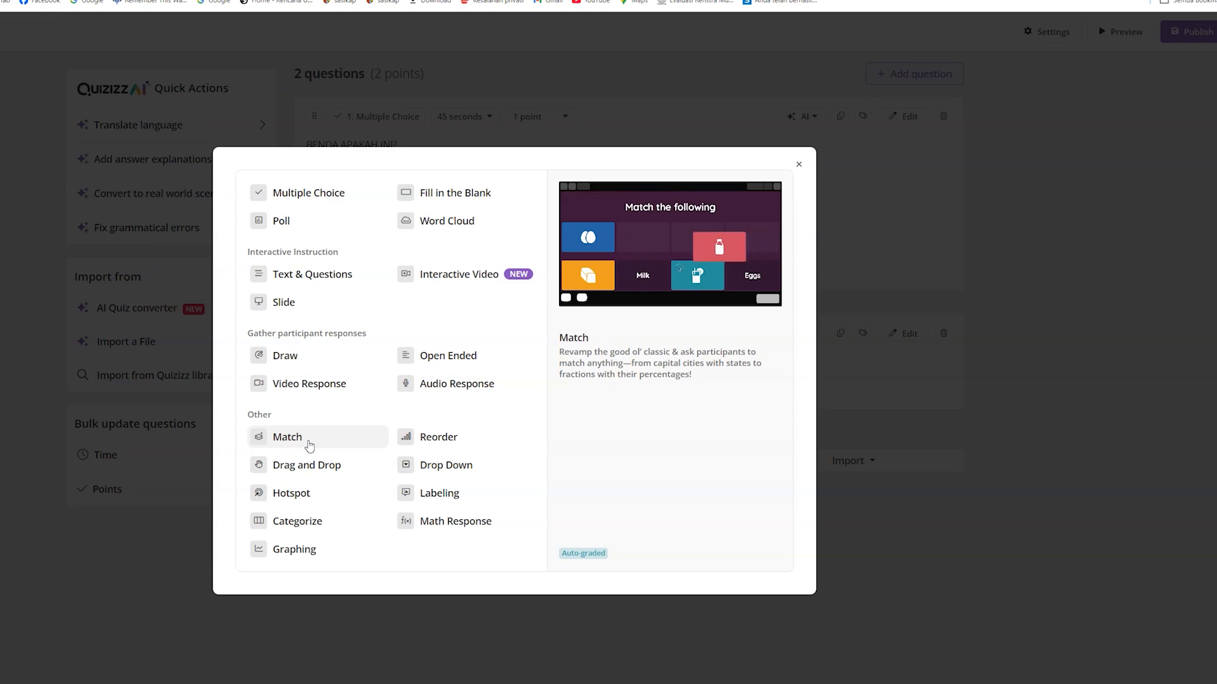
click(439, 437)
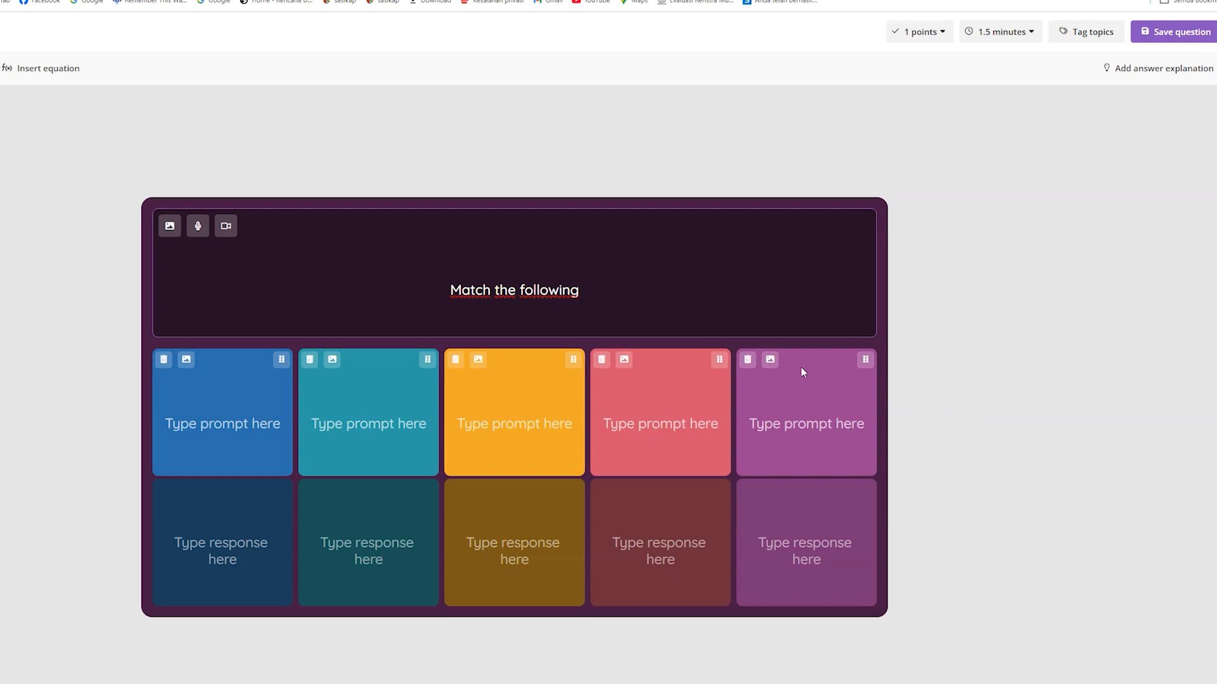
click(749, 361)
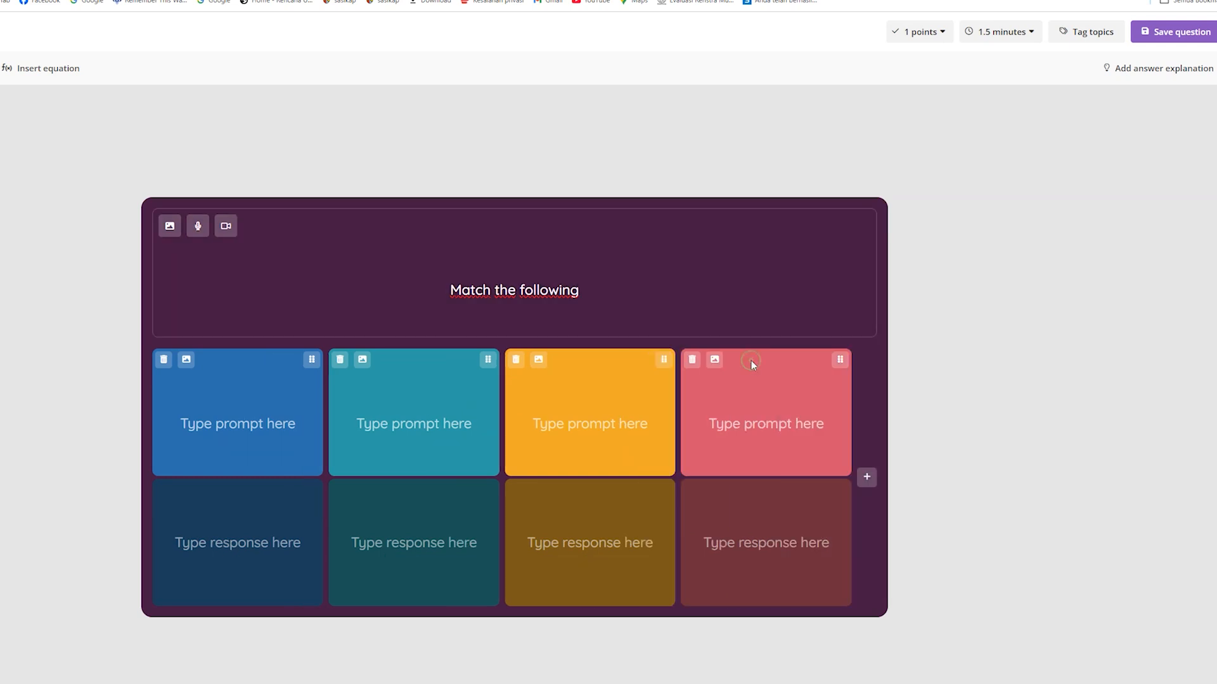
click(691, 360)
Enter VGA in capitals as the response of the first pair.
click(278, 546)
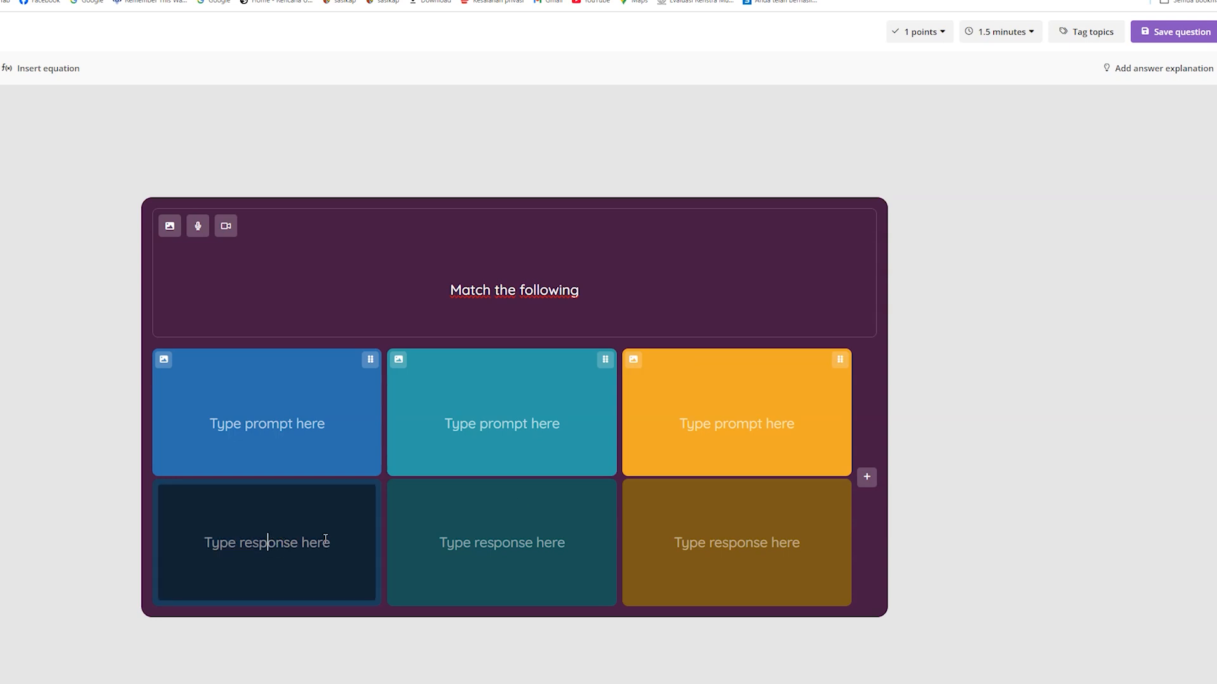
text(v)
text(gd)
click(461, 541)
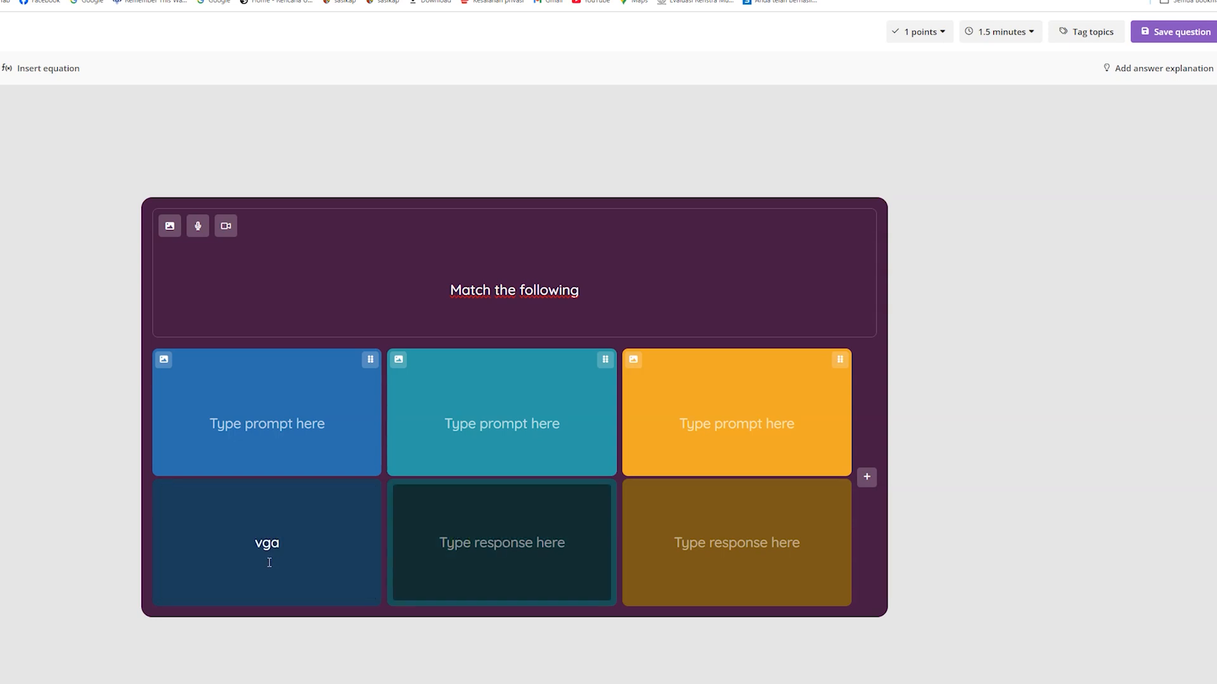
click(269, 562)
key(BackSpace)
key(BackSpace)
key(BackSpace)
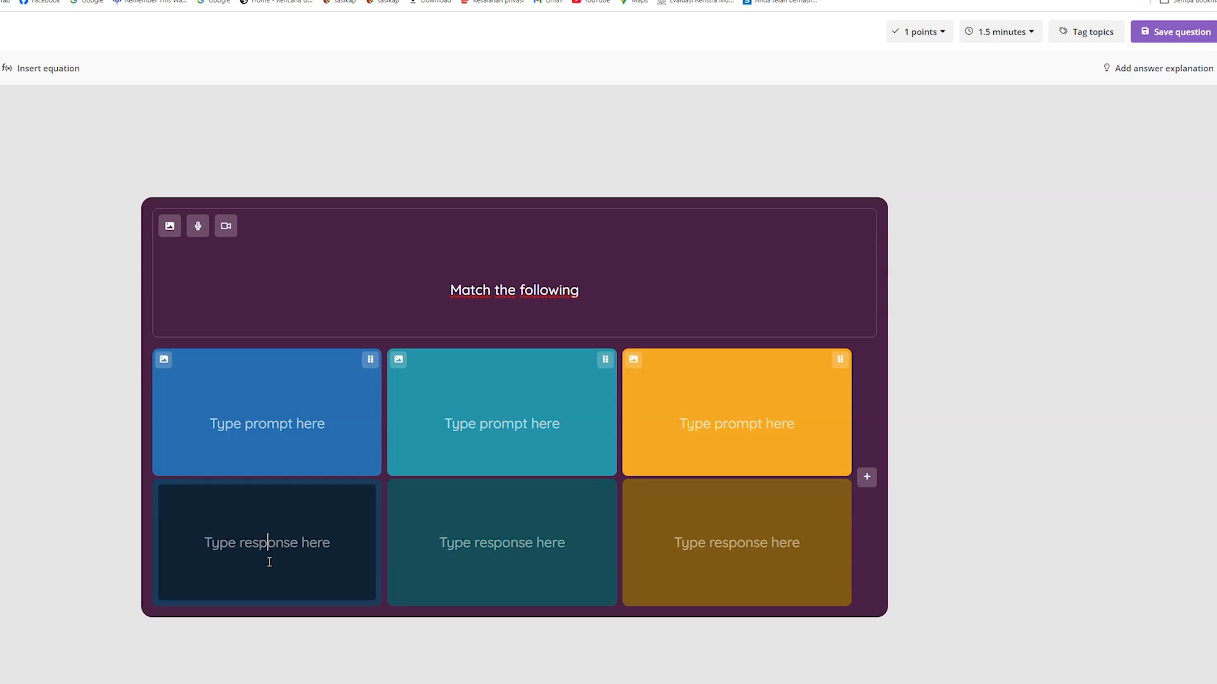
text(VGA)
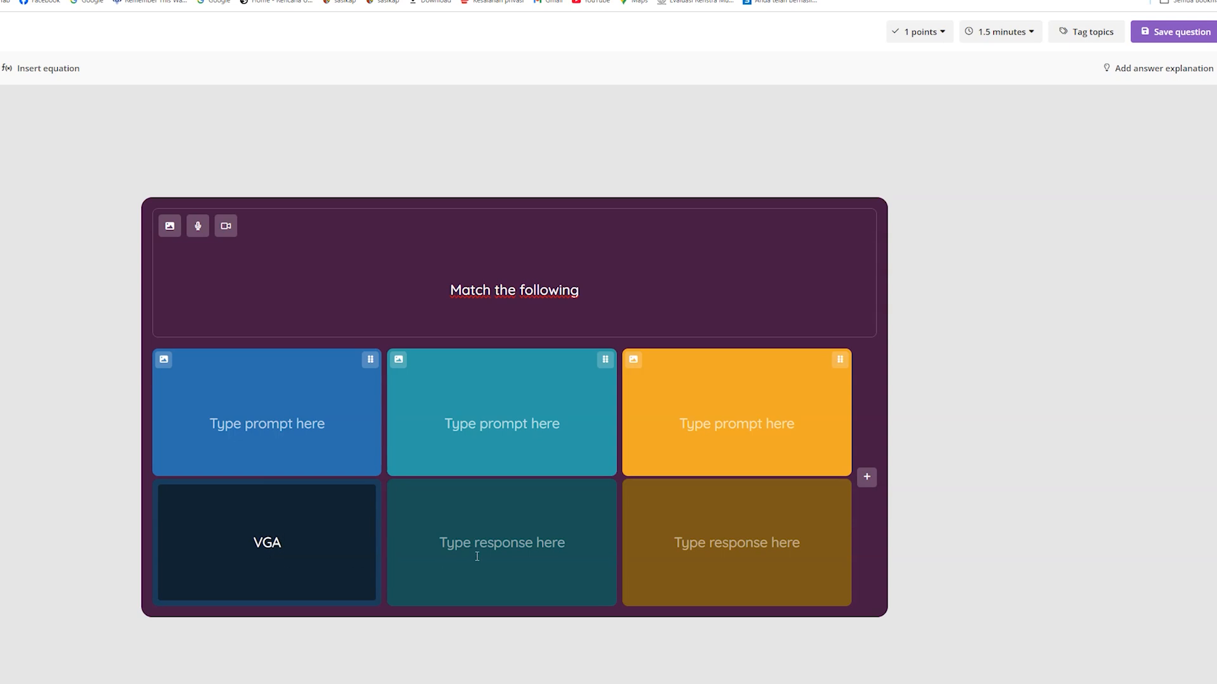
Enter PROCESSOR as the response of the second pair and MEMORY as the response of the third.
click(484, 553)
text(P)
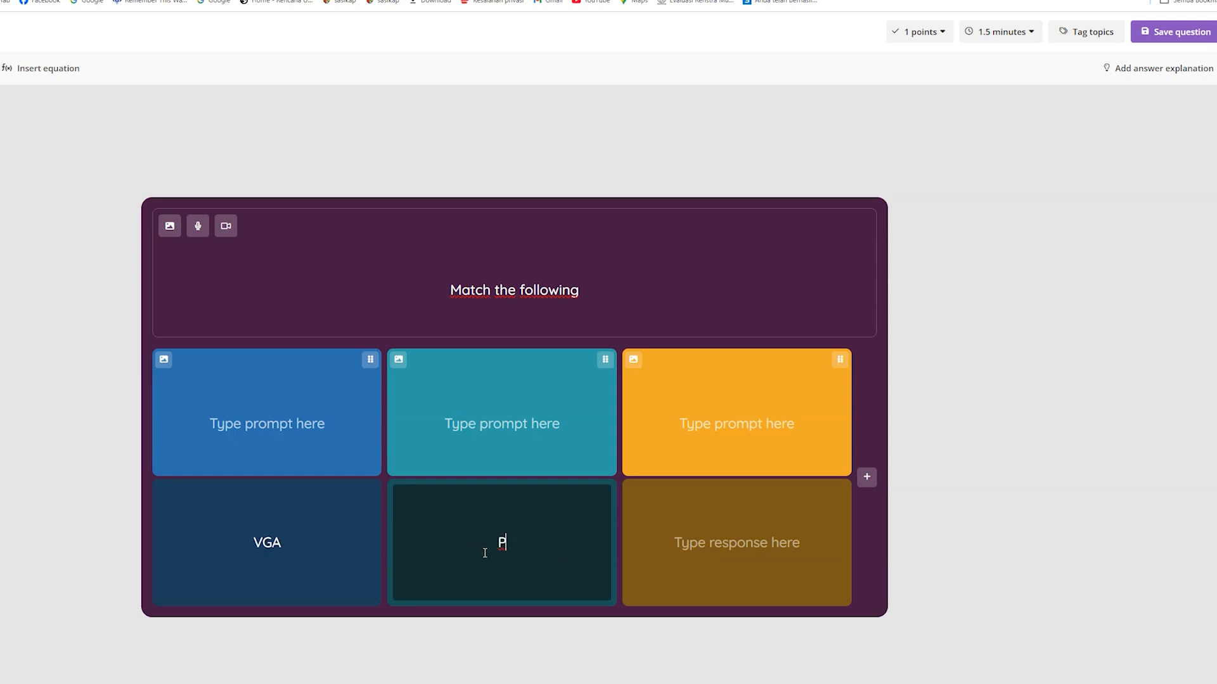
text(ROCESSOR)
click(756, 552)
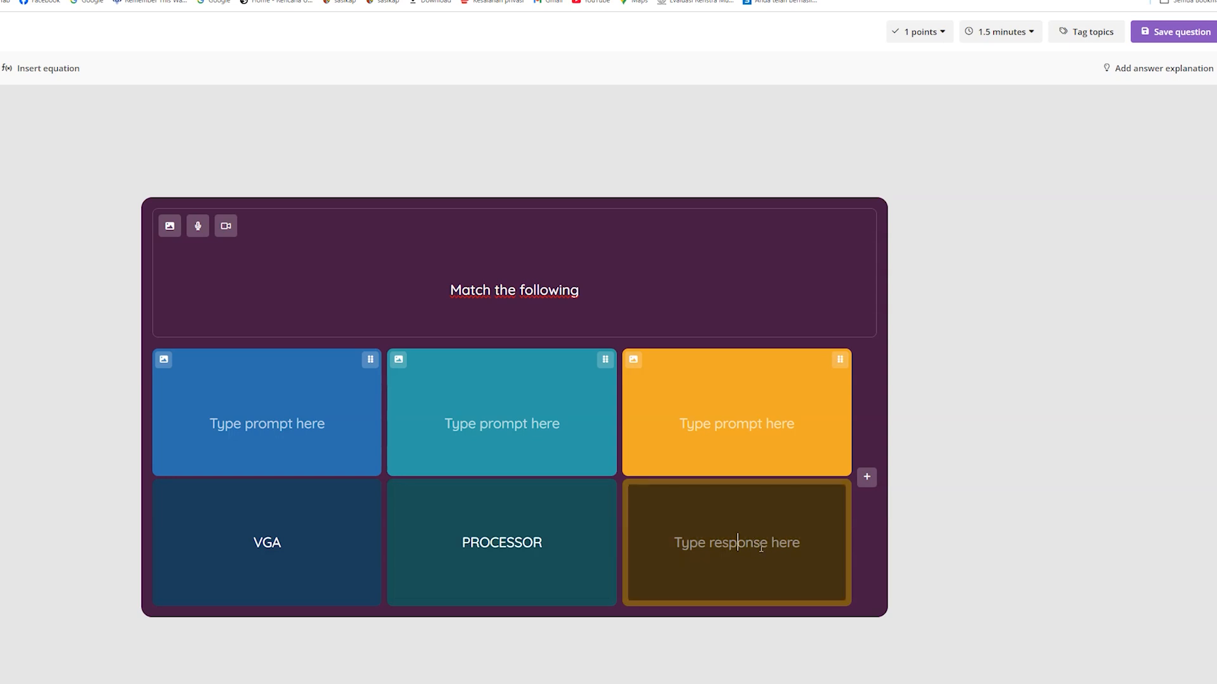
text(MEMORY)
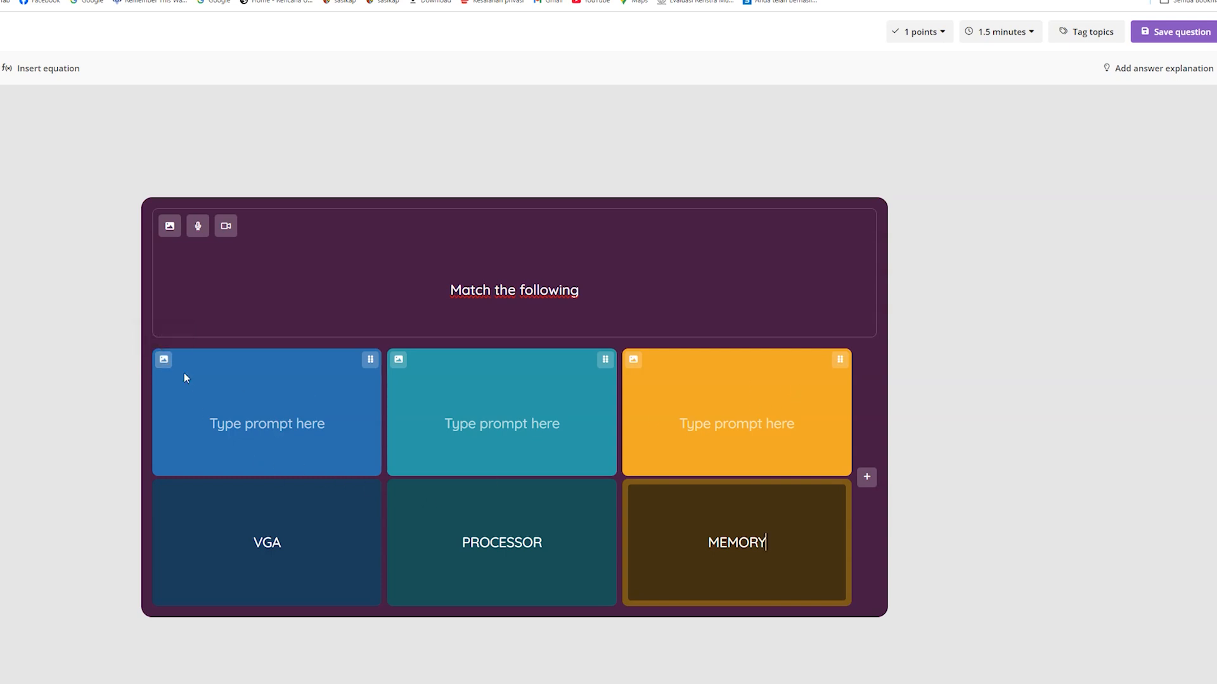
Upload the processor photo from the device as the prompt image above VGA.
click(163, 360)
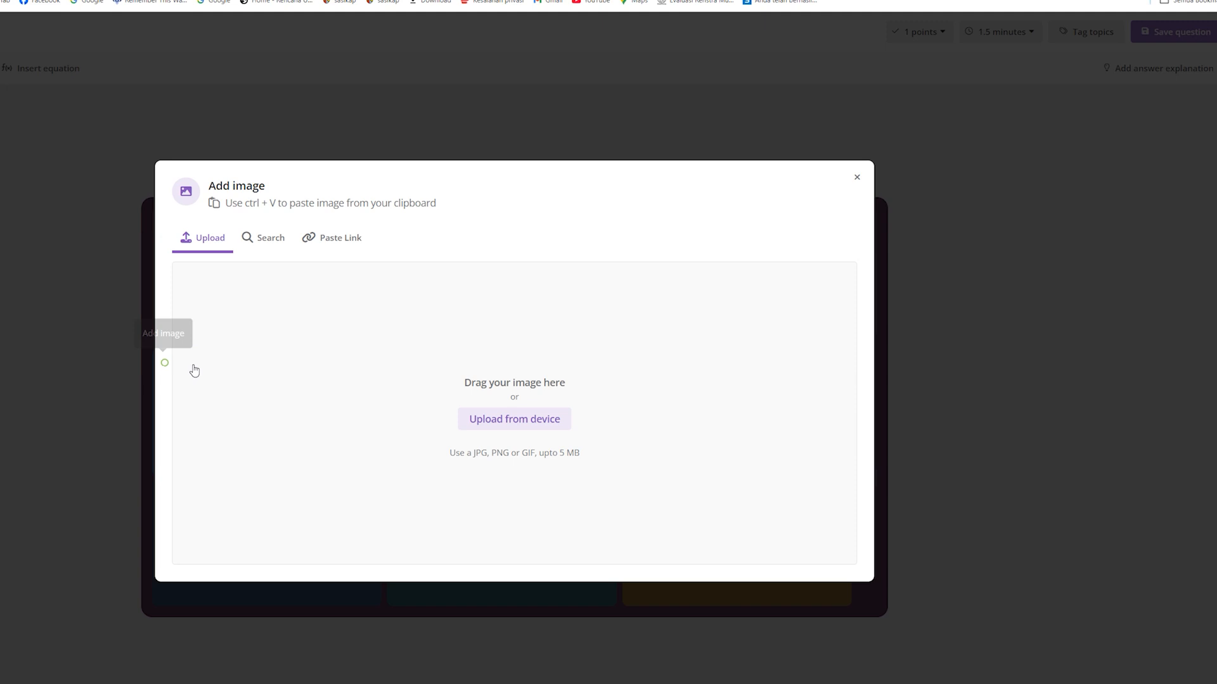
click(495, 418)
scroll(180, 276, down, 3)
click(8, 184)
click(371, 329)
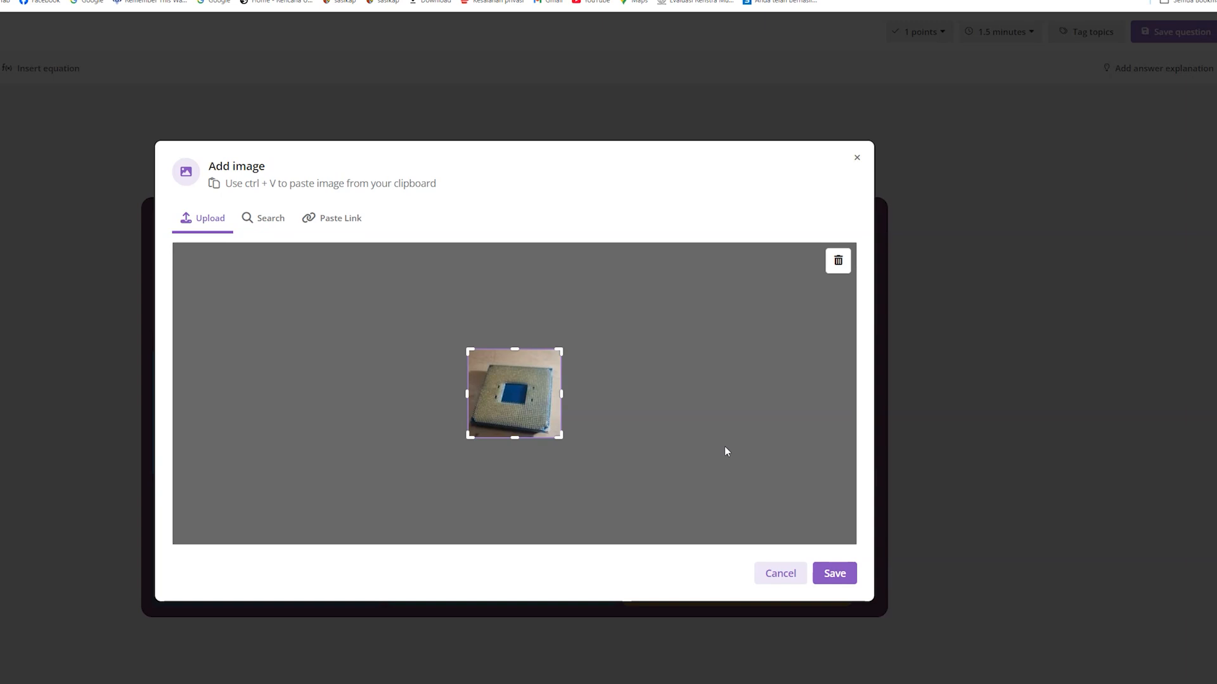
click(842, 580)
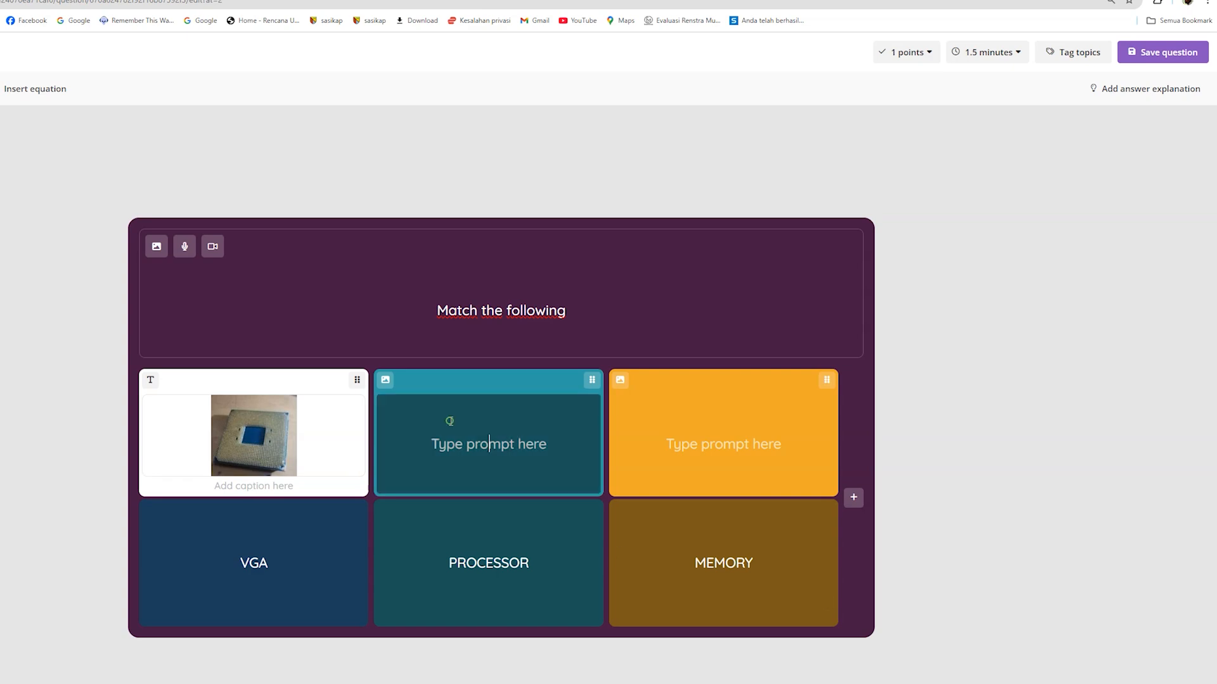
Upload the memory module photo named 1 from the device as the prompt image above PROCESSOR.
click(385, 379)
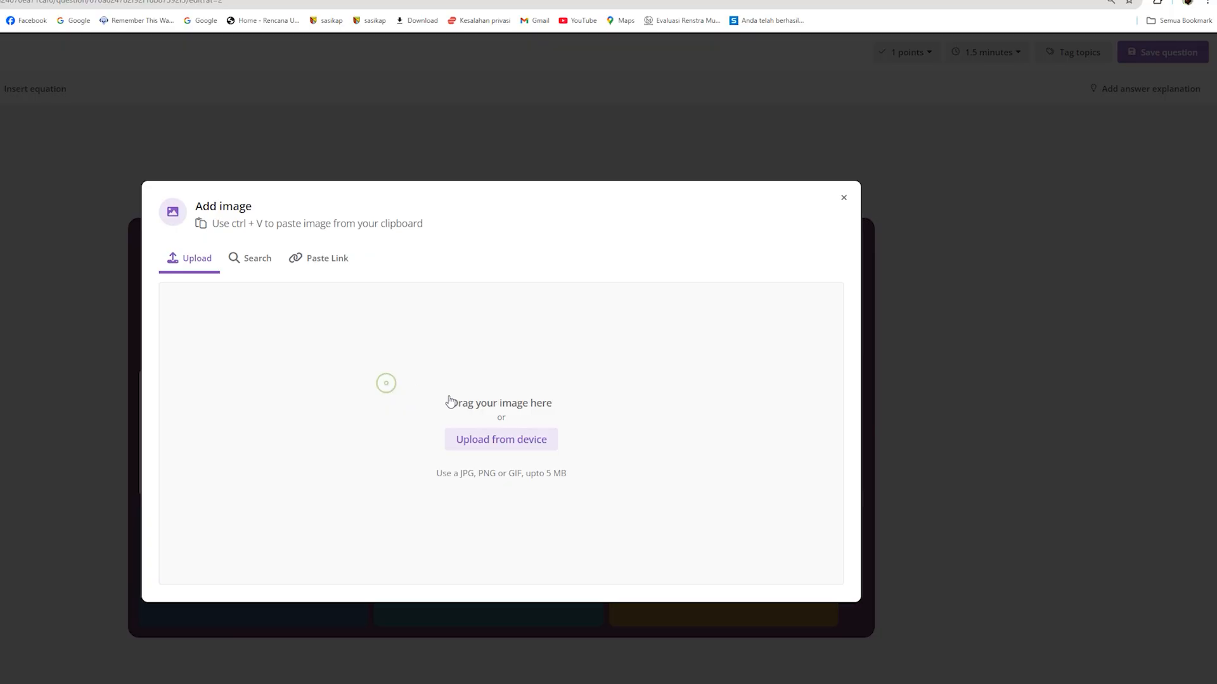
click(485, 442)
click(103, 51)
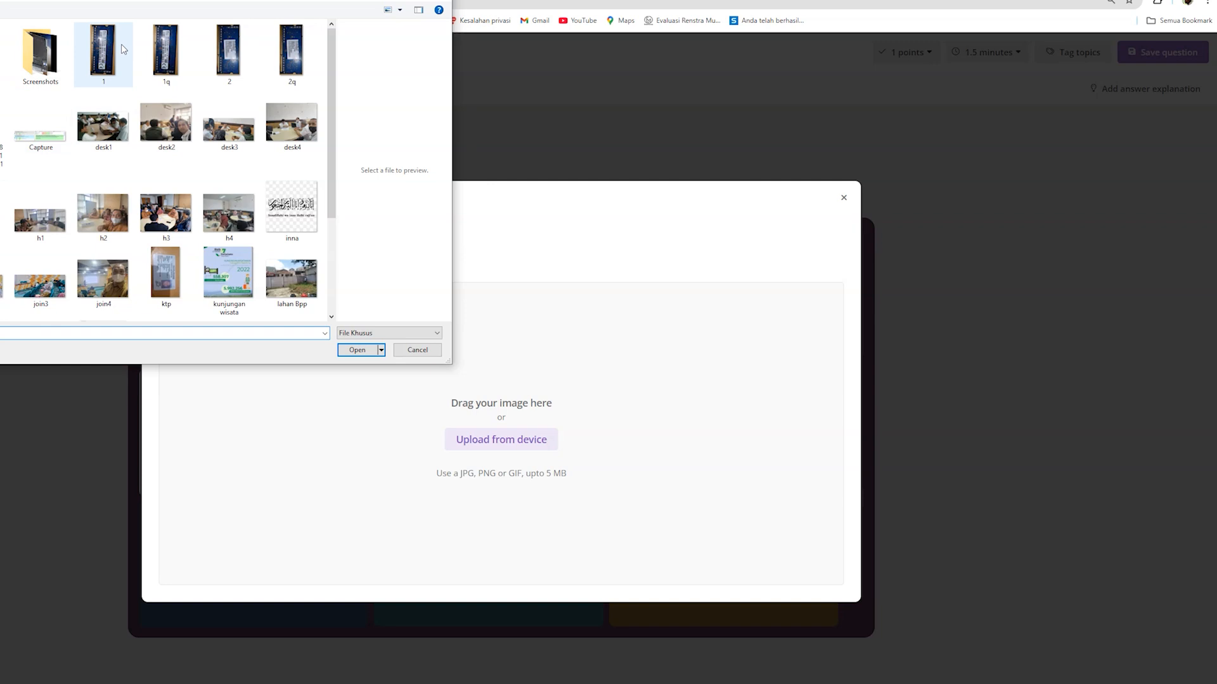
click(344, 350)
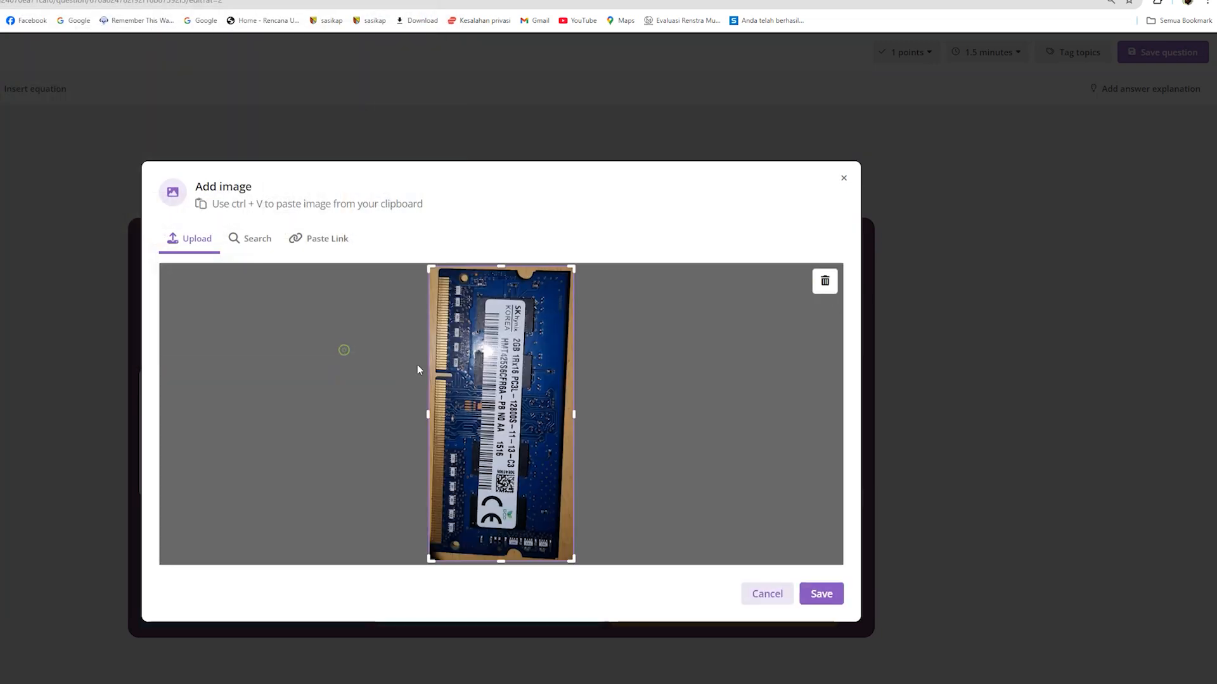
click(821, 593)
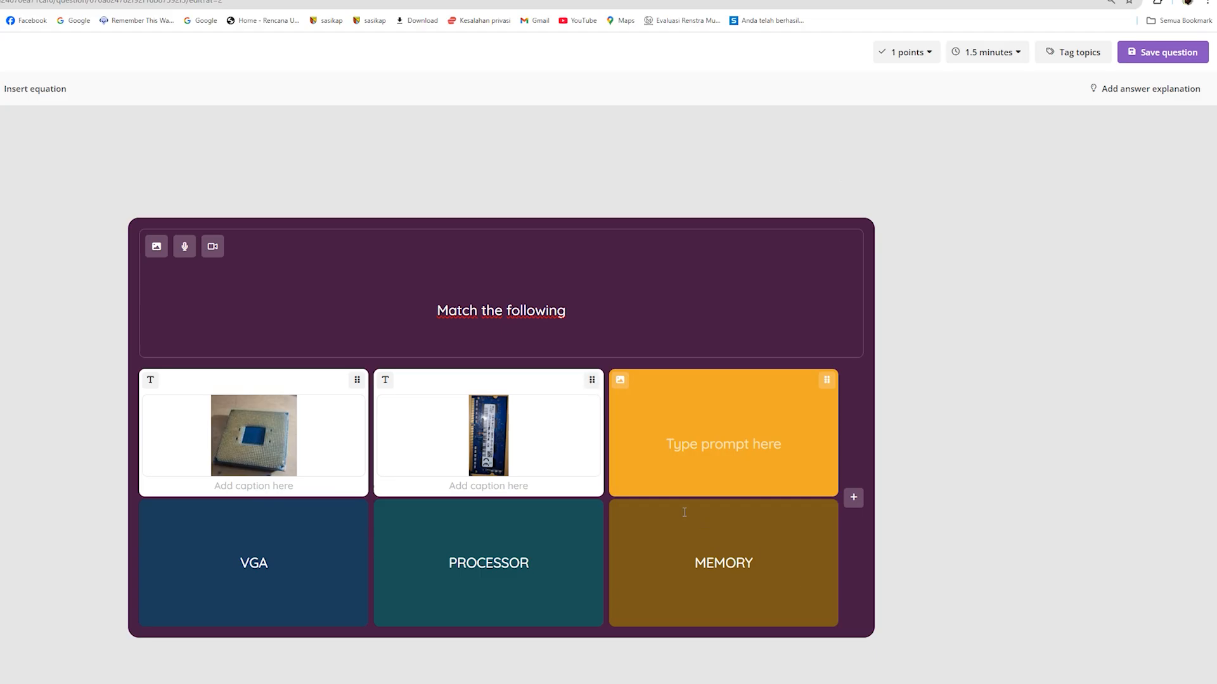
Upload the photo of the dark circuit board from the device as the prompt image above MEMORY.
click(720, 443)
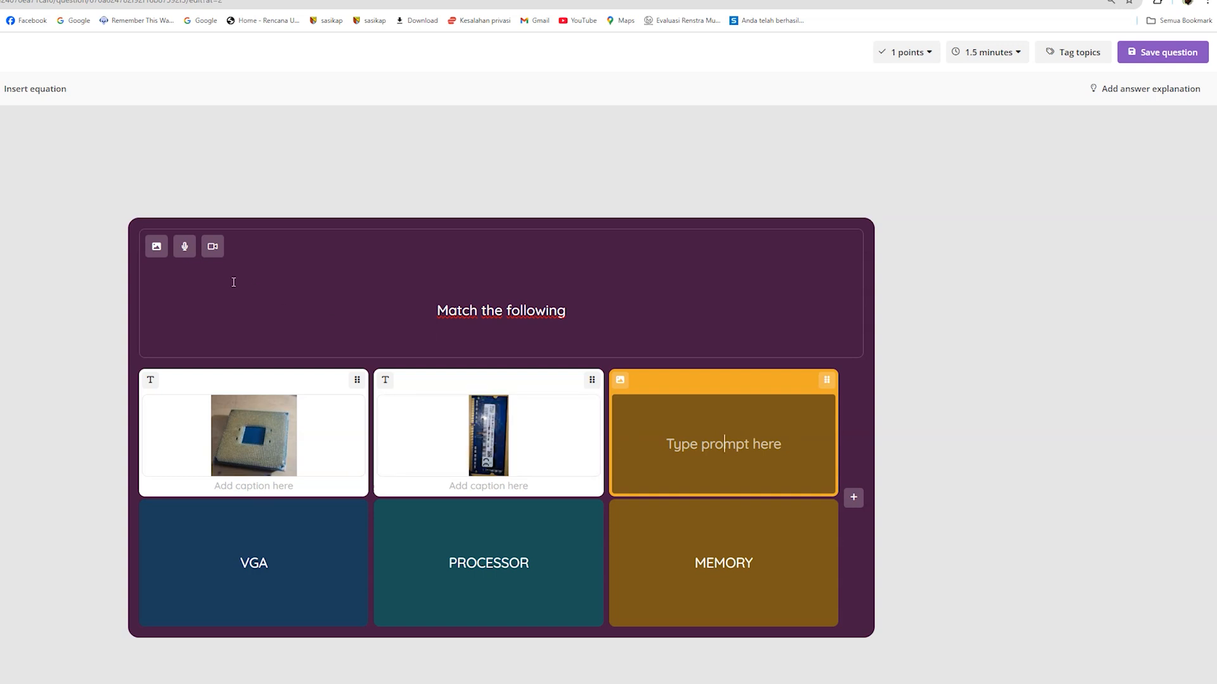
click(620, 379)
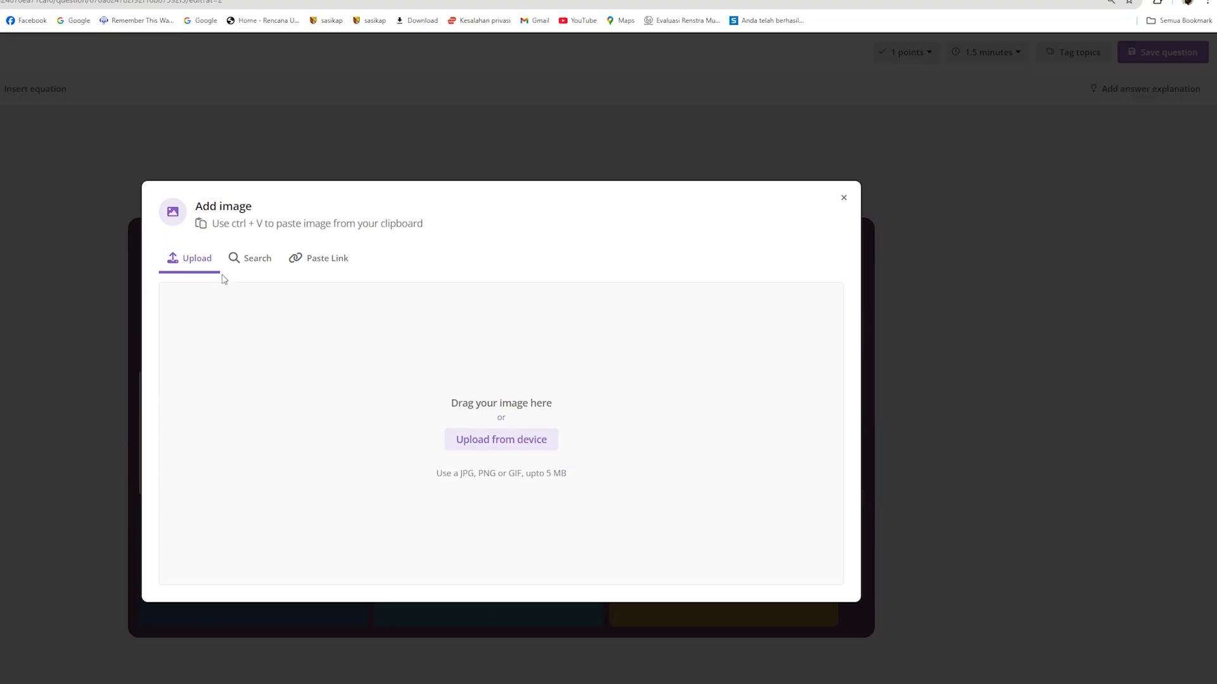
click(485, 440)
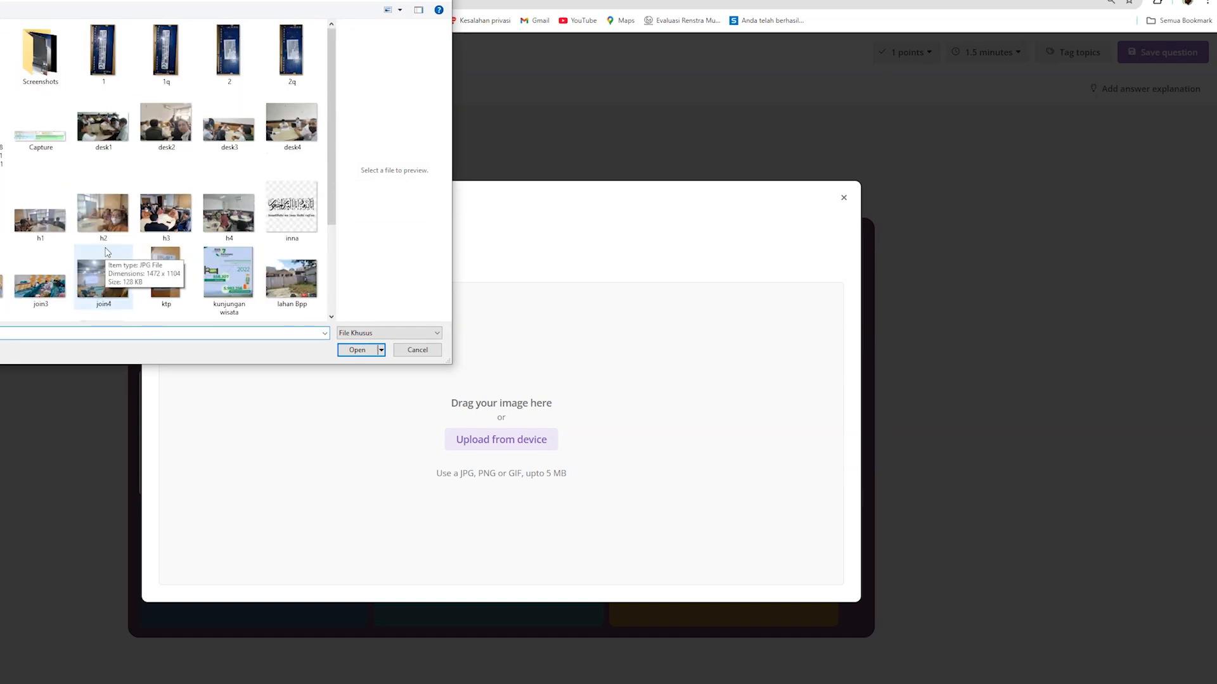
scroll(9, 165, down, 2)
scroll(9, 164, up, 2)
click(3, 133)
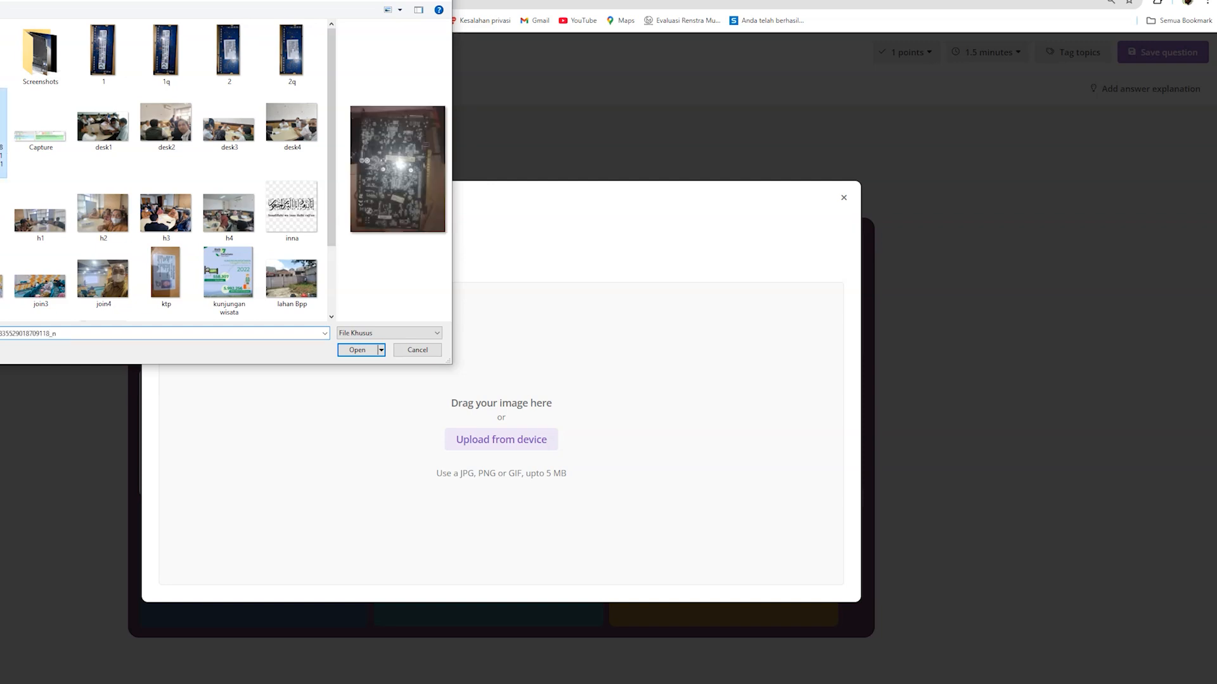
click(356, 350)
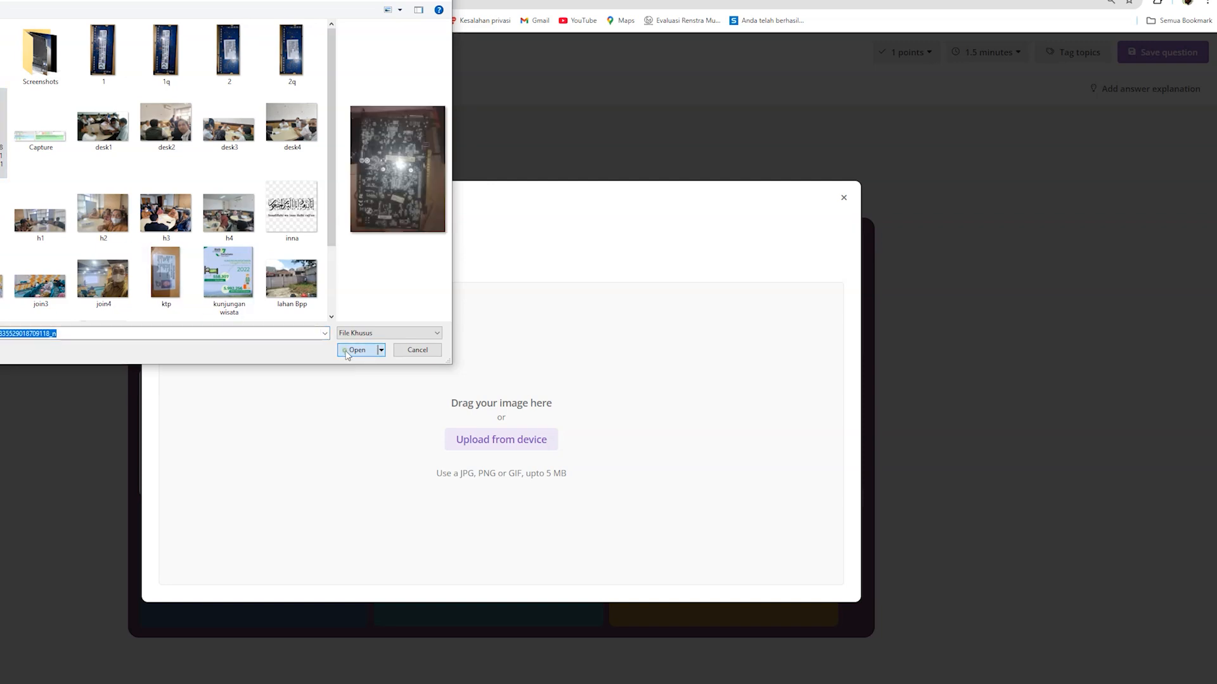
click(834, 599)
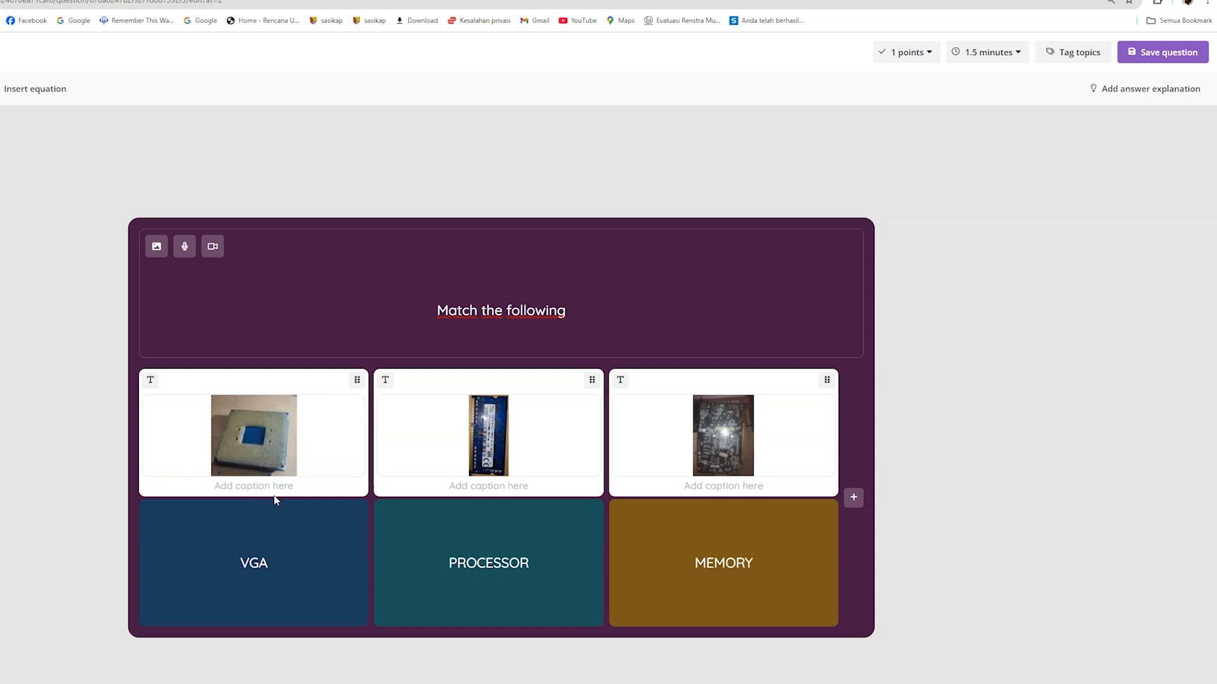
Replace the match question's text with MASUKAN GAMBAR KE KOTAK SESUAI NAMA and save the question.
mouse_move(273, 446)
mouse_down()
mouse_move(483, 524)
mouse_move(515, 550)
mouse_move(278, 440)
mouse_up()
click(572, 320)
key(ctrl+shift+Left)
key(ctrl+shift+Left)
key(ctrl+shift+Left)
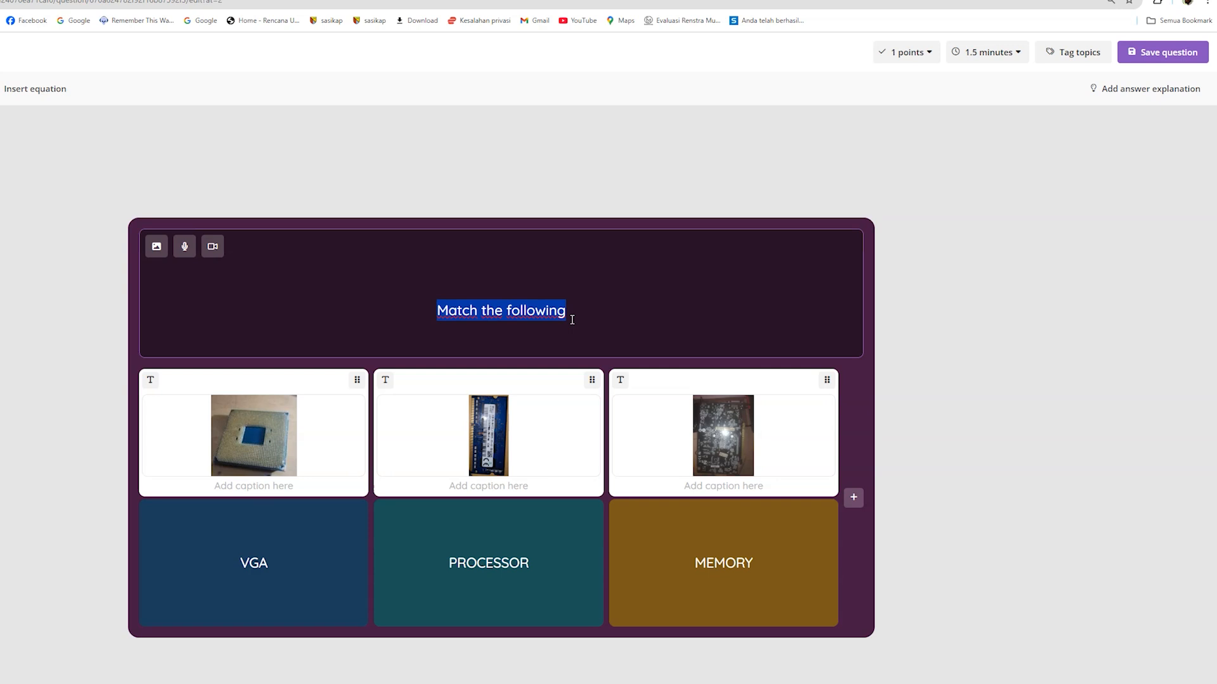
text(M)
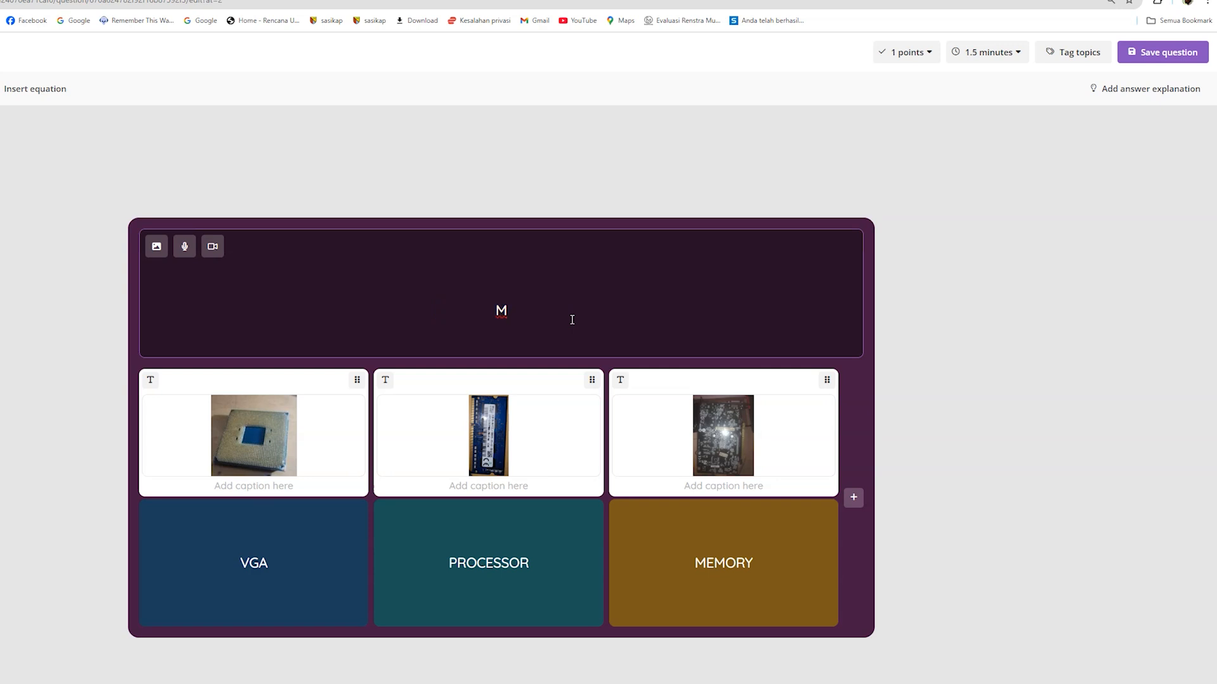
text(ASUKAN GAMBAR K)
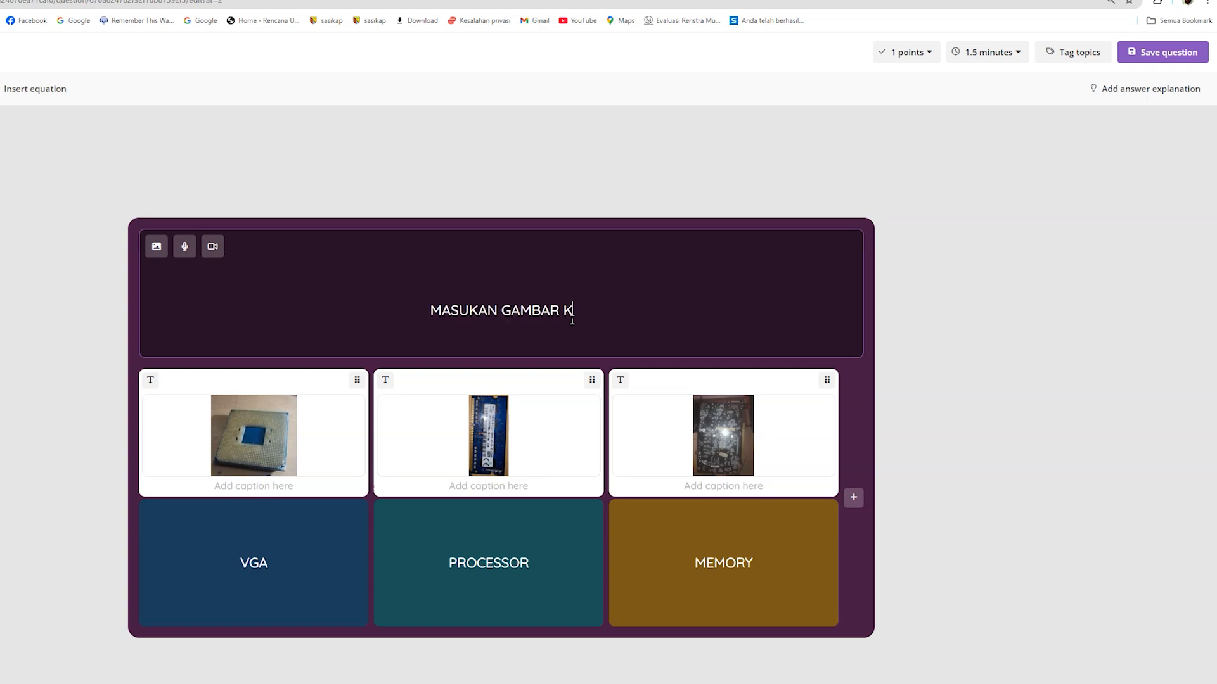
text(E KATO)
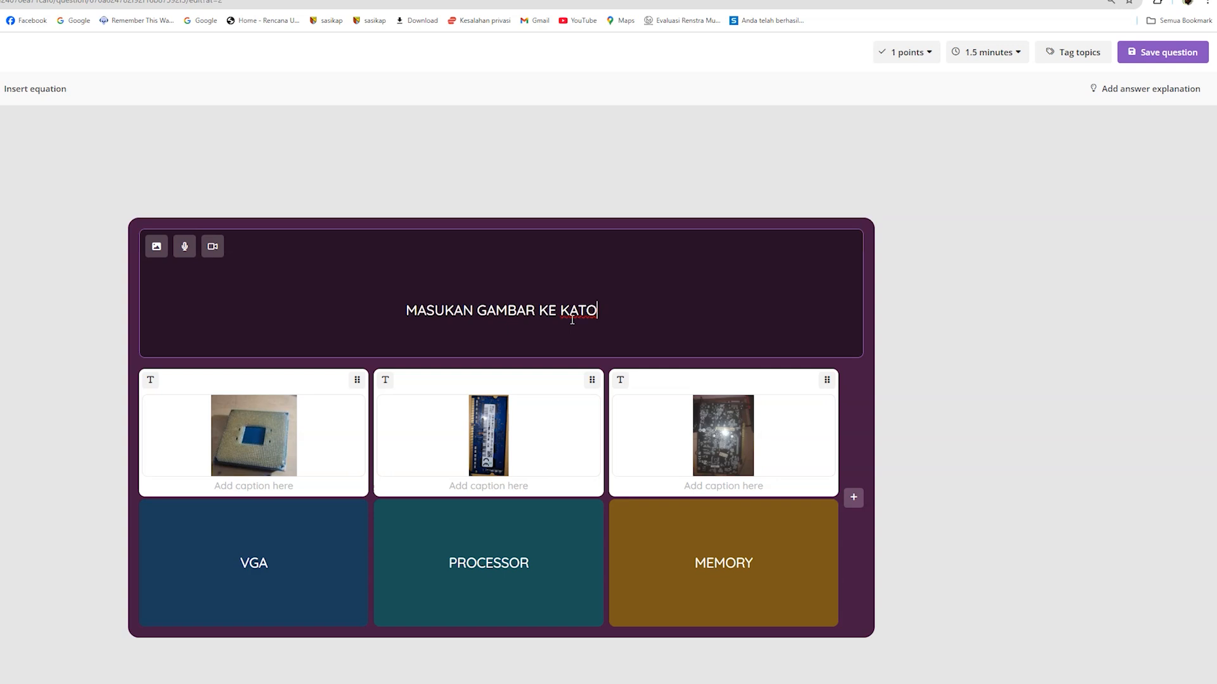
double_click(573, 320)
text(KOTAK SE)
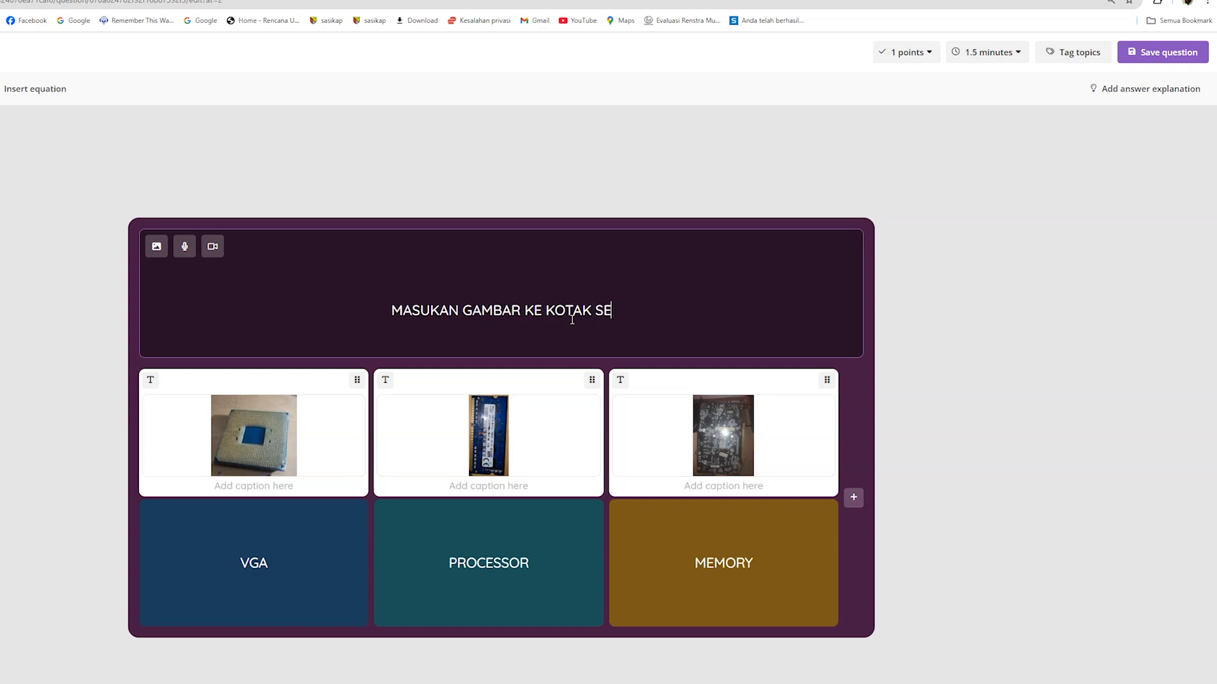
text(SUAI NAMA)
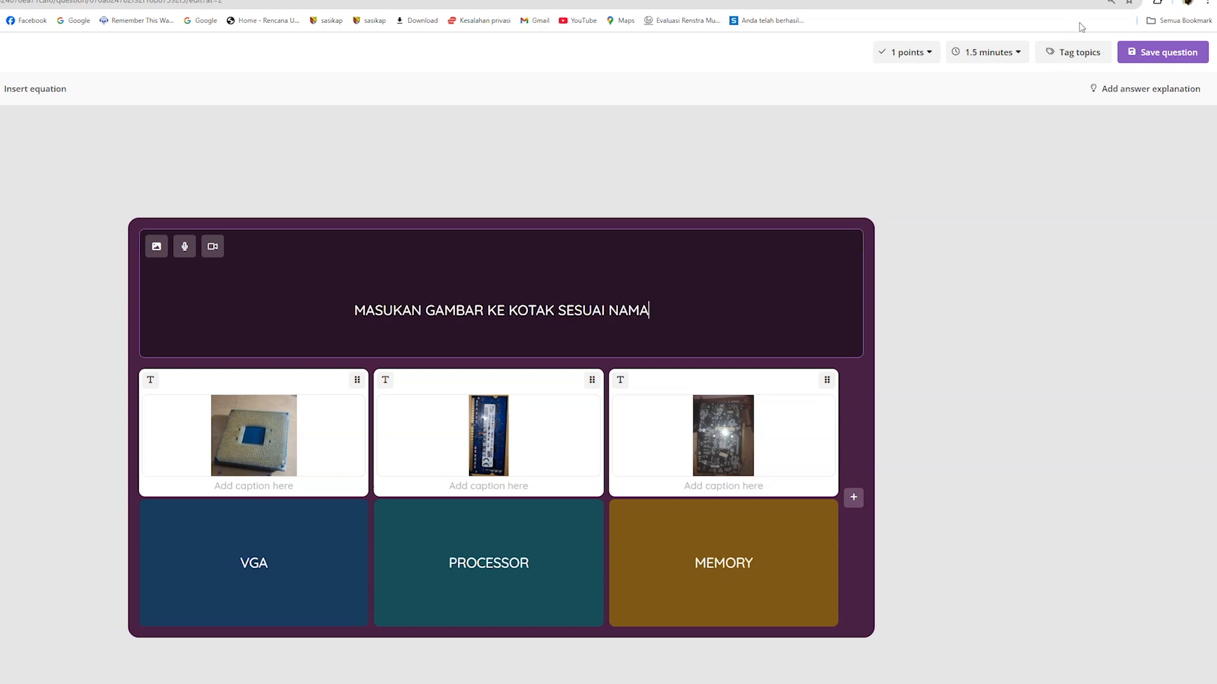
click(1140, 49)
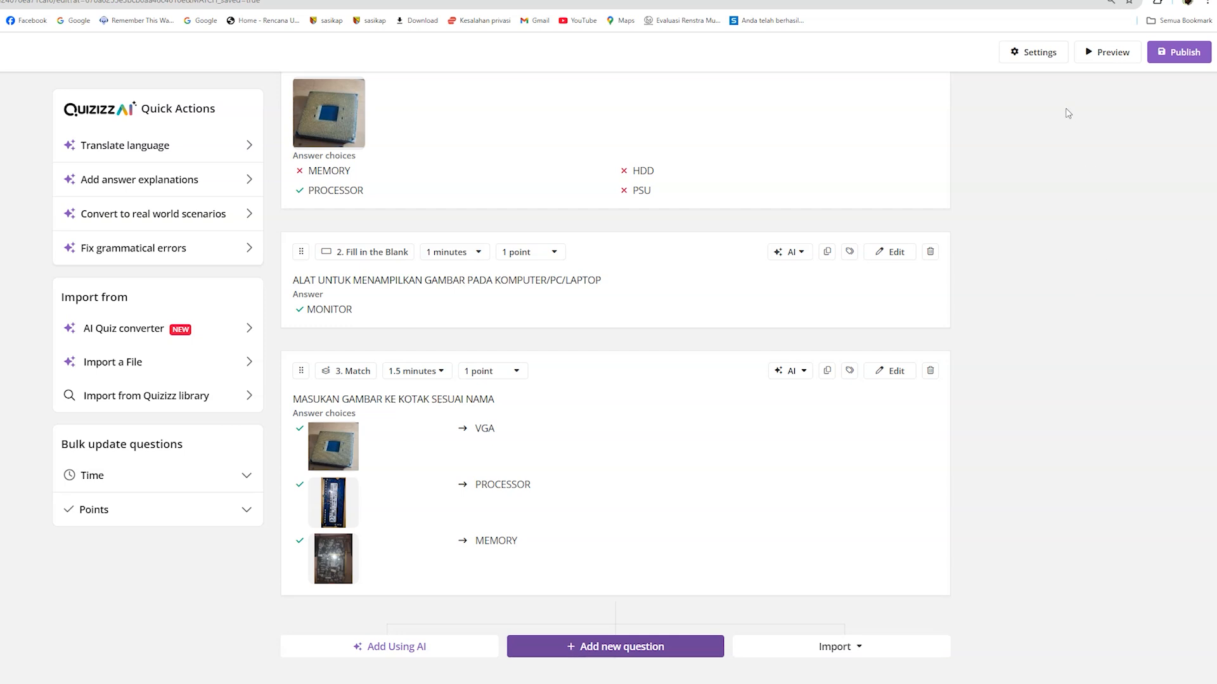
In the quiz settings, name the quiz KOMPUTER KUIS, with Indonesian as the language and Publicly visible as the visibility.
click(1040, 53)
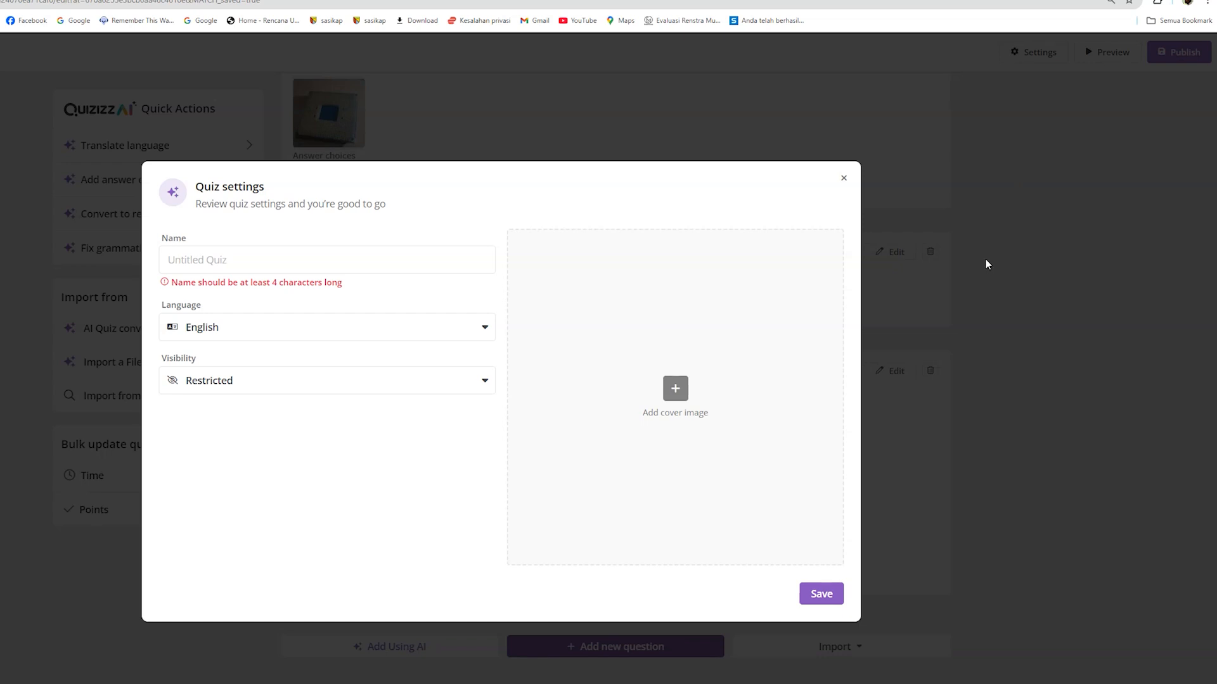
click(236, 261)
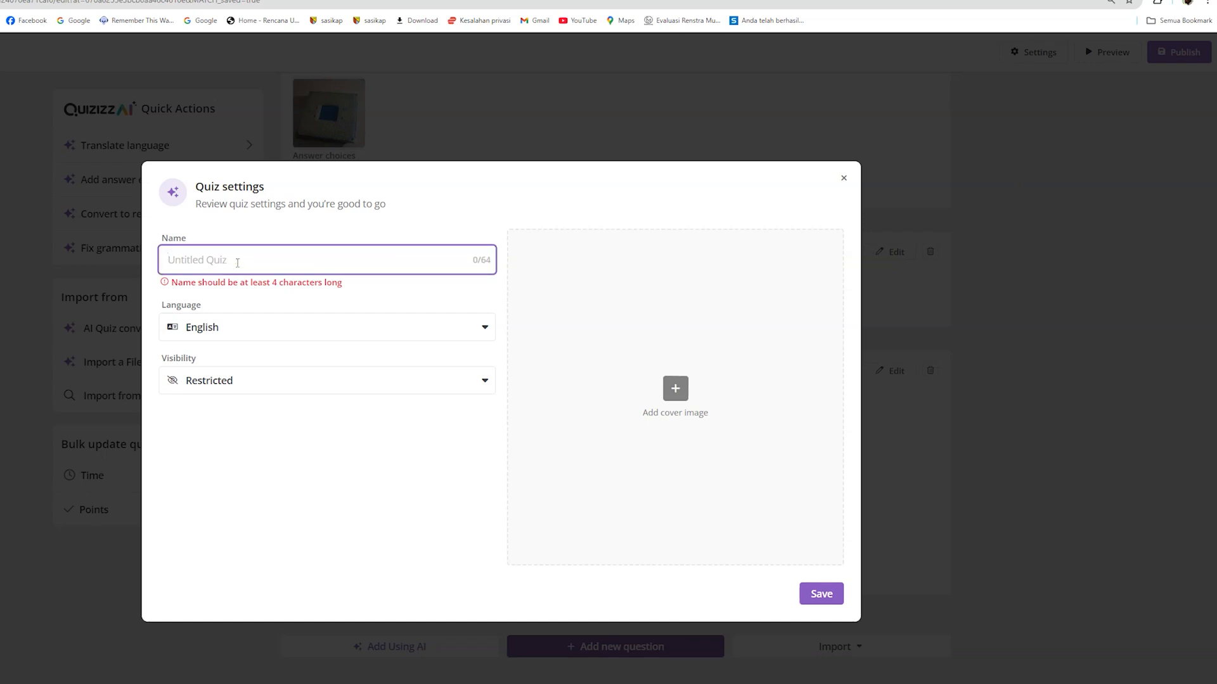
text(KOMPUTER KUIS)
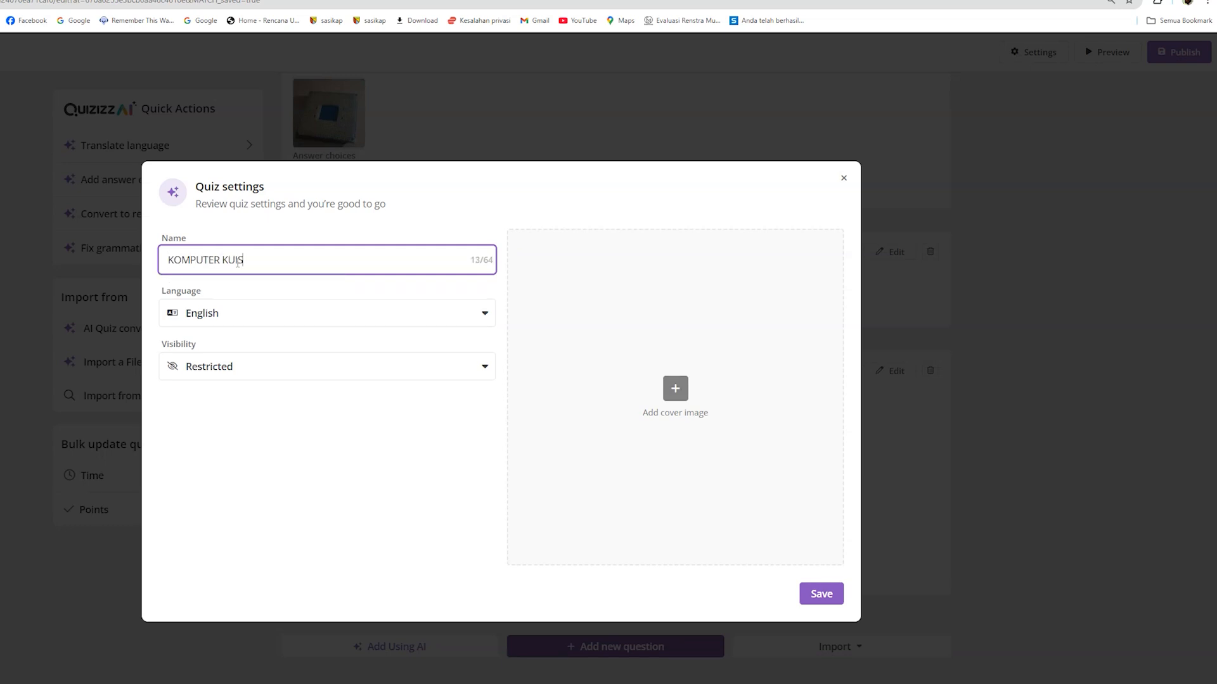
click(385, 325)
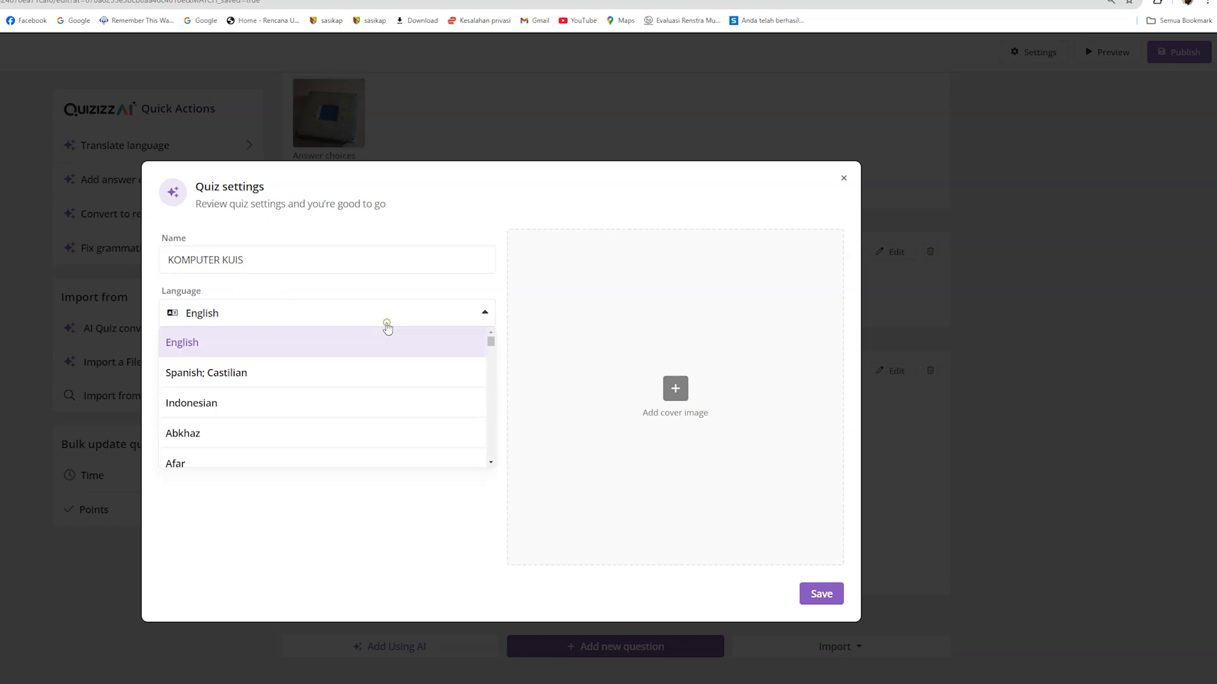
click(289, 405)
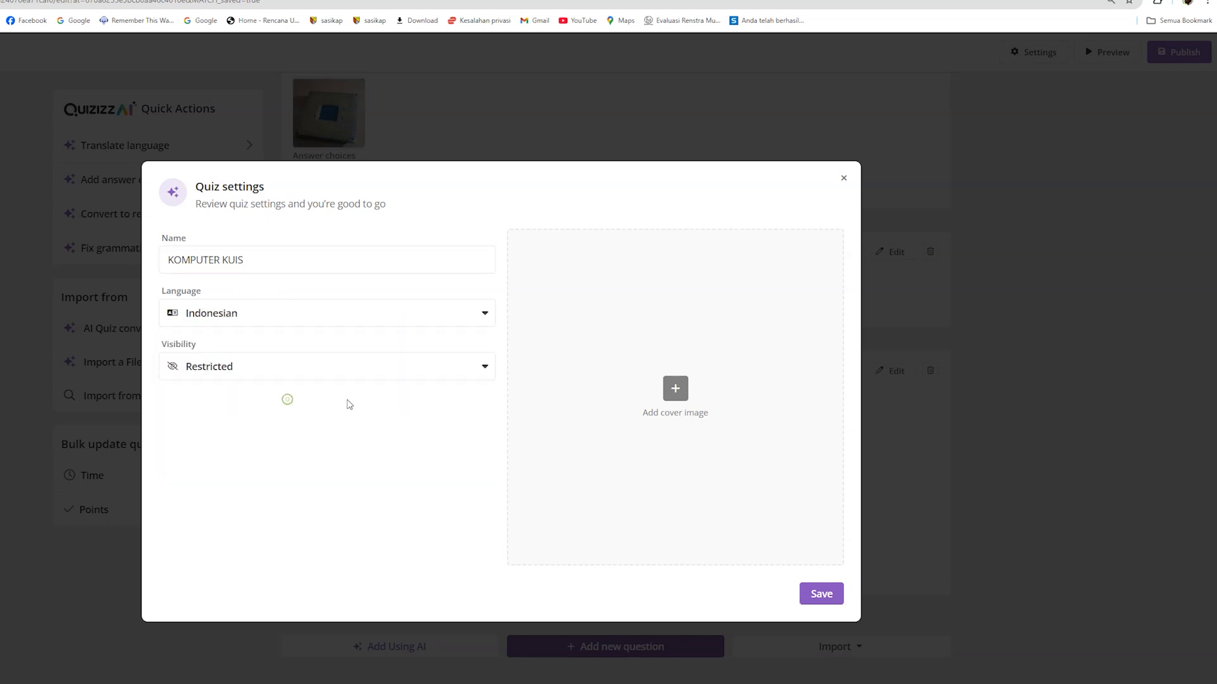
click(425, 381)
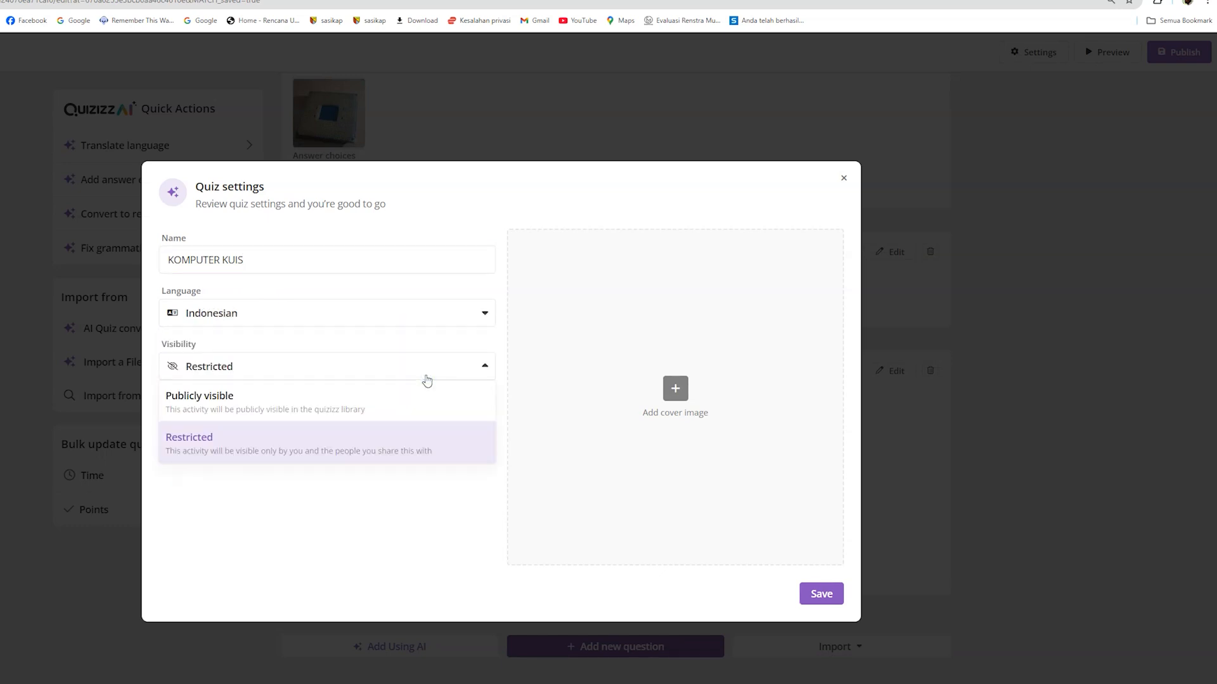
click(354, 412)
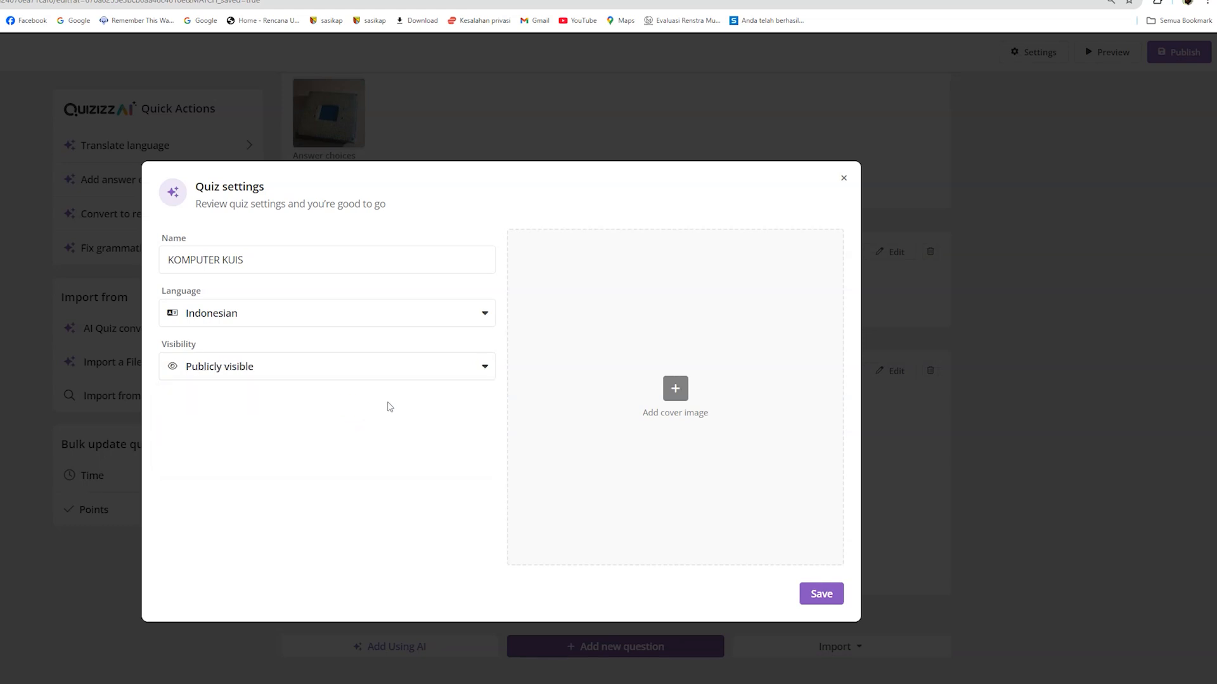
Upload a hardware photo from the device as the quiz's cover image and save the quiz settings.
click(673, 396)
click(528, 454)
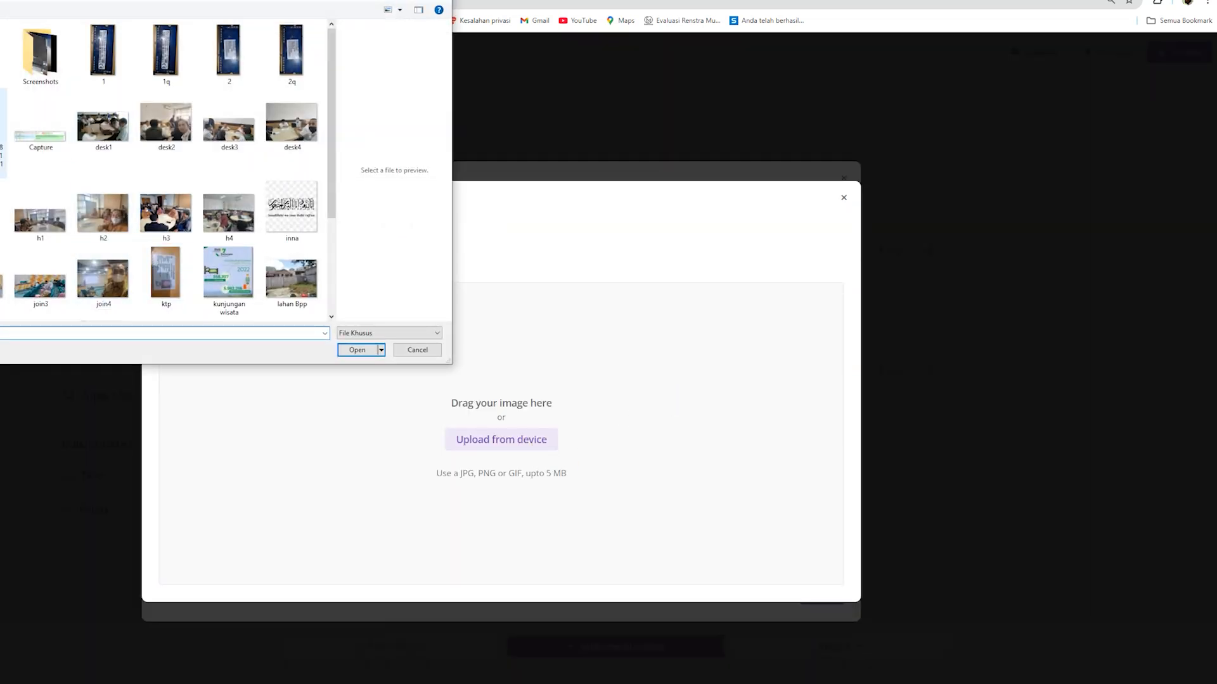
double_click(13, 62)
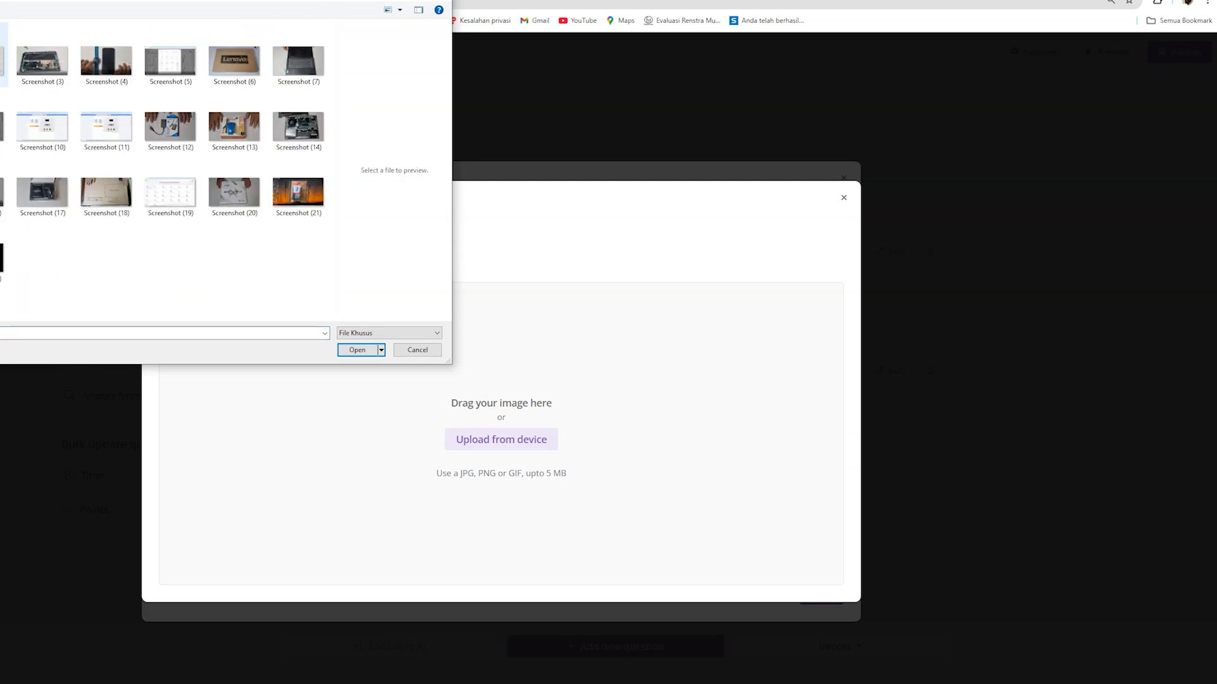
click(2, 61)
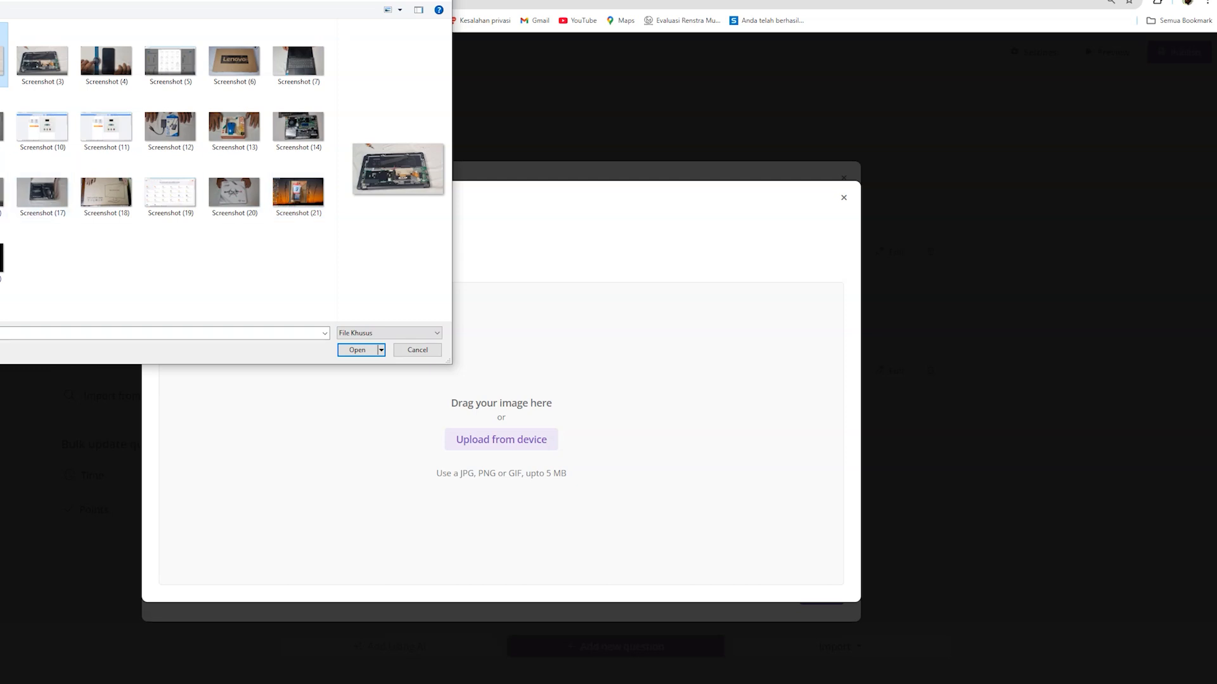
click(357, 350)
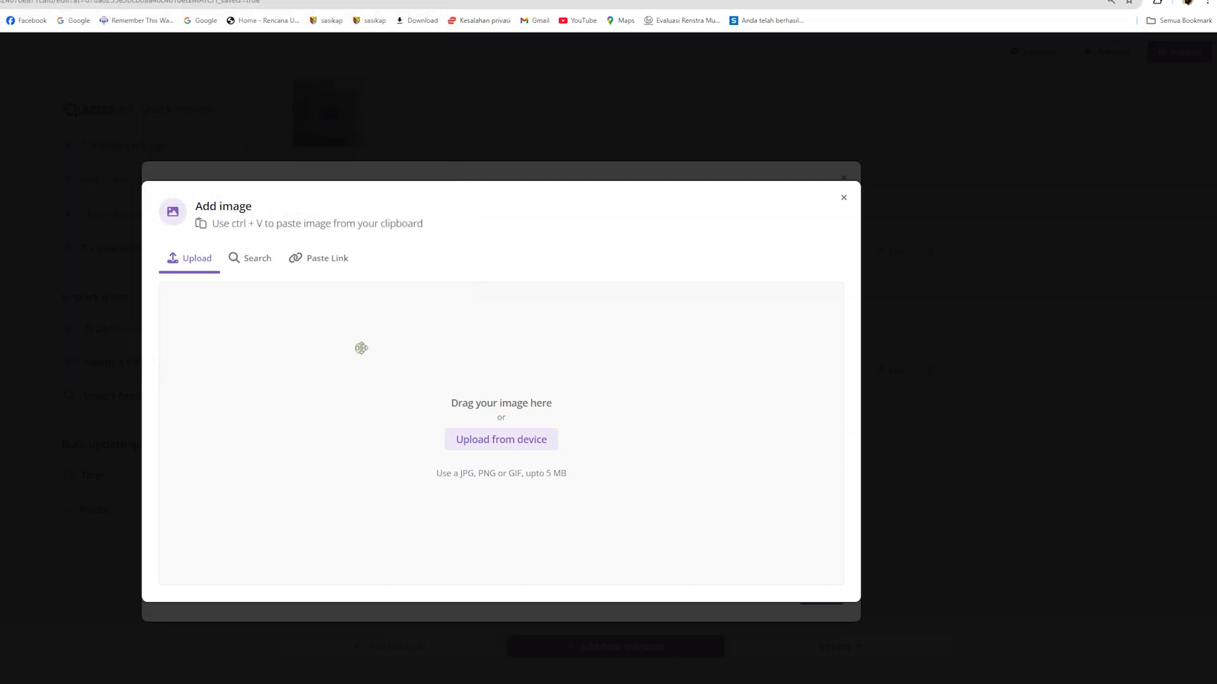
click(824, 597)
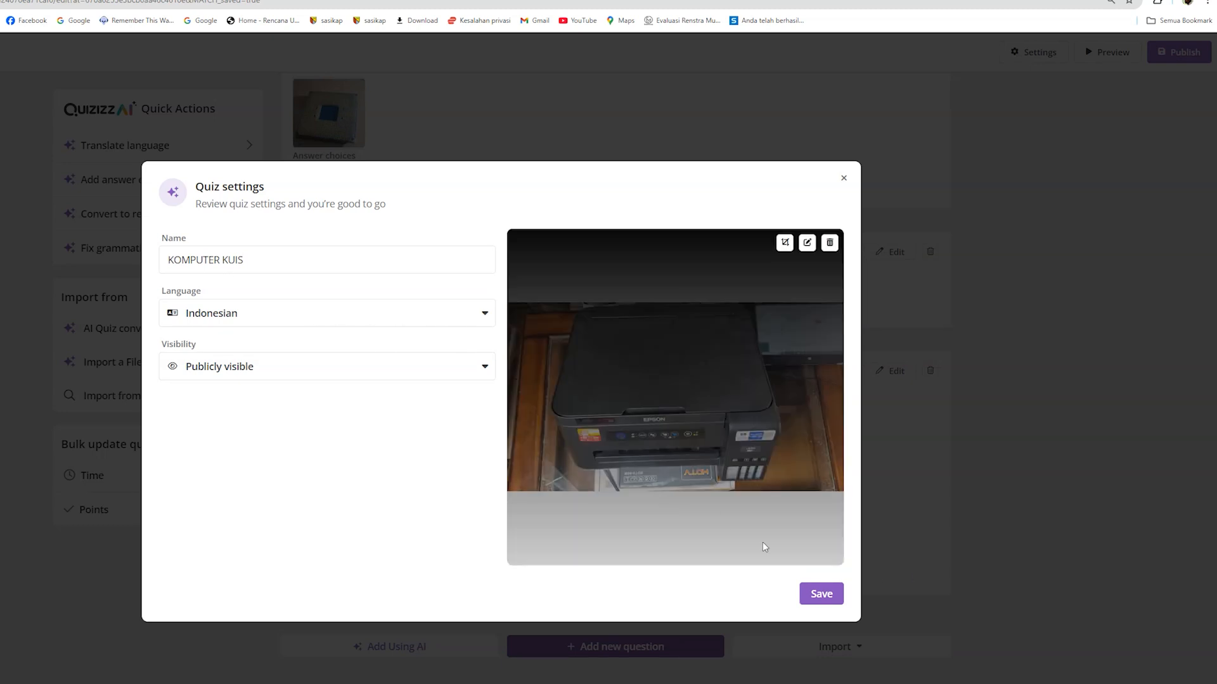
click(809, 592)
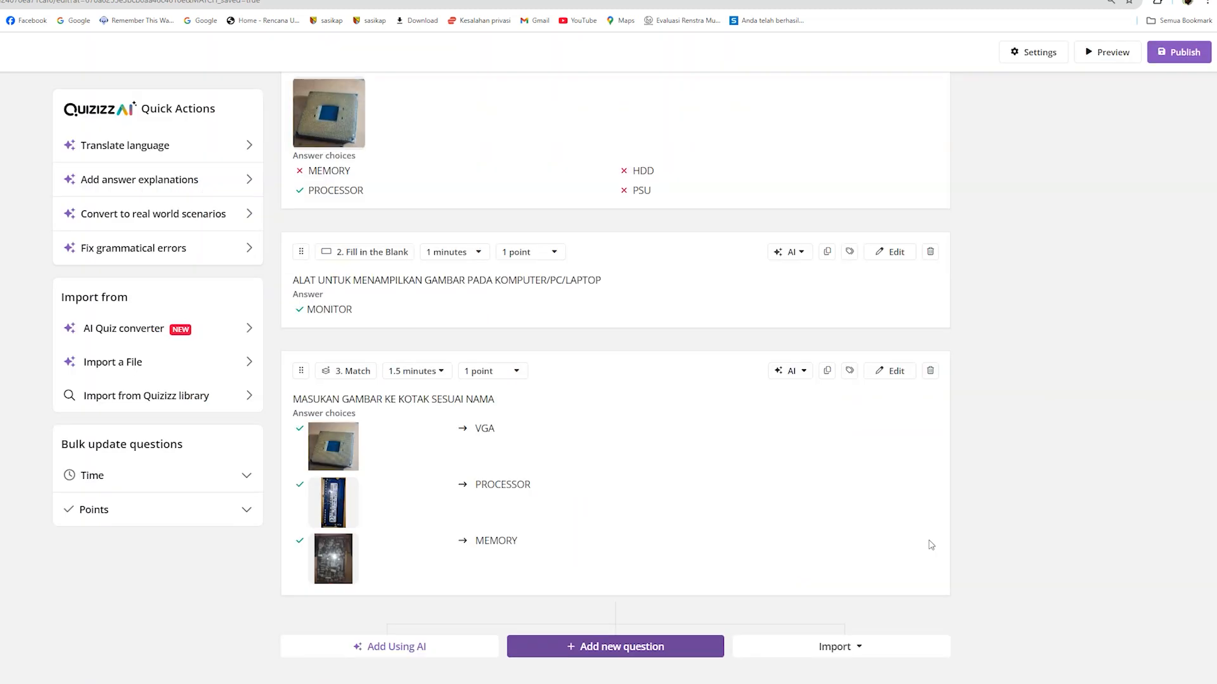
Preview the multiple choice, fill-in-the-blank and match questions in the participant's view, and close the preview.
scroll(986, 517, up, 2)
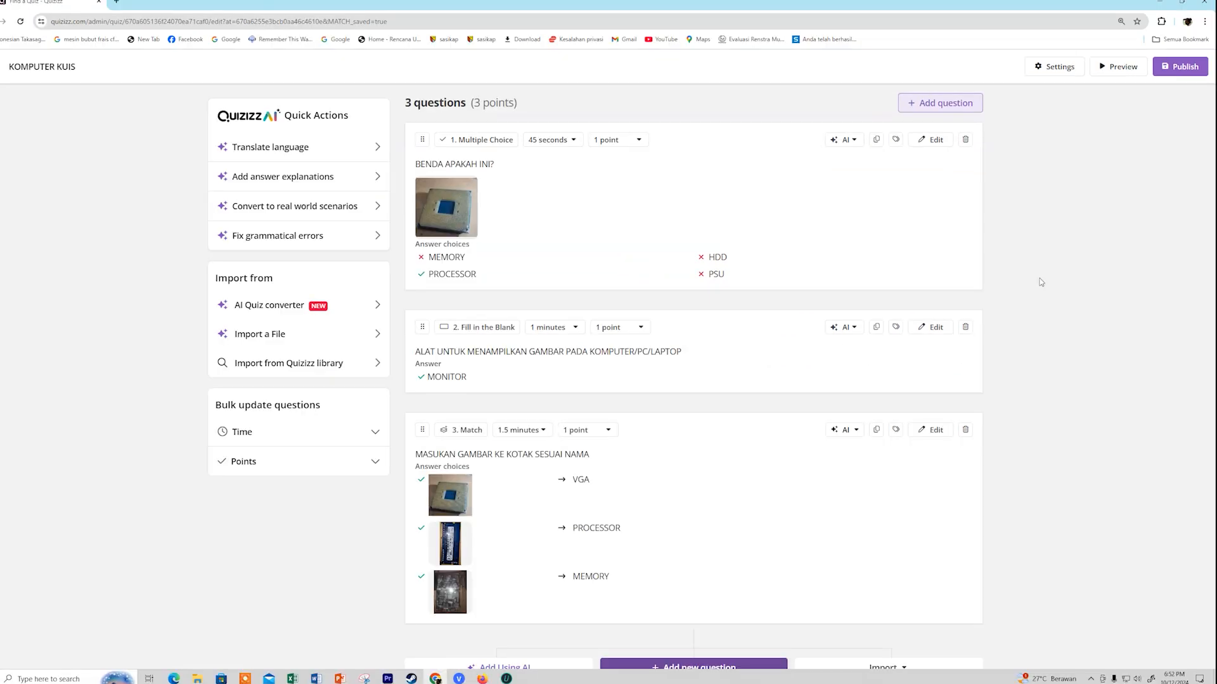
click(1122, 69)
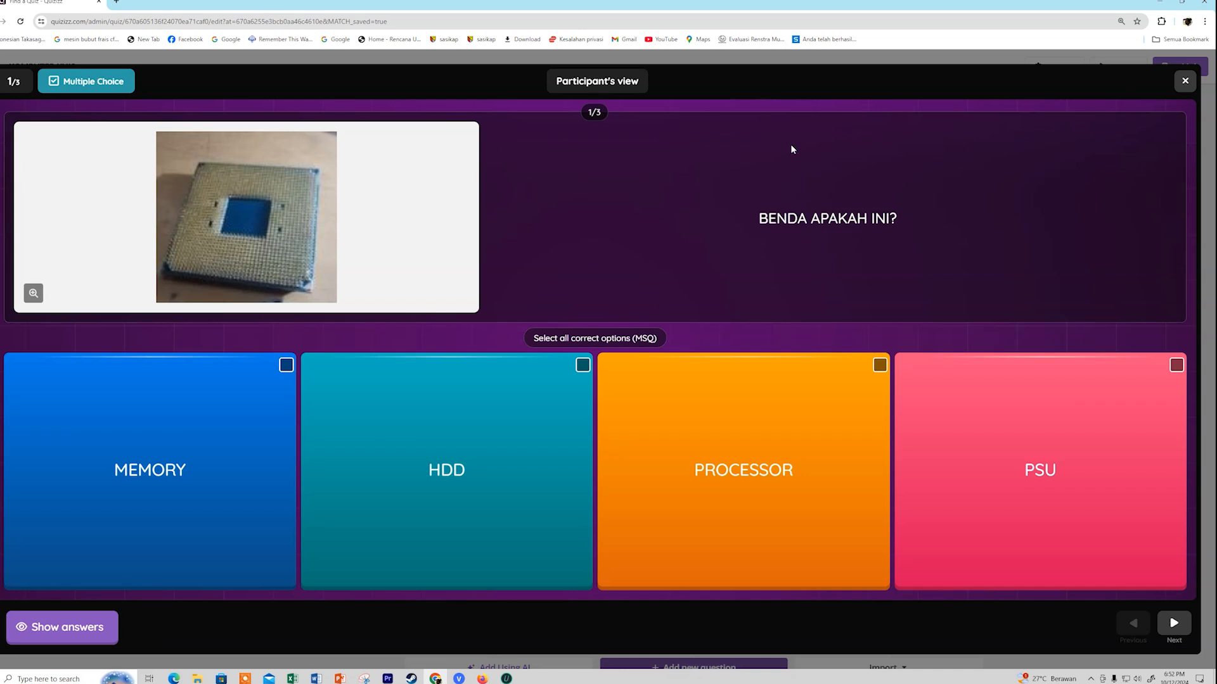
click(1174, 623)
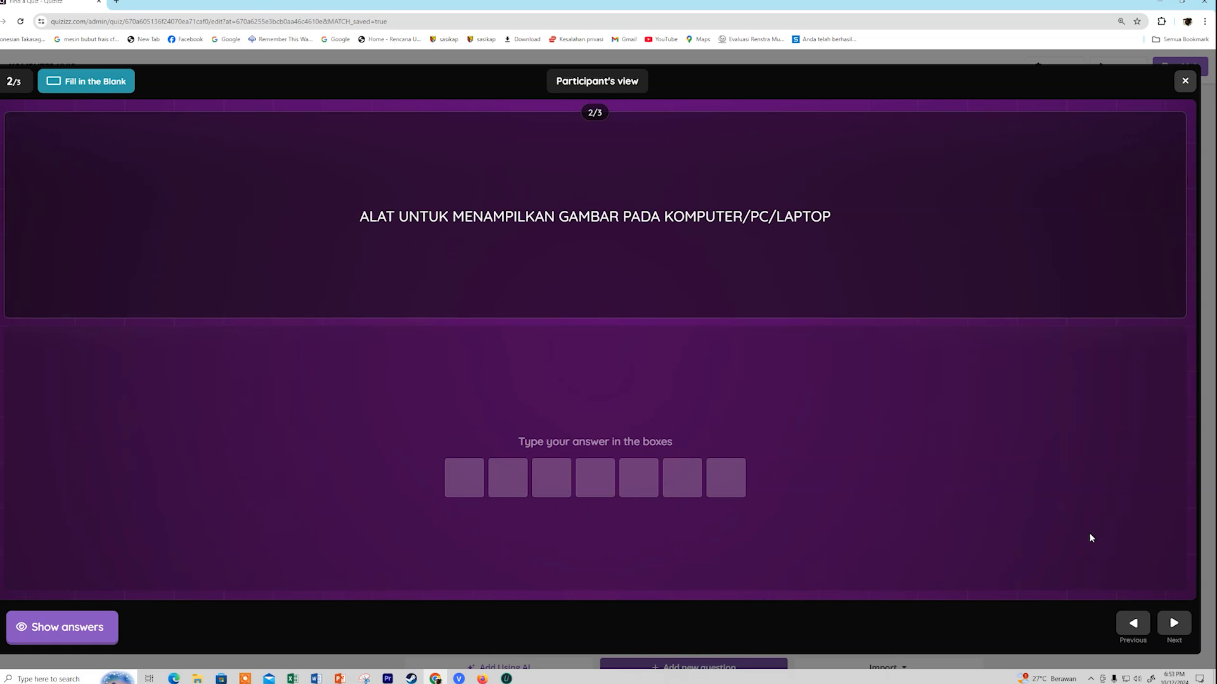
click(1174, 624)
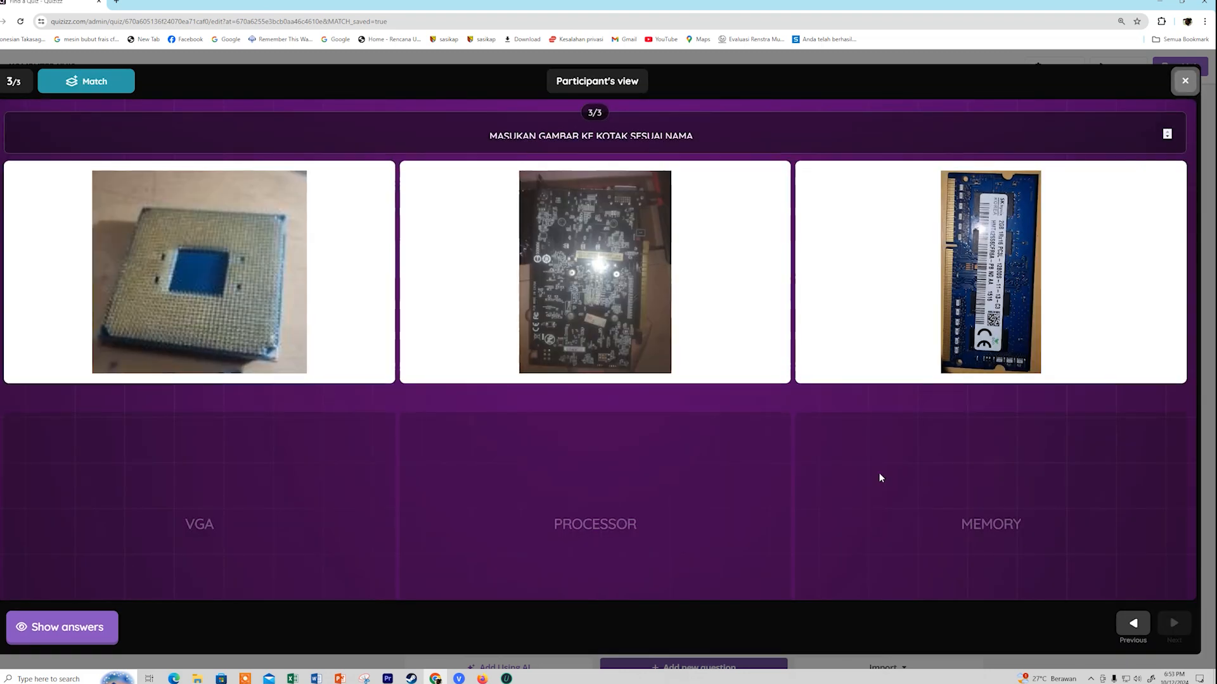
drag(561, 259, 604, 310)
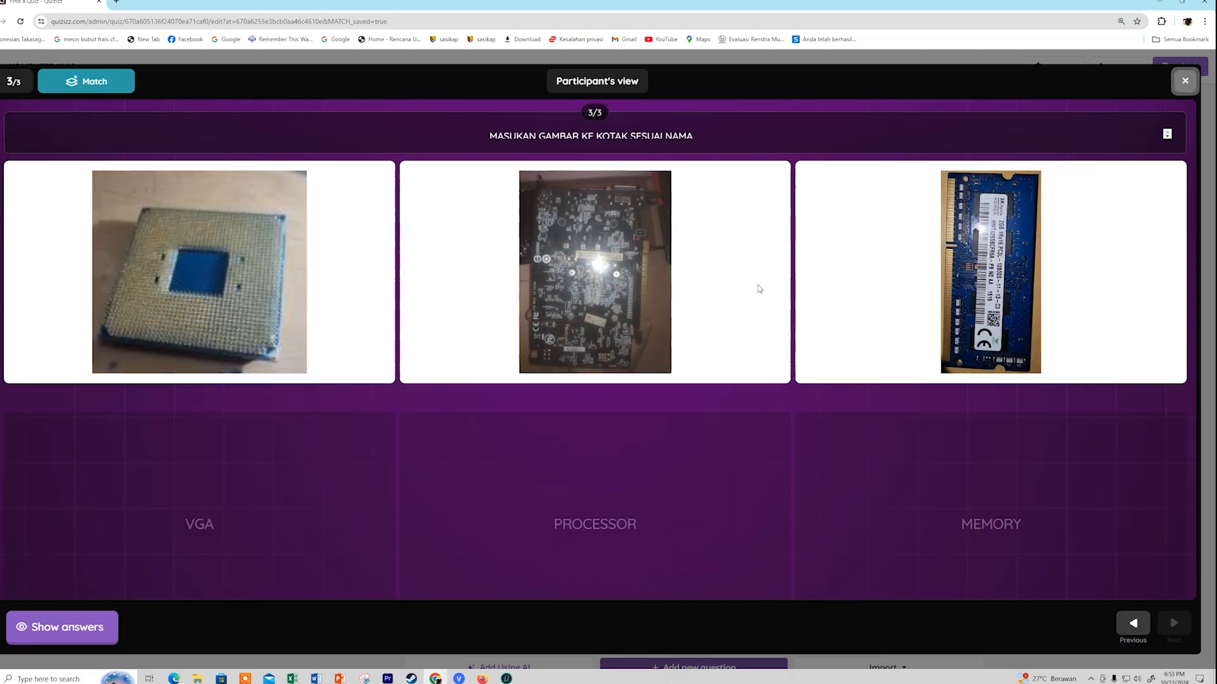
click(1184, 81)
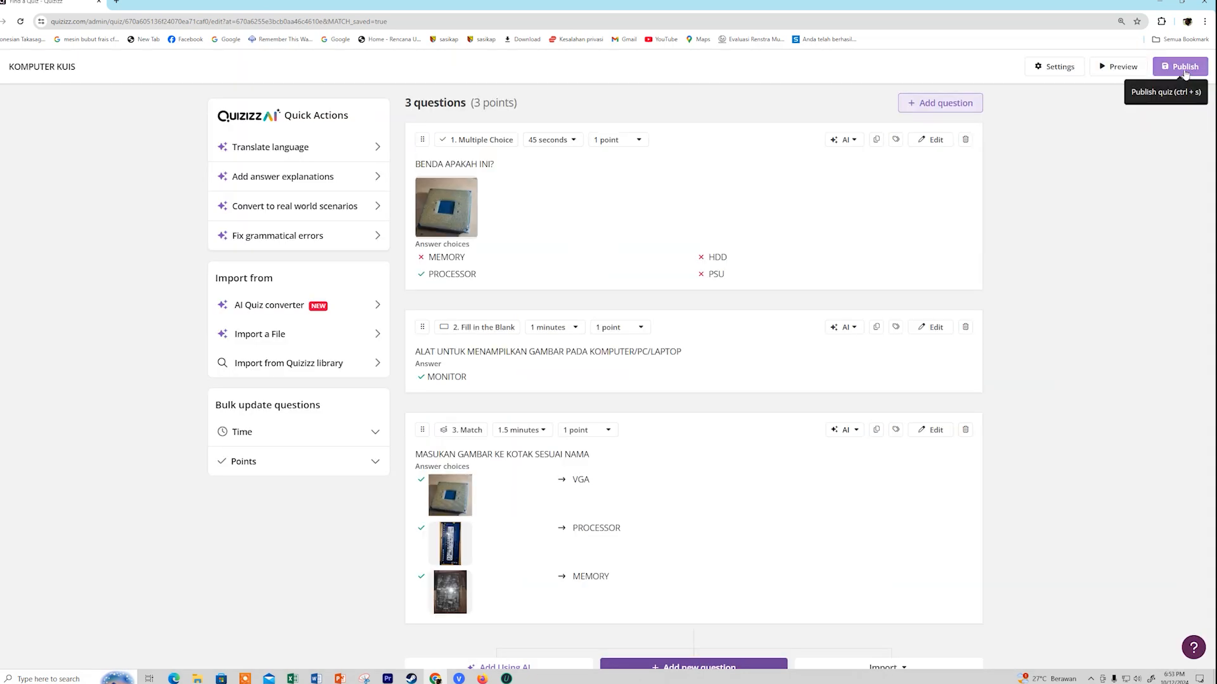
Publish the quiz and review its questions and answers on the quiz overview page.
click(1184, 67)
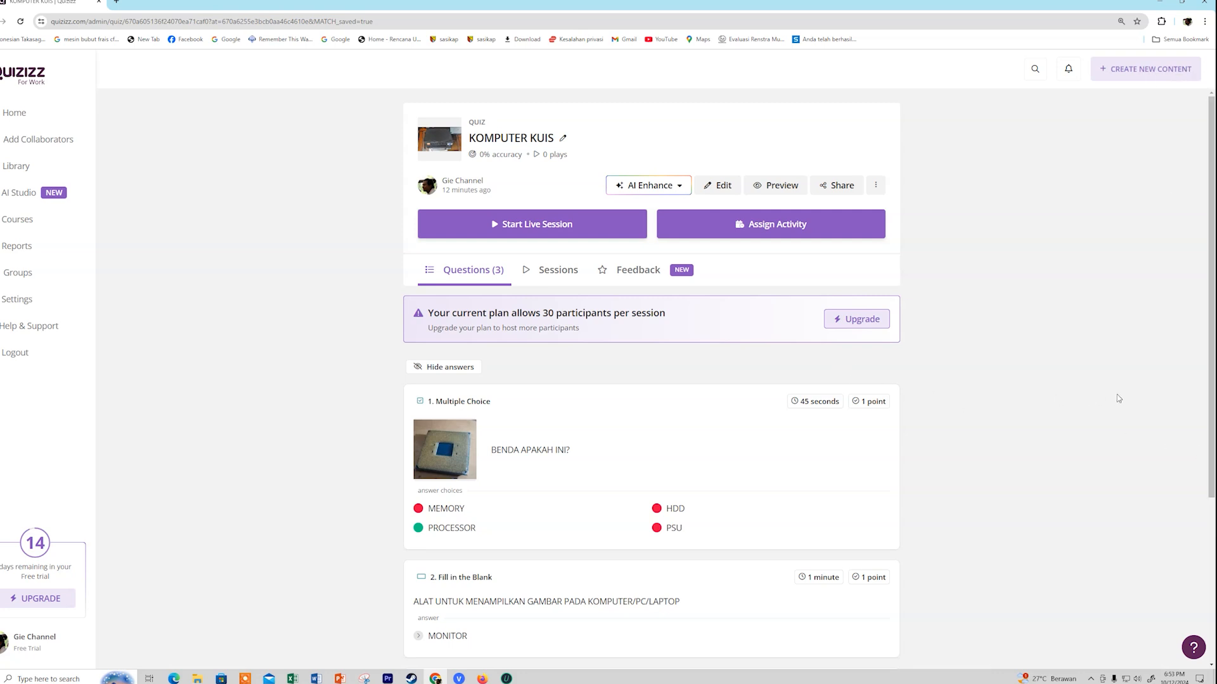
scroll(1103, 405, down, 2)
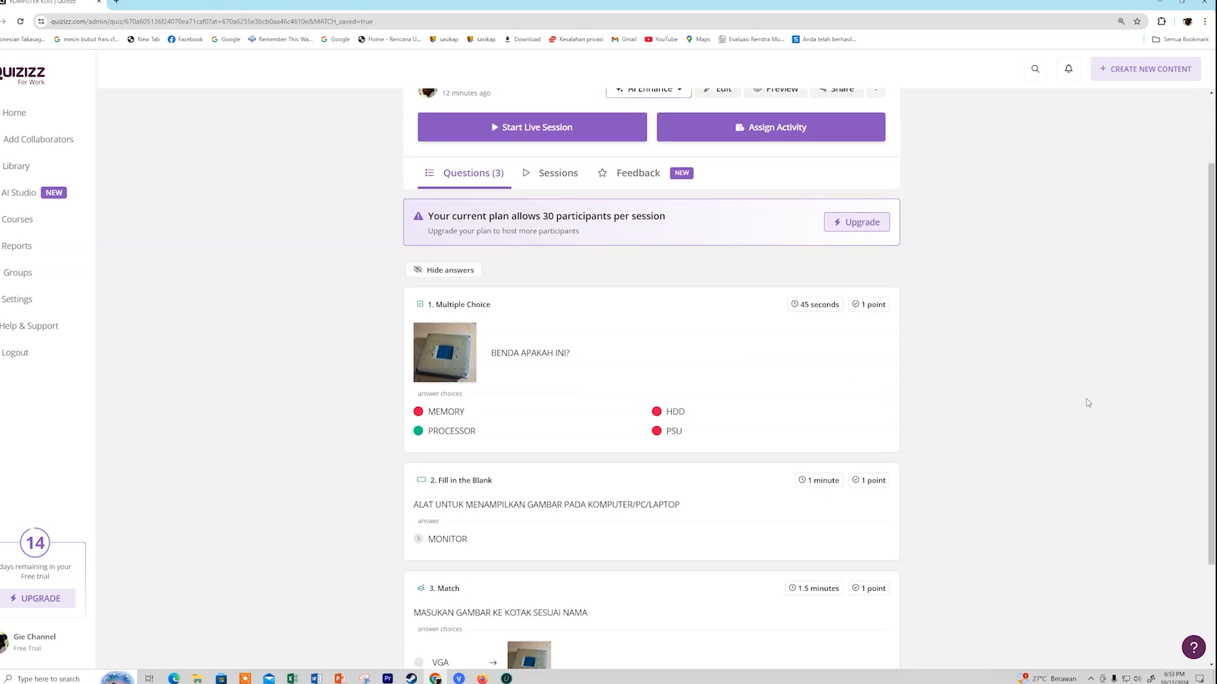
scroll(1088, 403, down, 2)
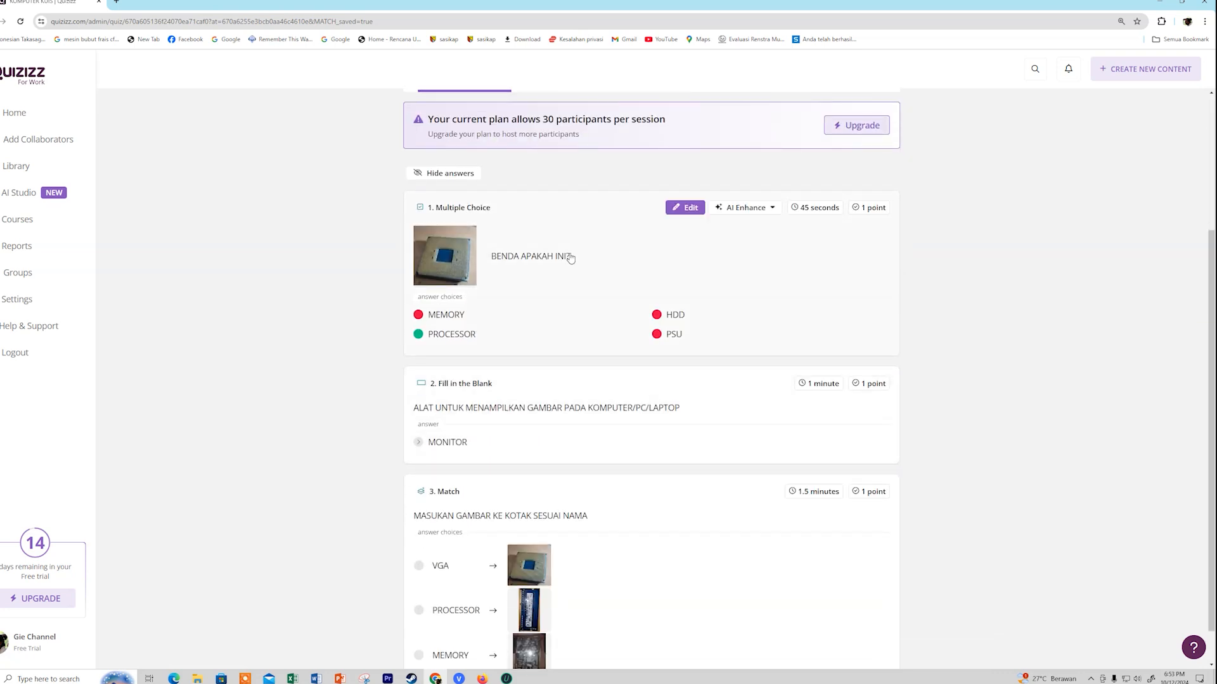
scroll(614, 282, up, 3)
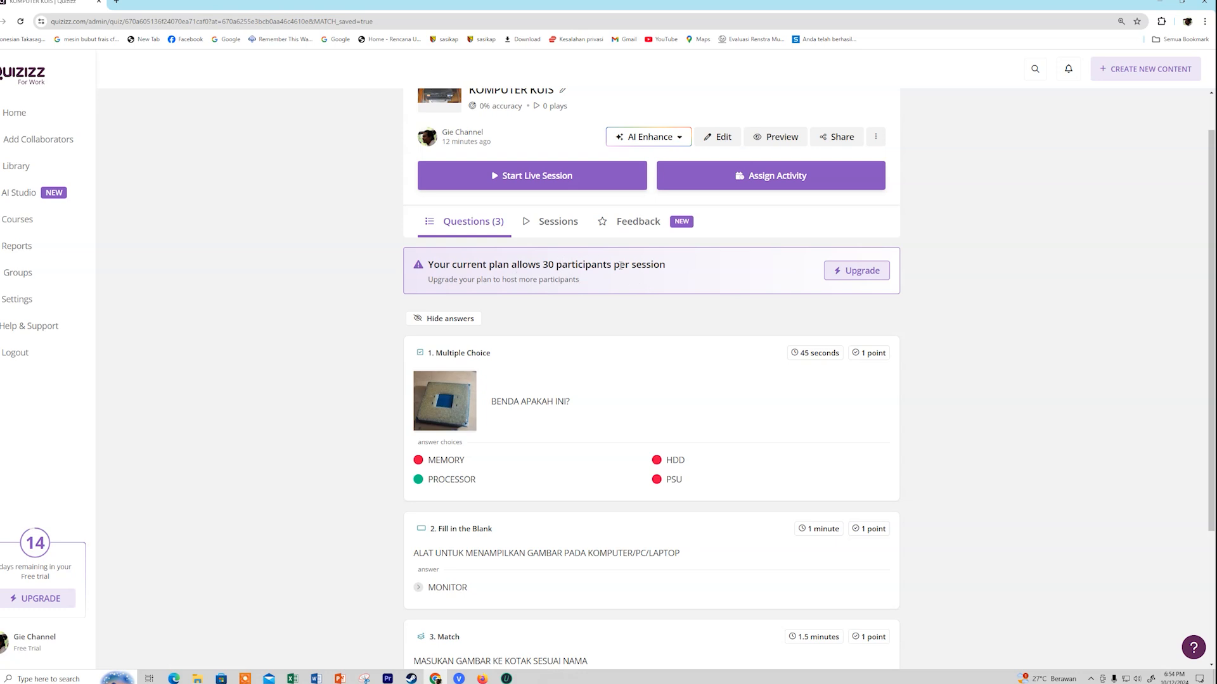
scroll(619, 265, up, 1)
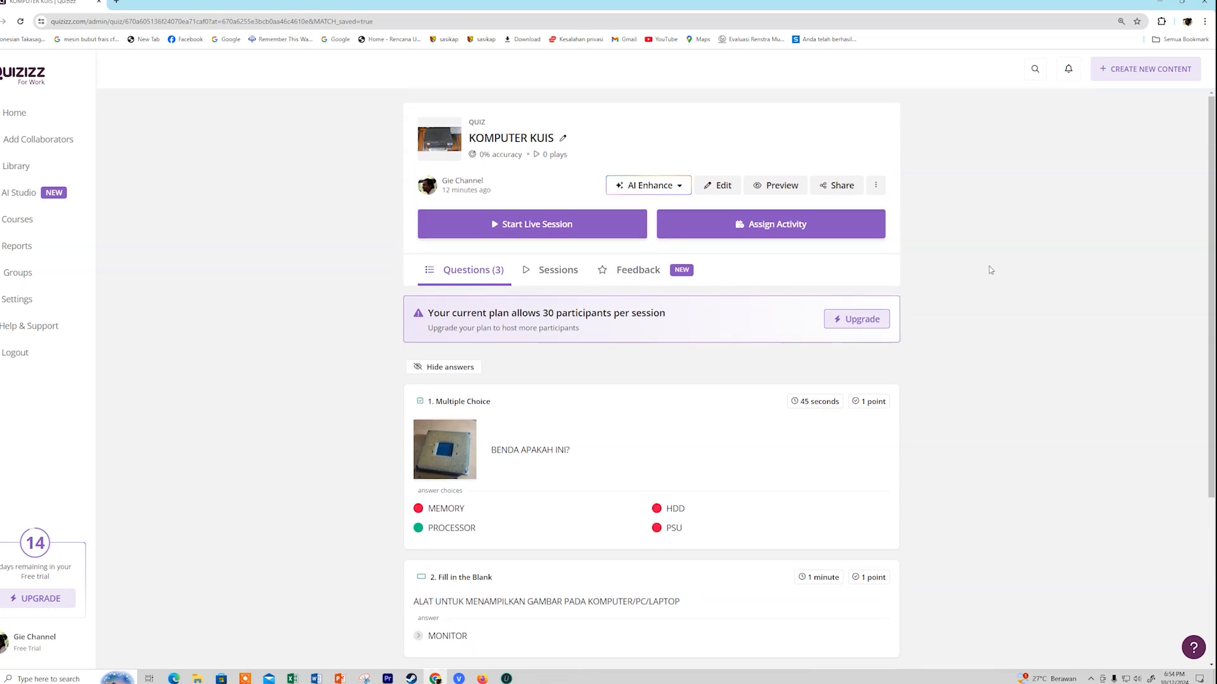
Start a live session of KOMPUTER KUIS in Participant paced mode and highlight the join address in the waiting room.
click(545, 226)
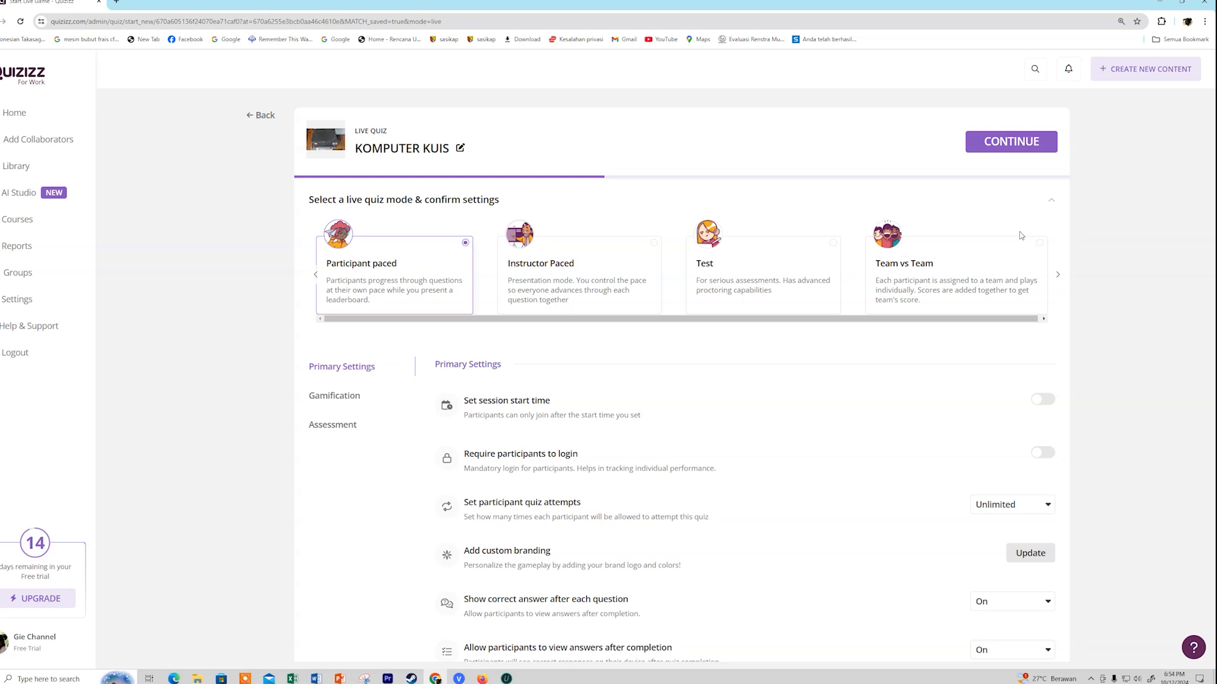
click(1008, 149)
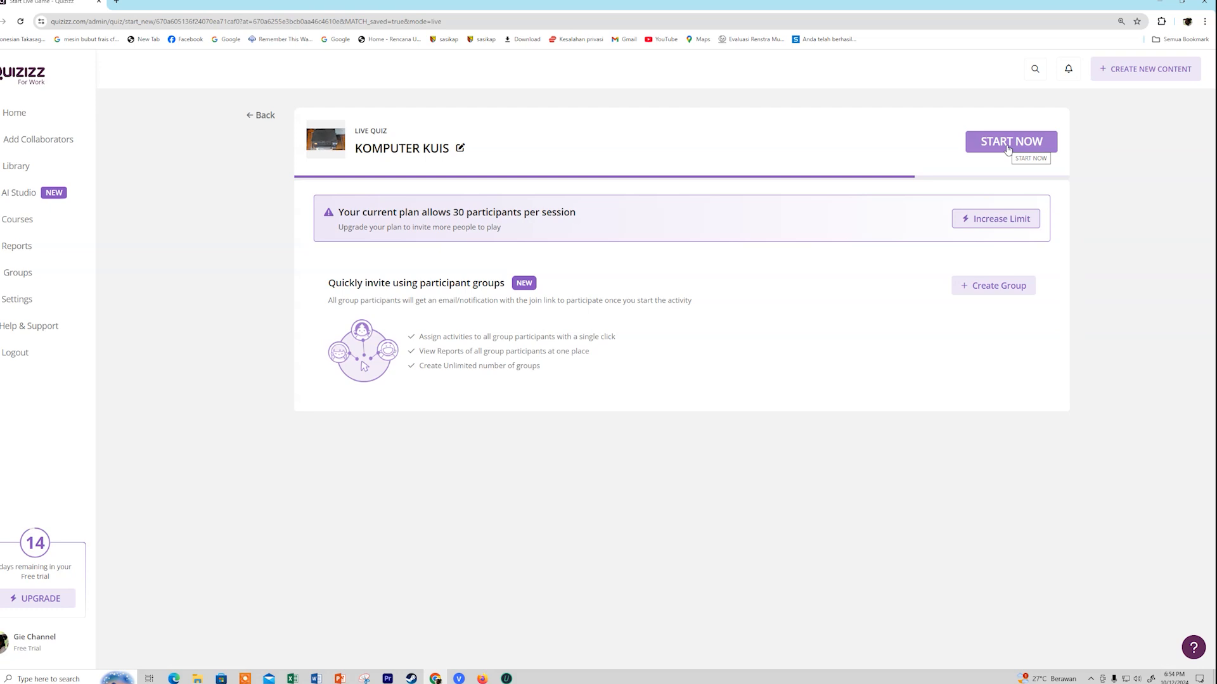
click(1008, 149)
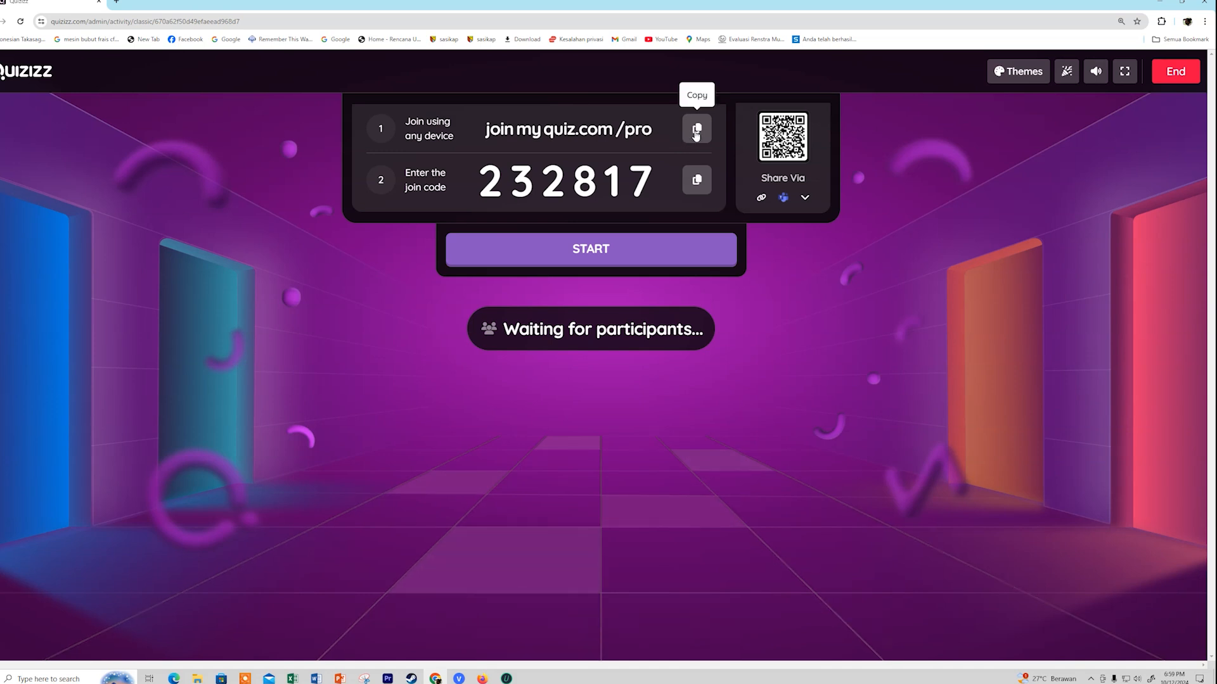
drag(656, 130, 548, 141)
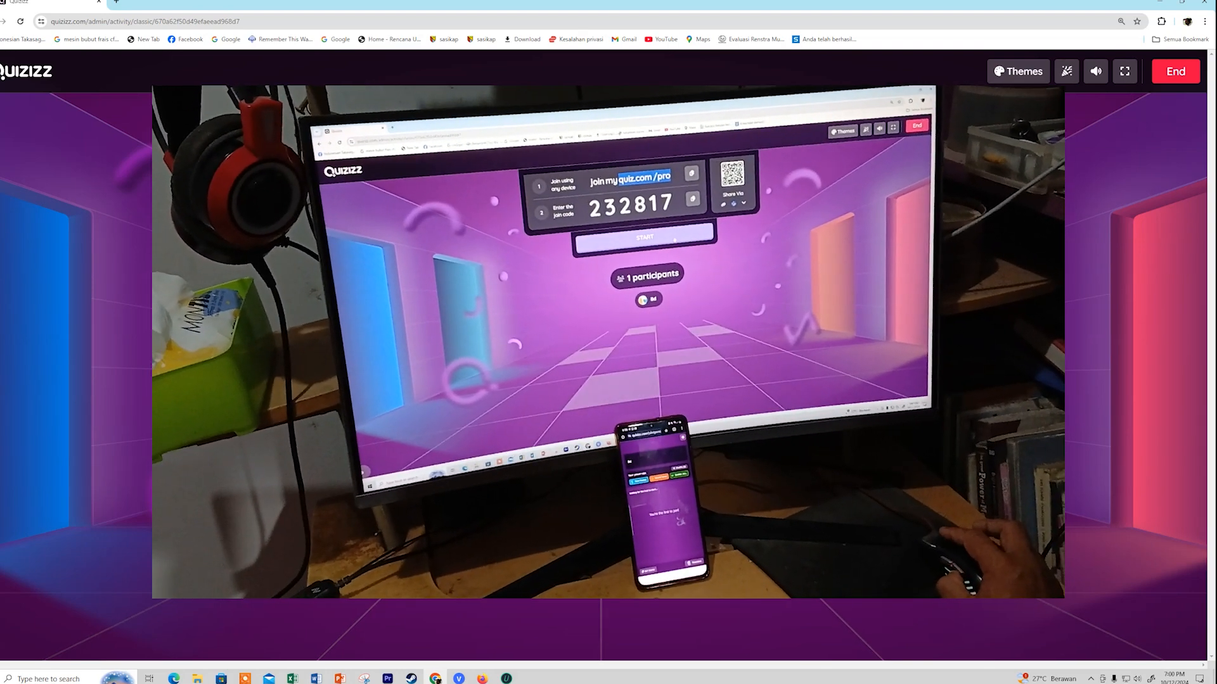
Start the live quiz for the joined participant, run it through to the final results, and exit the session.
click(687, 243)
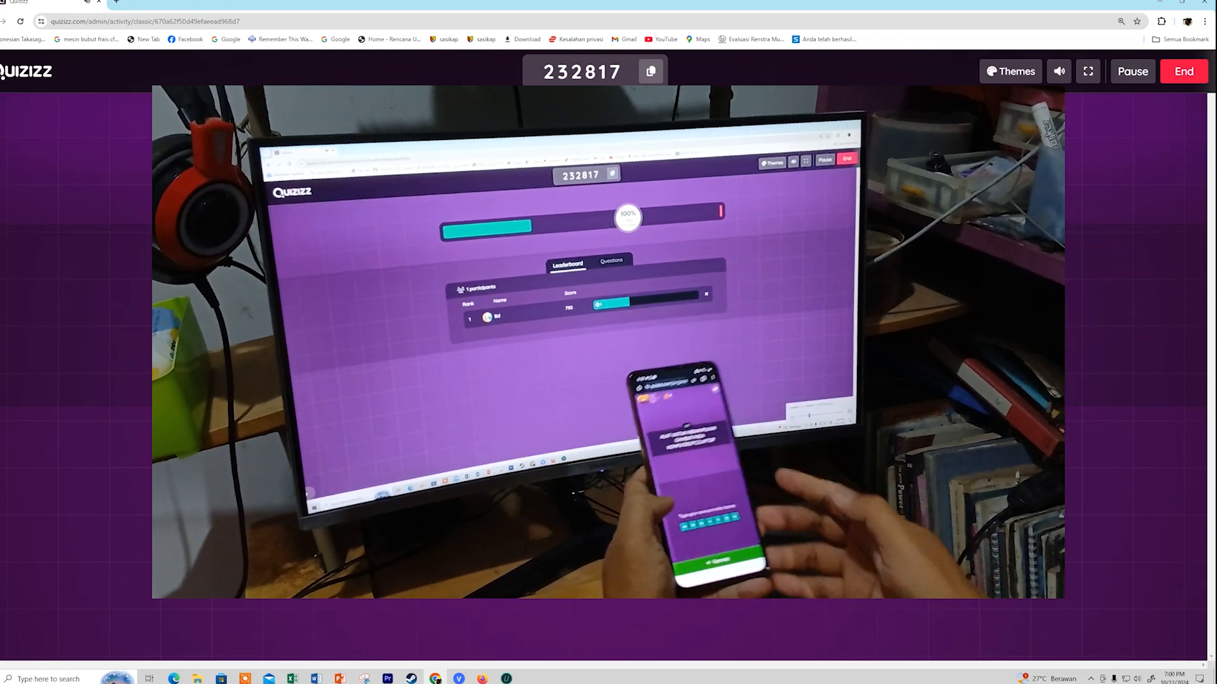
click(1137, 678)
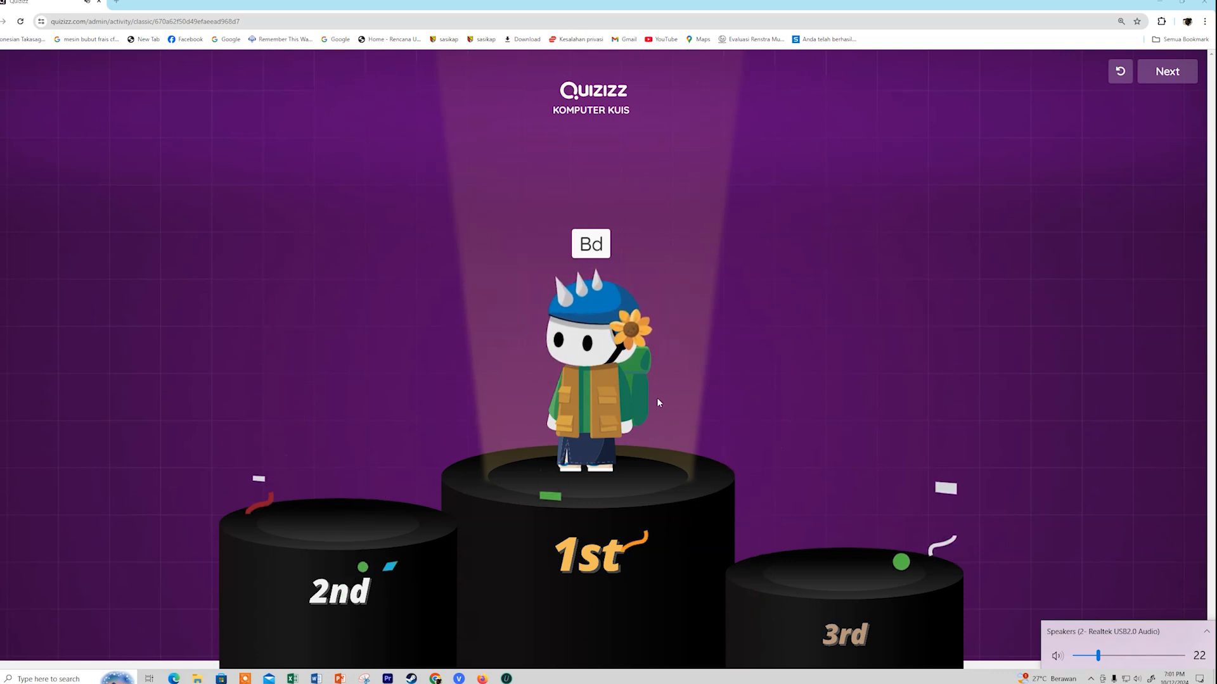
click(1178, 409)
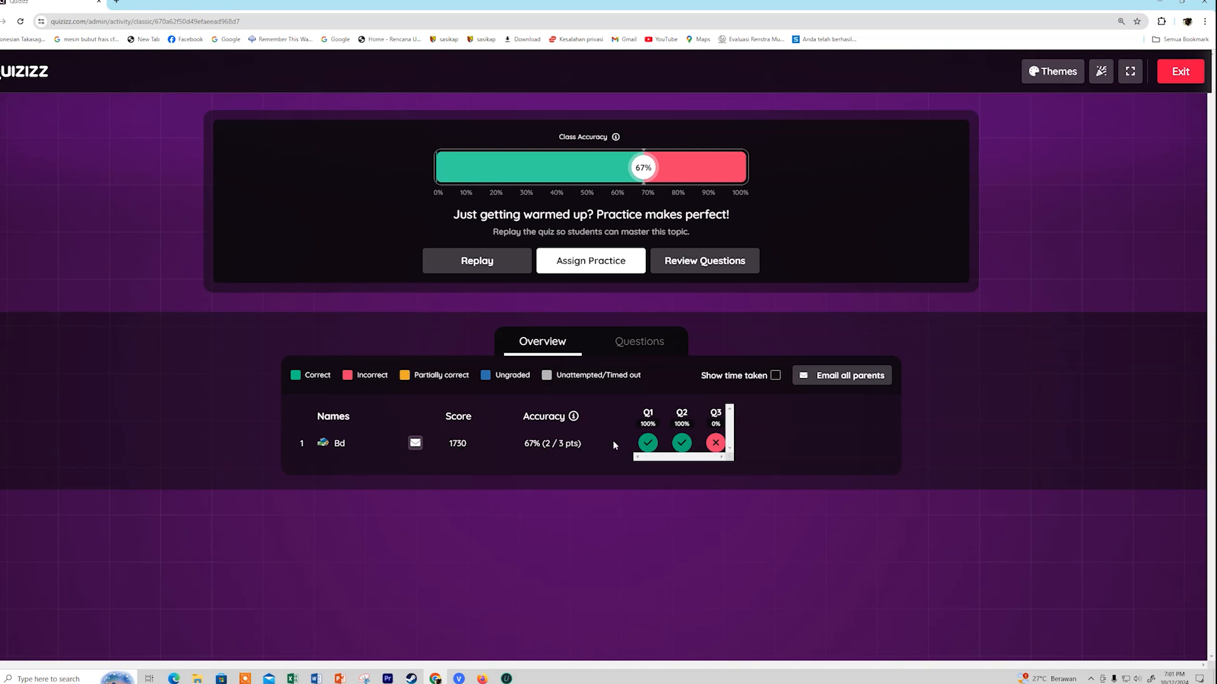
click(1177, 74)
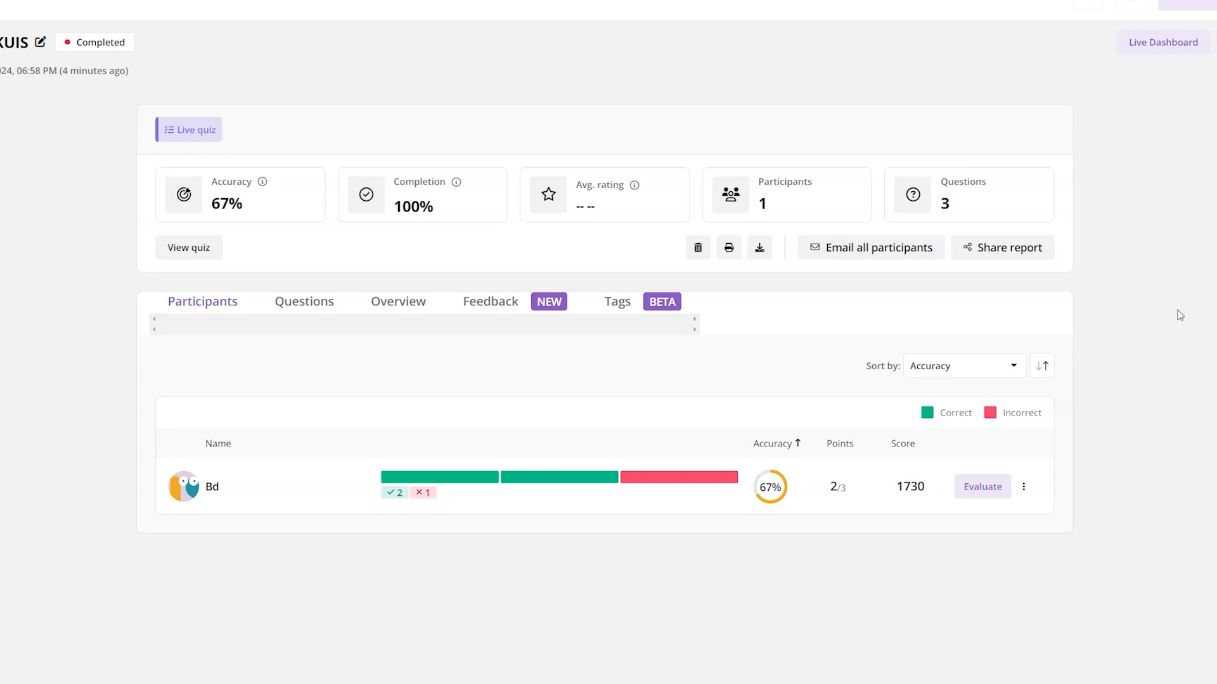
Open the quiz from the session report and review the time limit and points of each question.
click(190, 248)
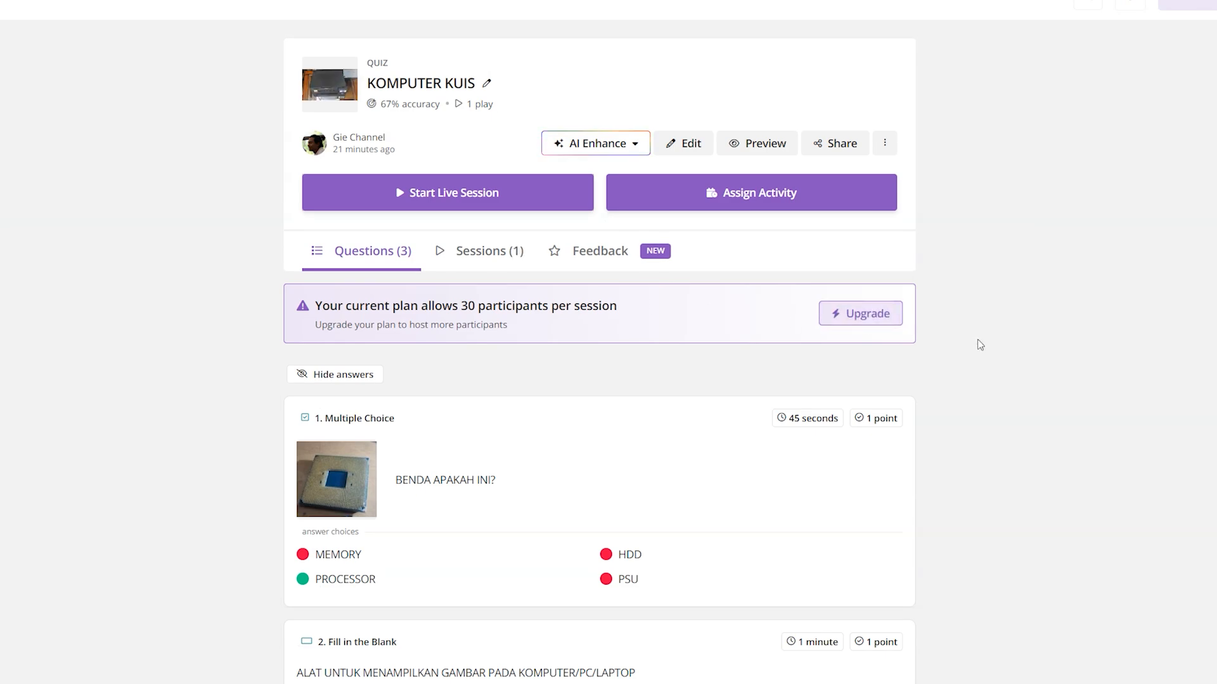
scroll(994, 478, down, 3)
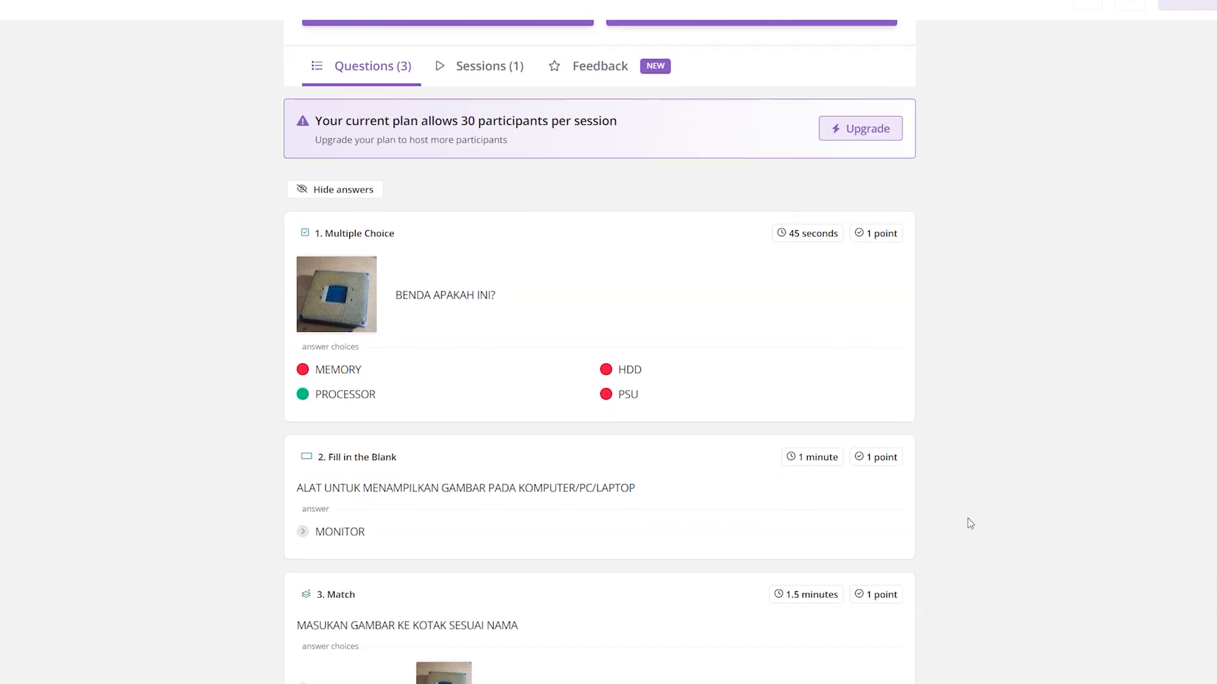
mouse_move(804, 610)
scroll(809, 607, up, 2)
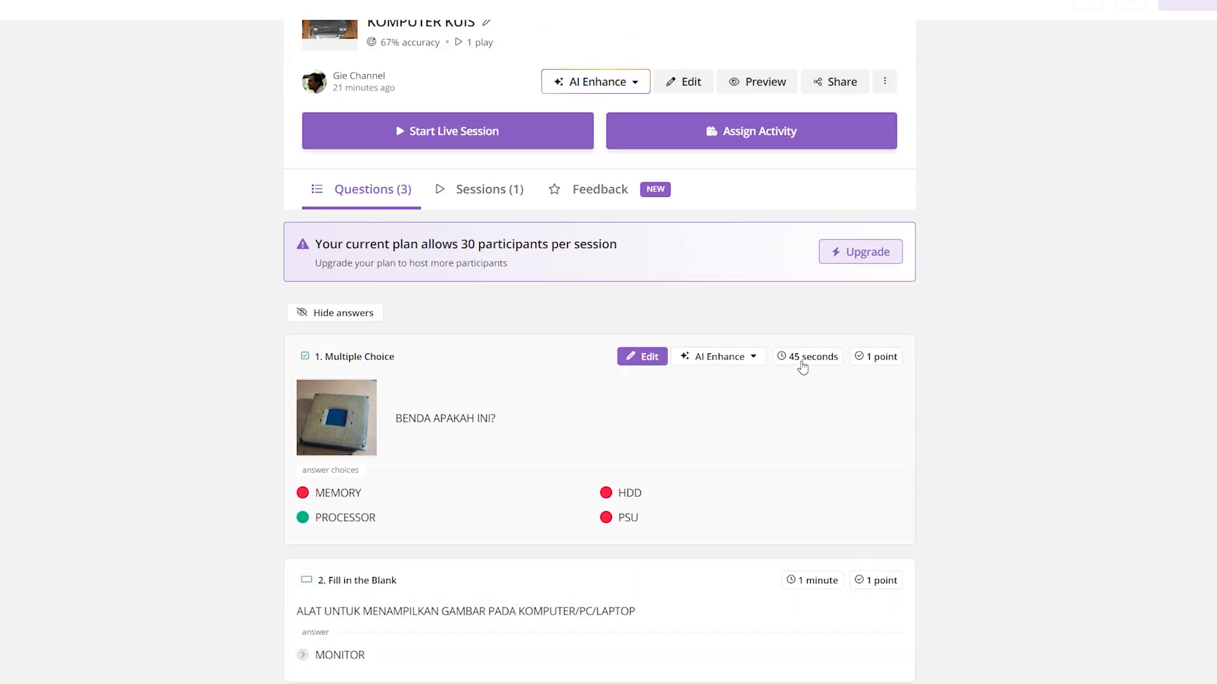
scroll(803, 368, down, 3)
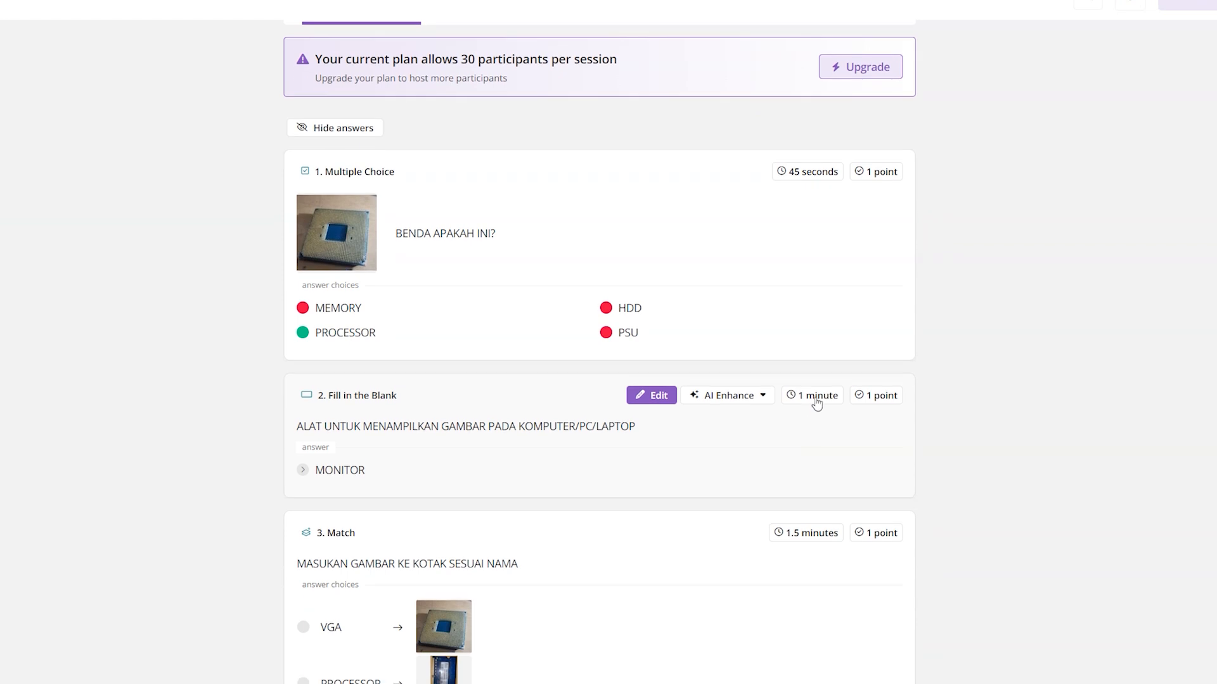
mouse_move(826, 541)
scroll(825, 541, down, 1)
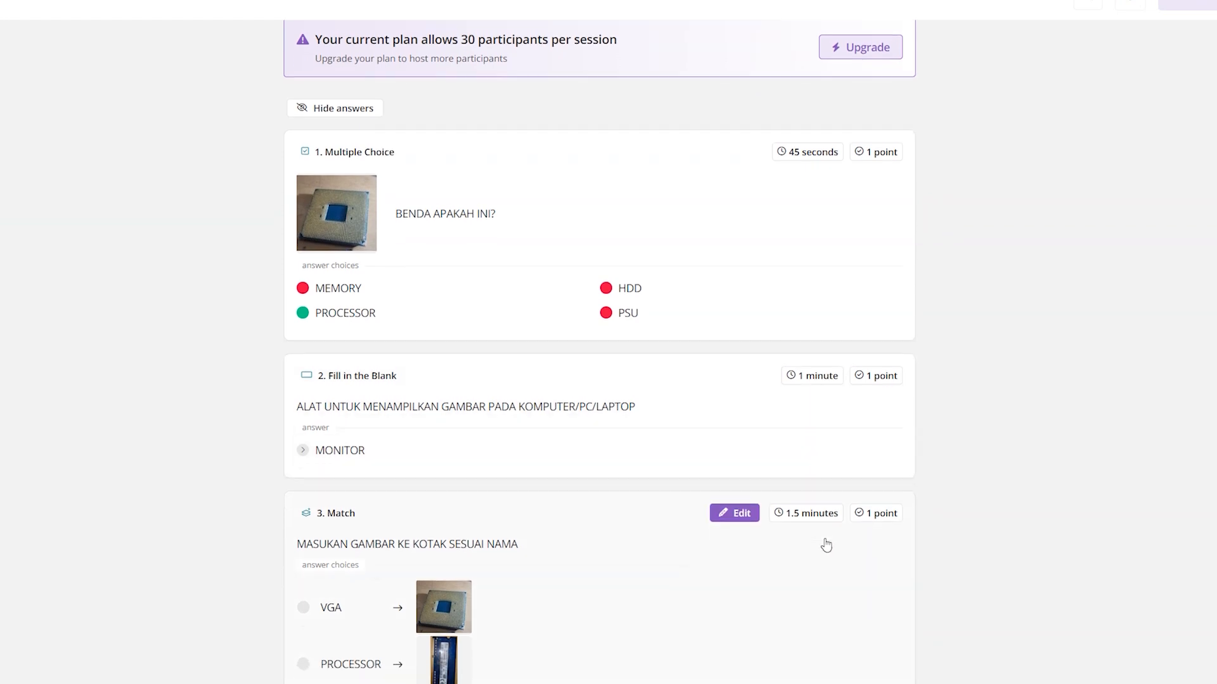
scroll(825, 545, up, 5)
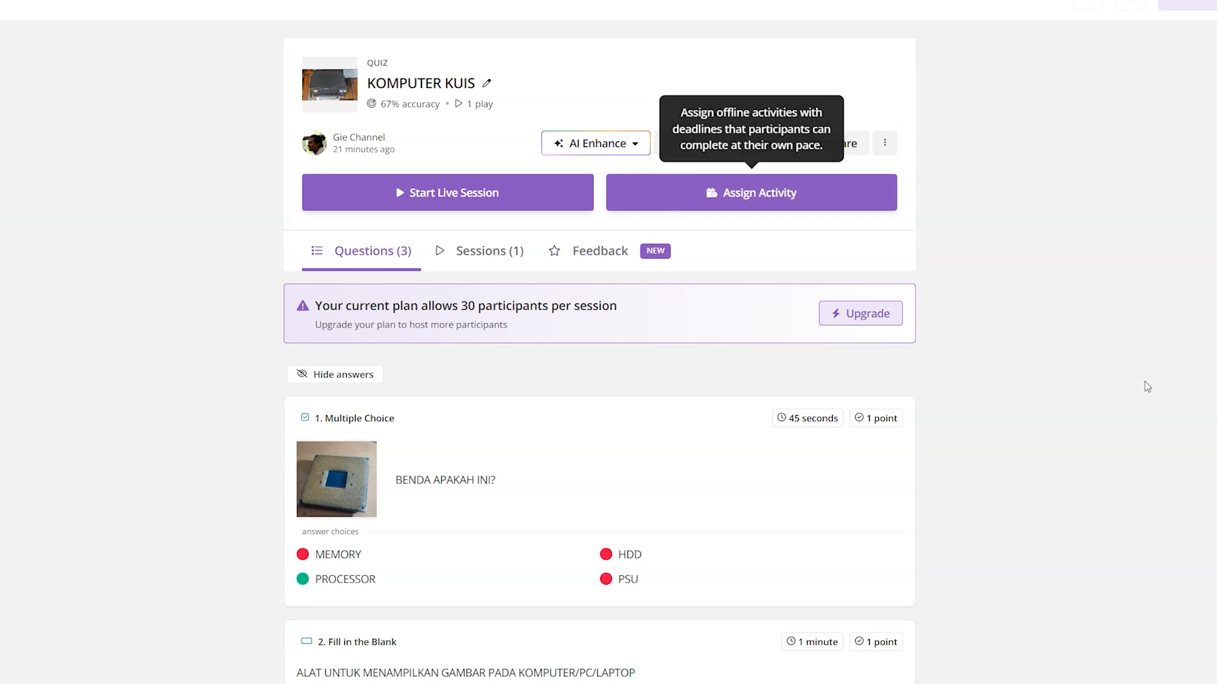
click(817, 420)
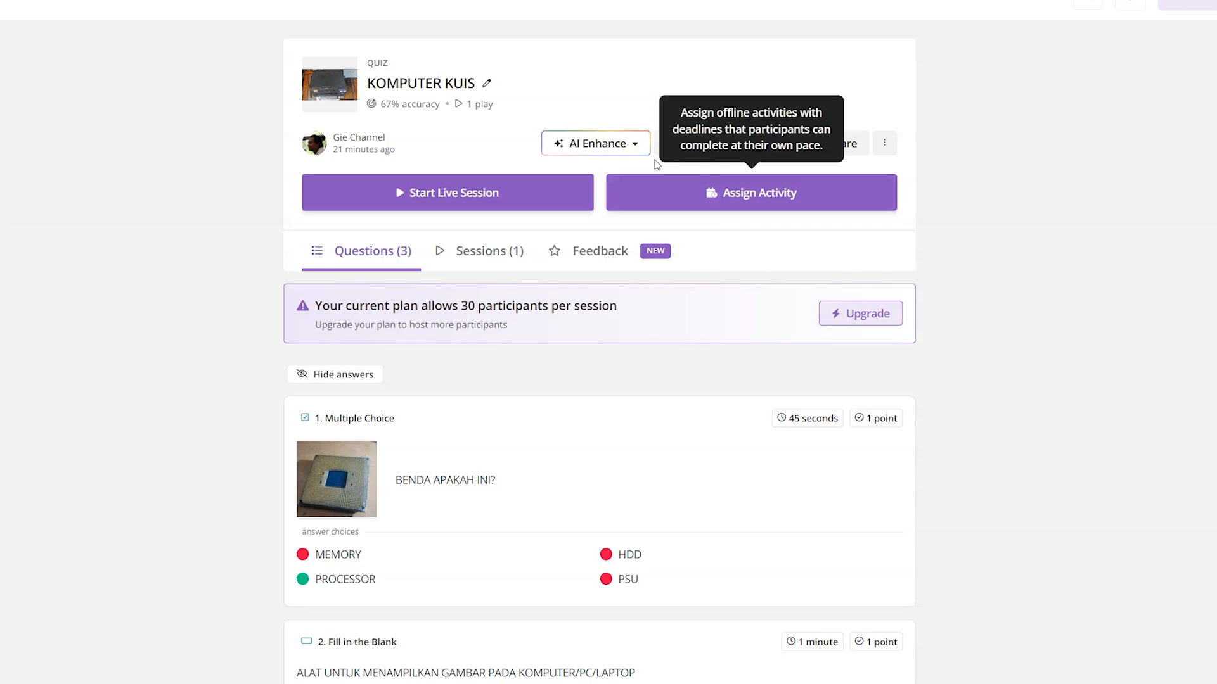
Edit the quiz's time limits to 30 seconds for Multiple Choice, 45 seconds for Fill in the Blank and 1 minute for Match.
click(673, 149)
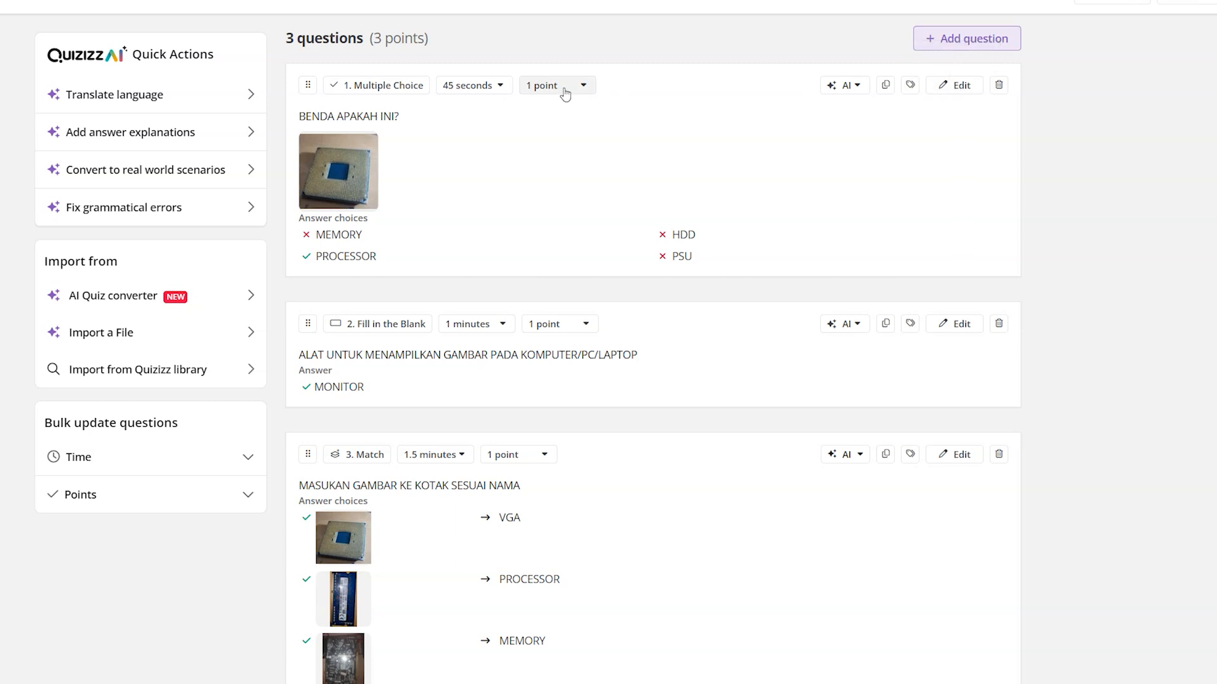
click(499, 85)
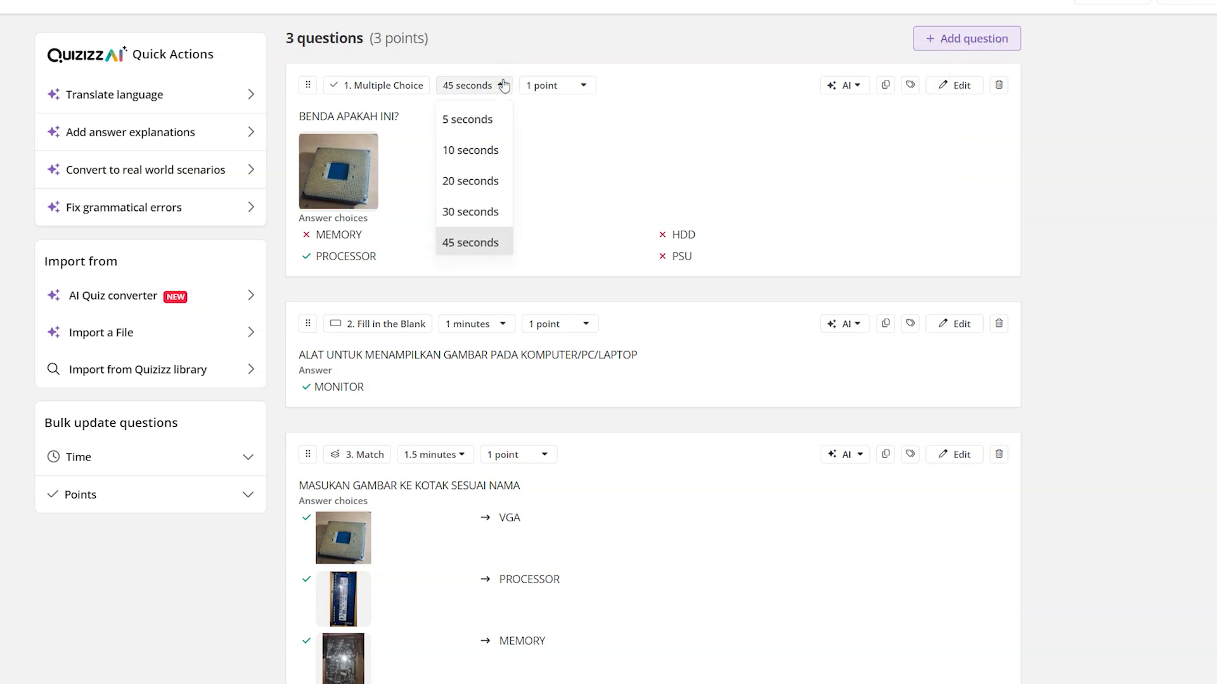
click(481, 211)
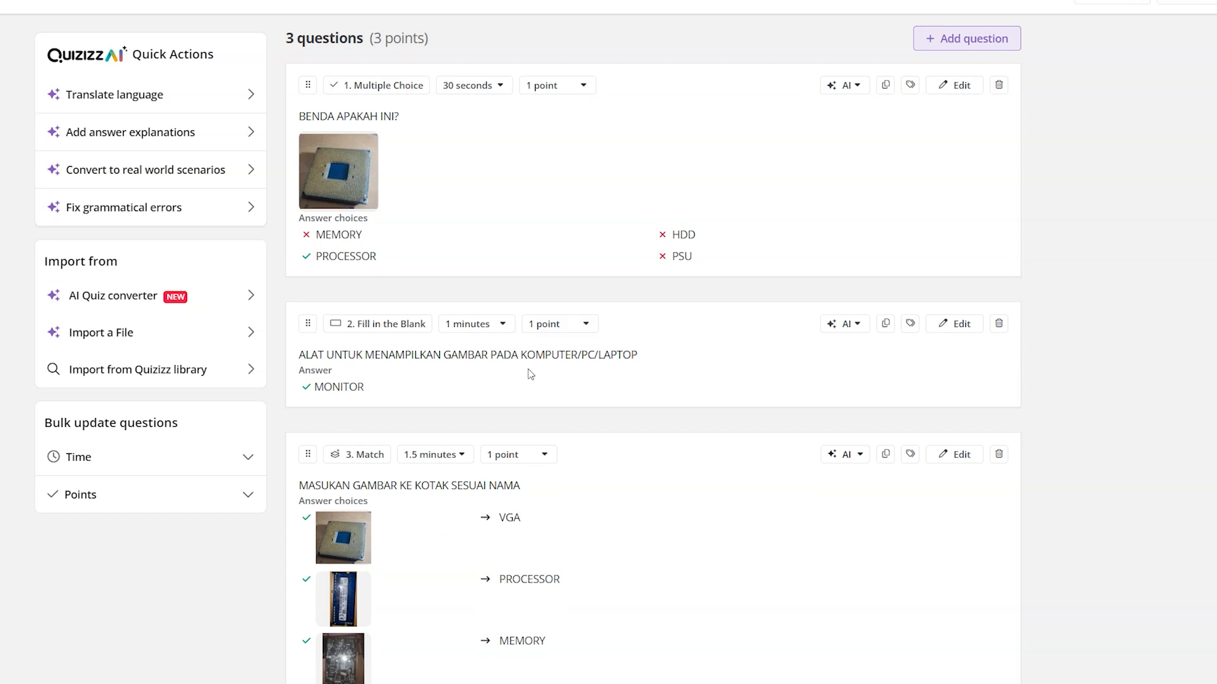
click(502, 325)
click(490, 475)
click(465, 455)
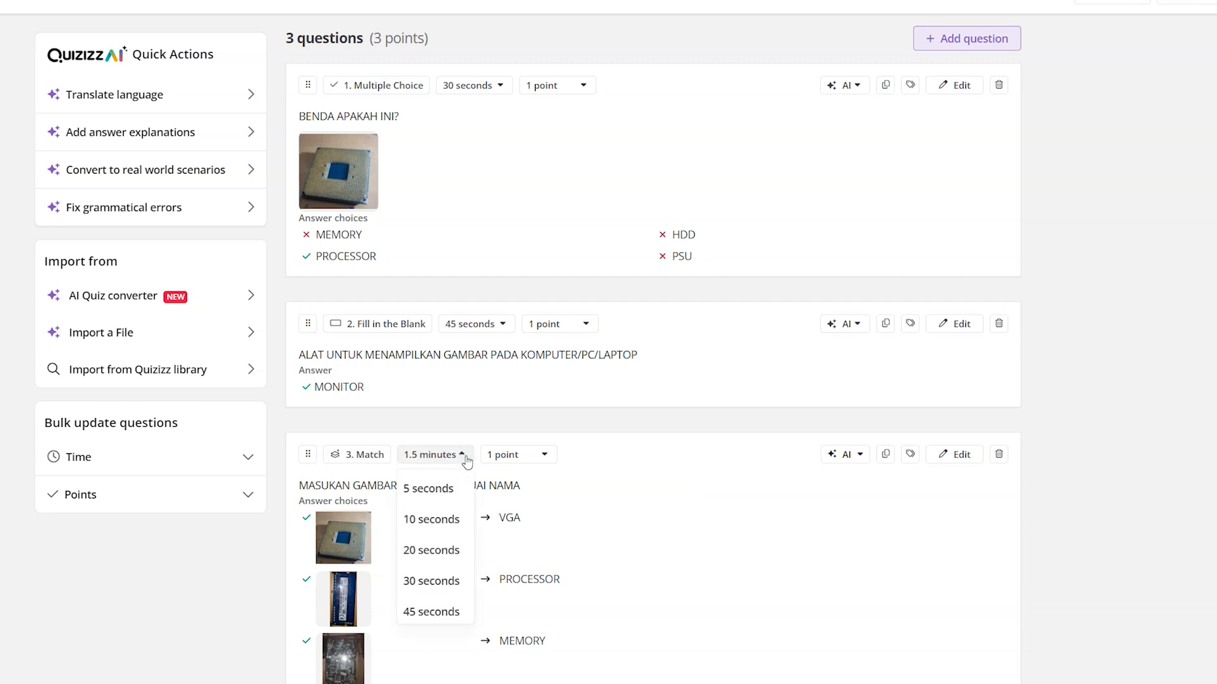
scroll(456, 608, down, 3)
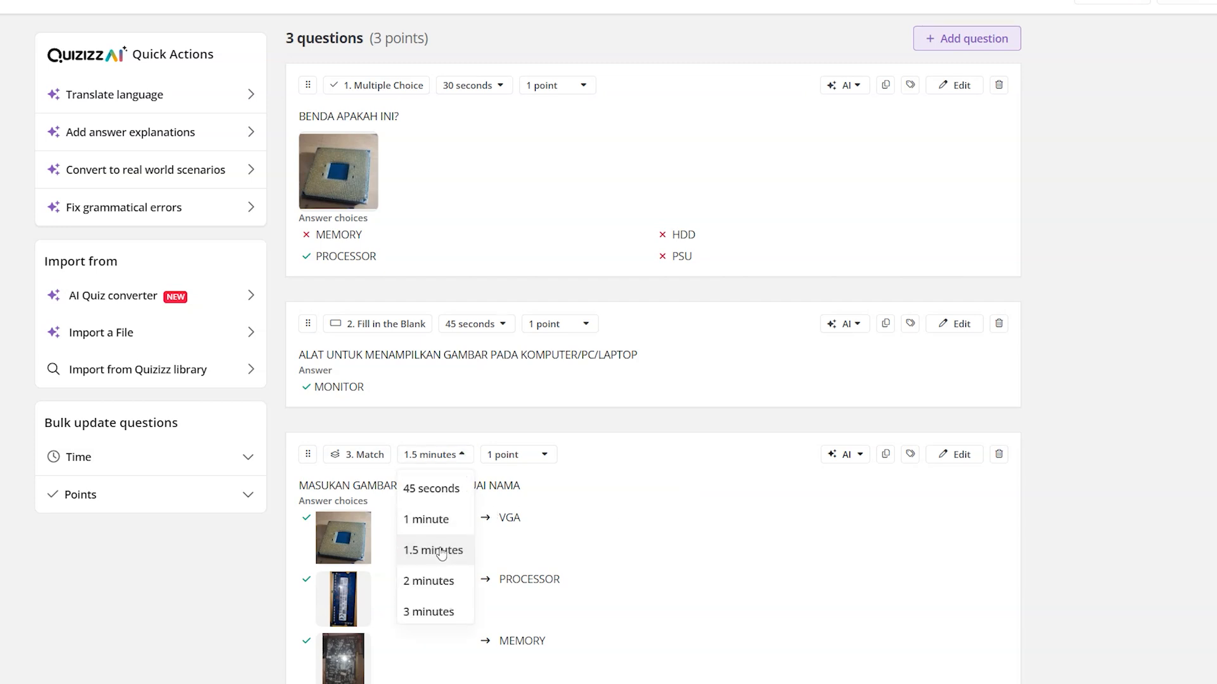
click(437, 520)
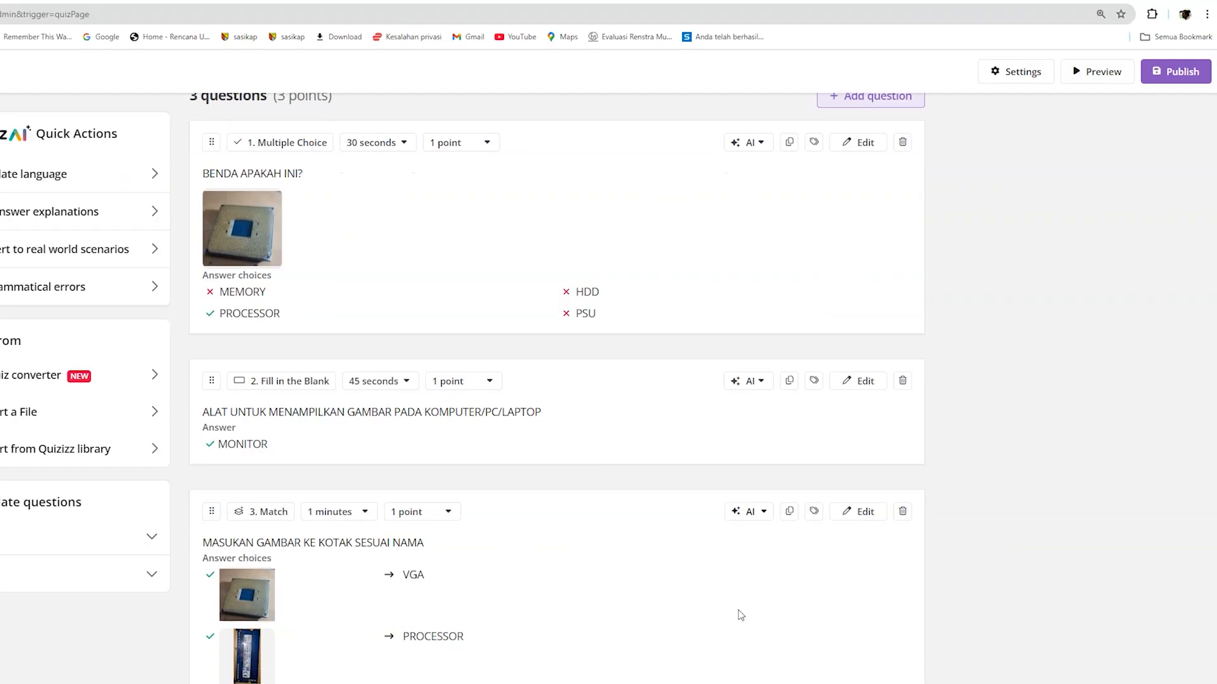
Check the edited questions, publish the quiz again and review it on the overview page.
scroll(741, 615, down, 2)
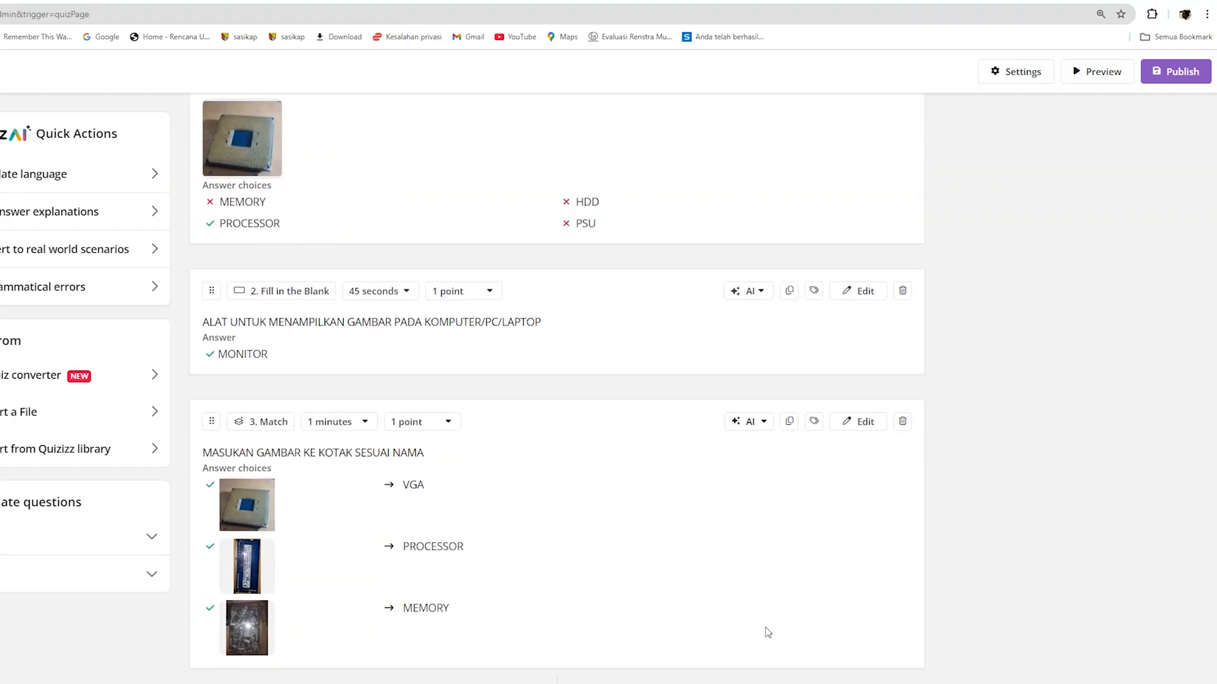
scroll(744, 619, up, 2)
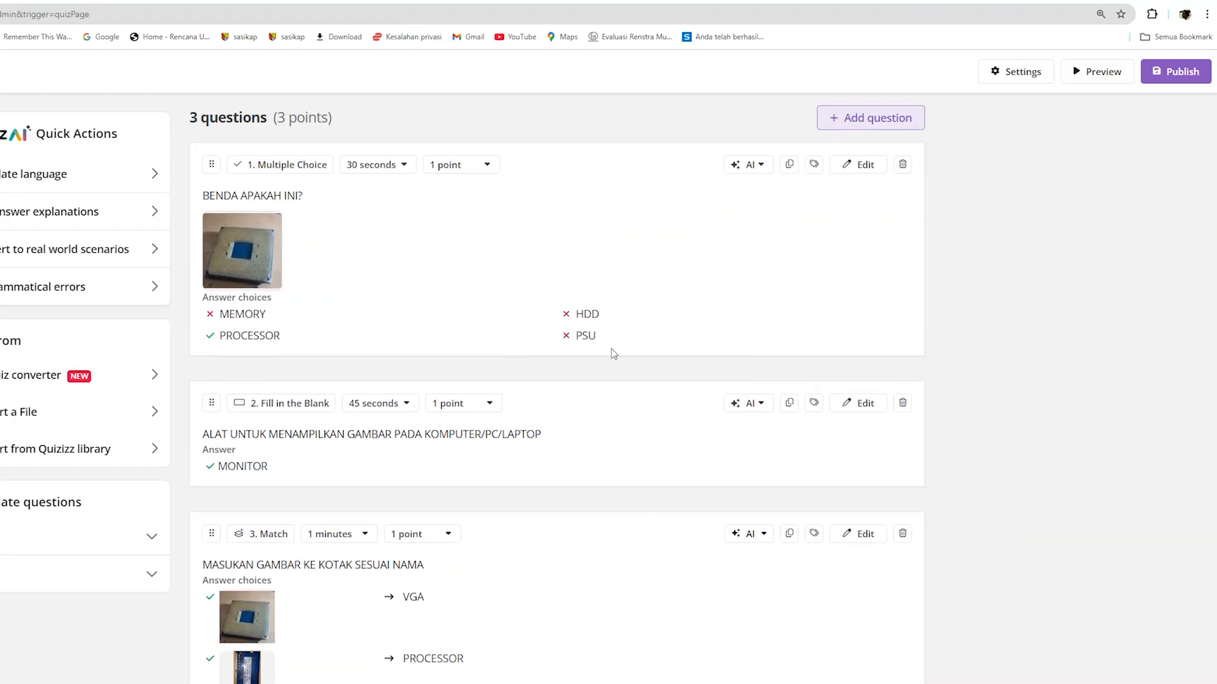
click(1167, 74)
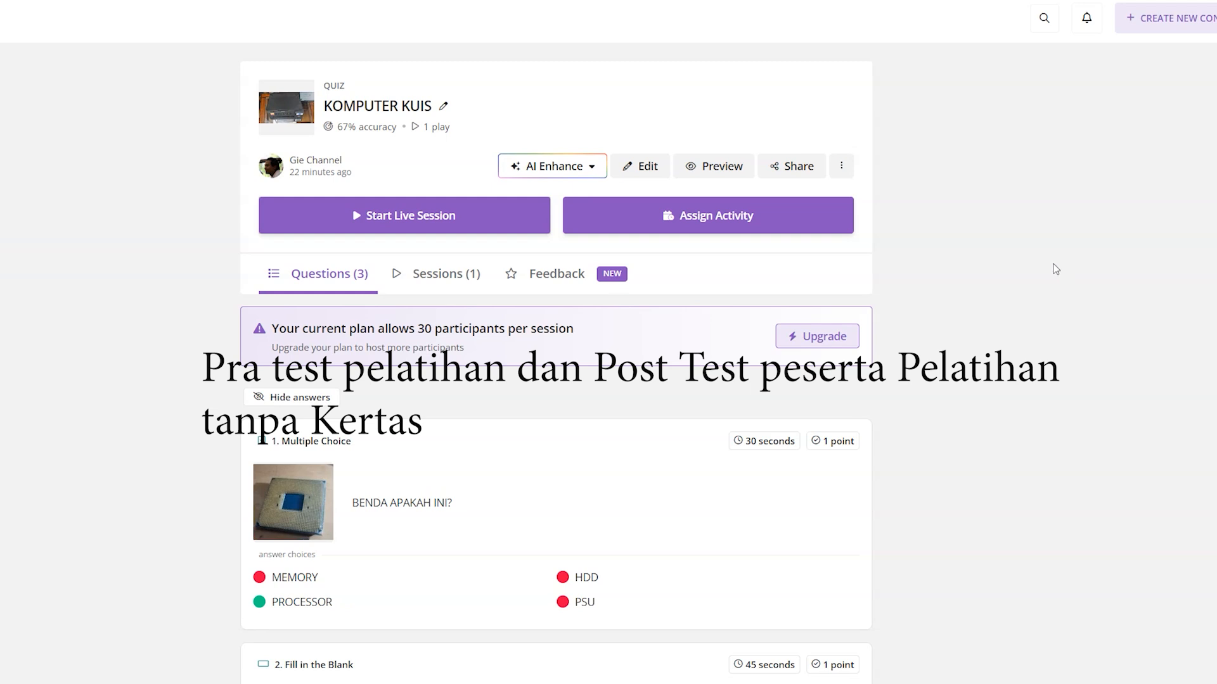
scroll(1053, 265, down, 5)
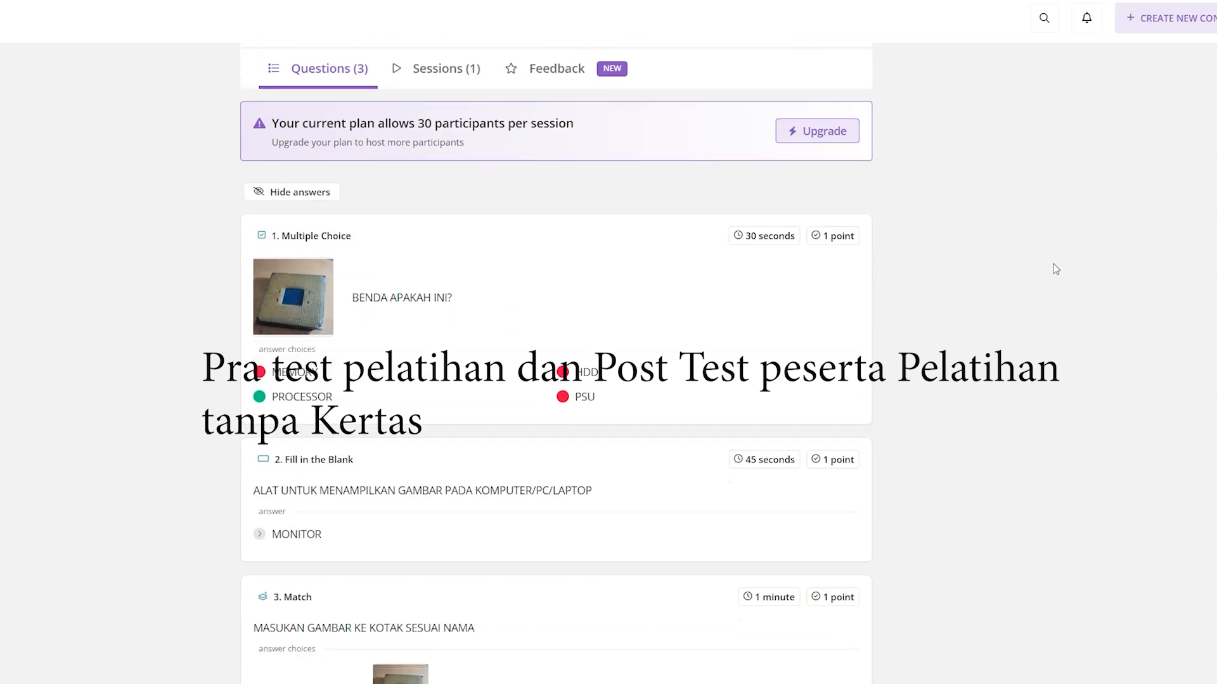
scroll(986, 443, up, 5)
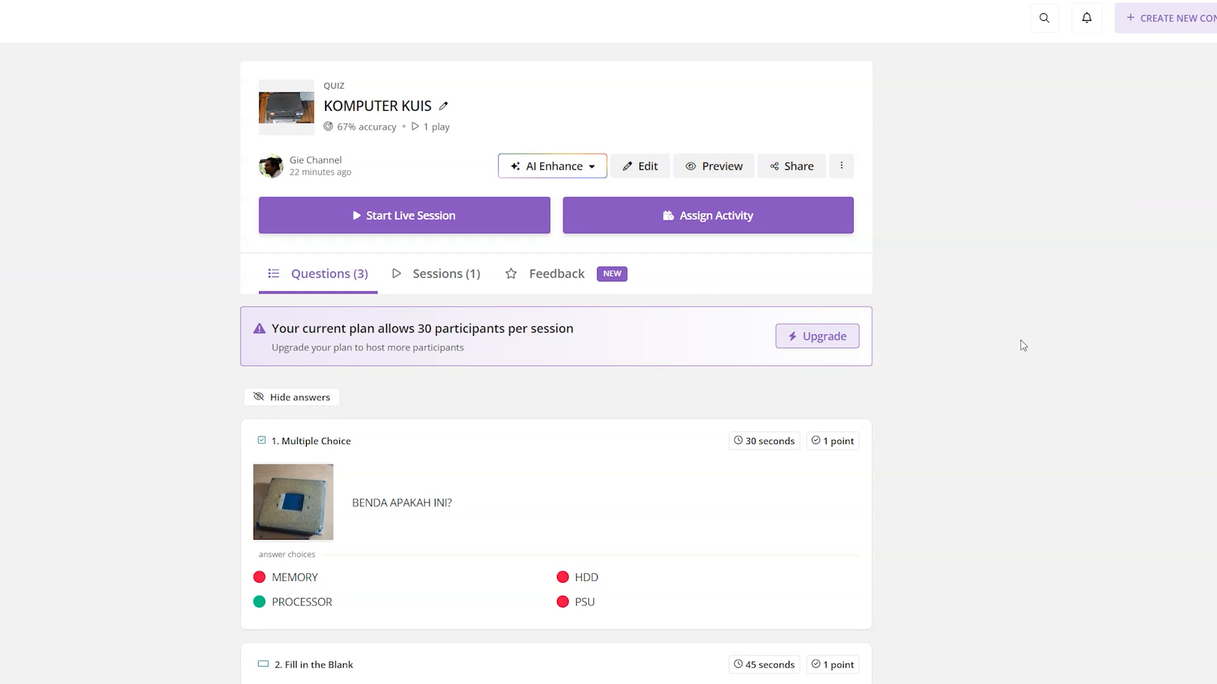
Open the full report of the completed KOMPUTER KUIS session and look at the options available for the participant's result.
click(442, 276)
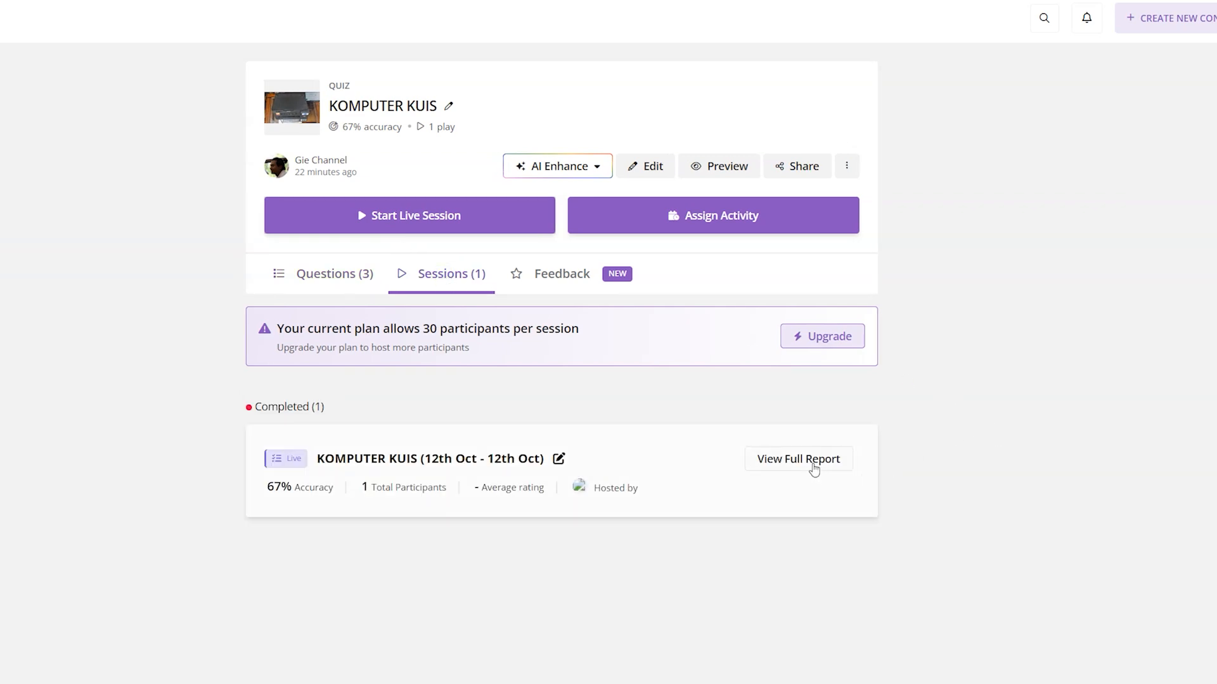
click(776, 459)
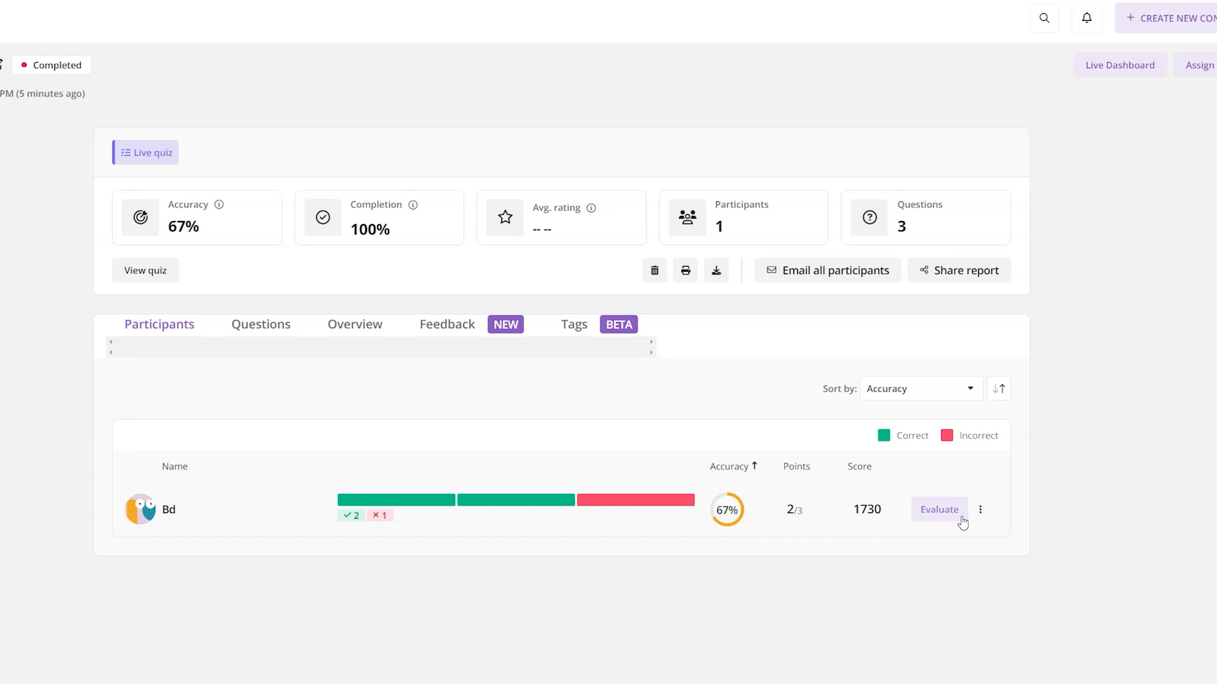
click(980, 510)
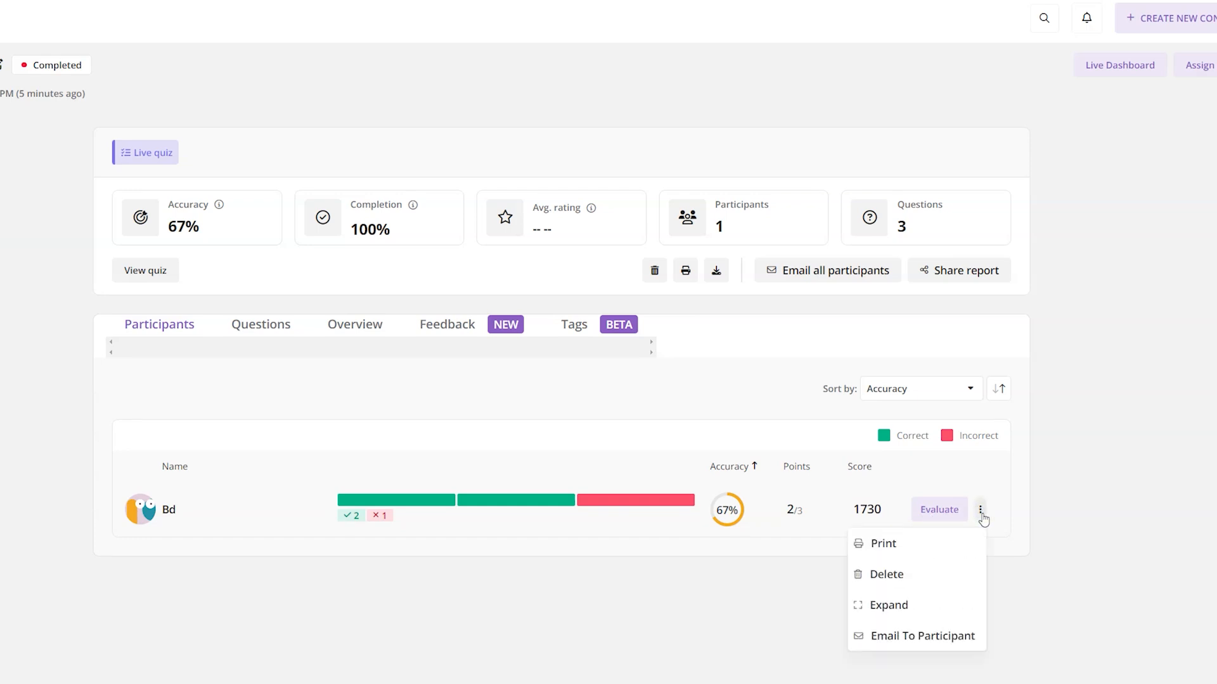
click(1086, 488)
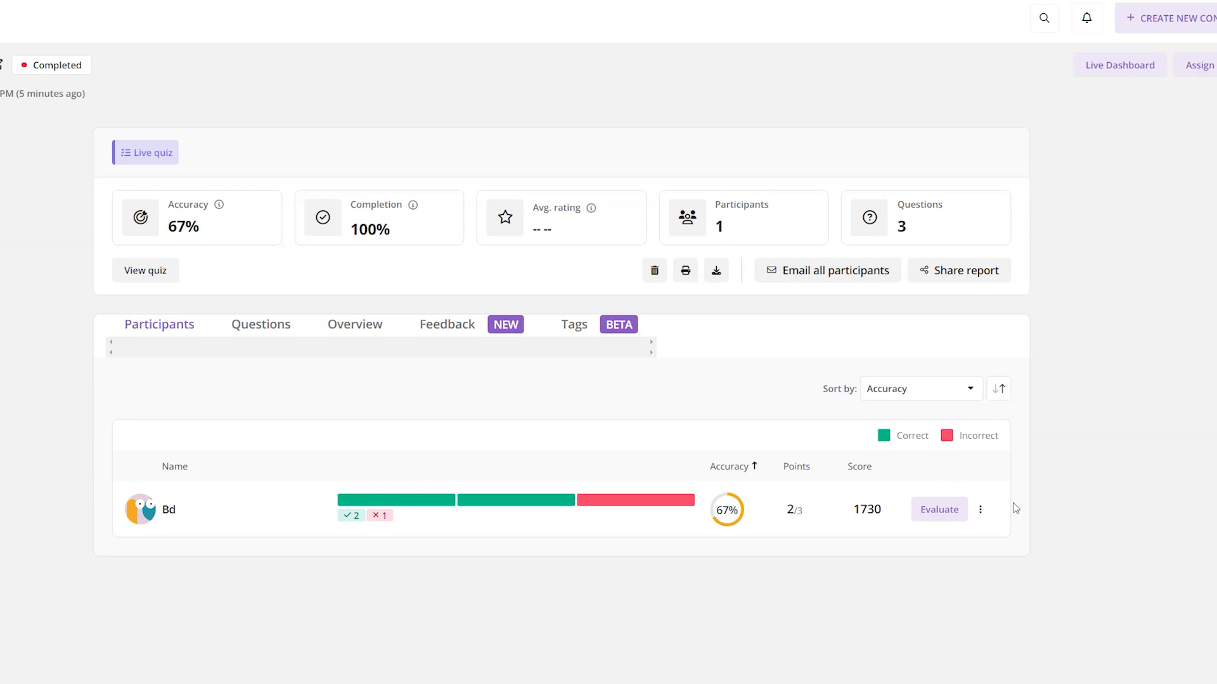
click(979, 511)
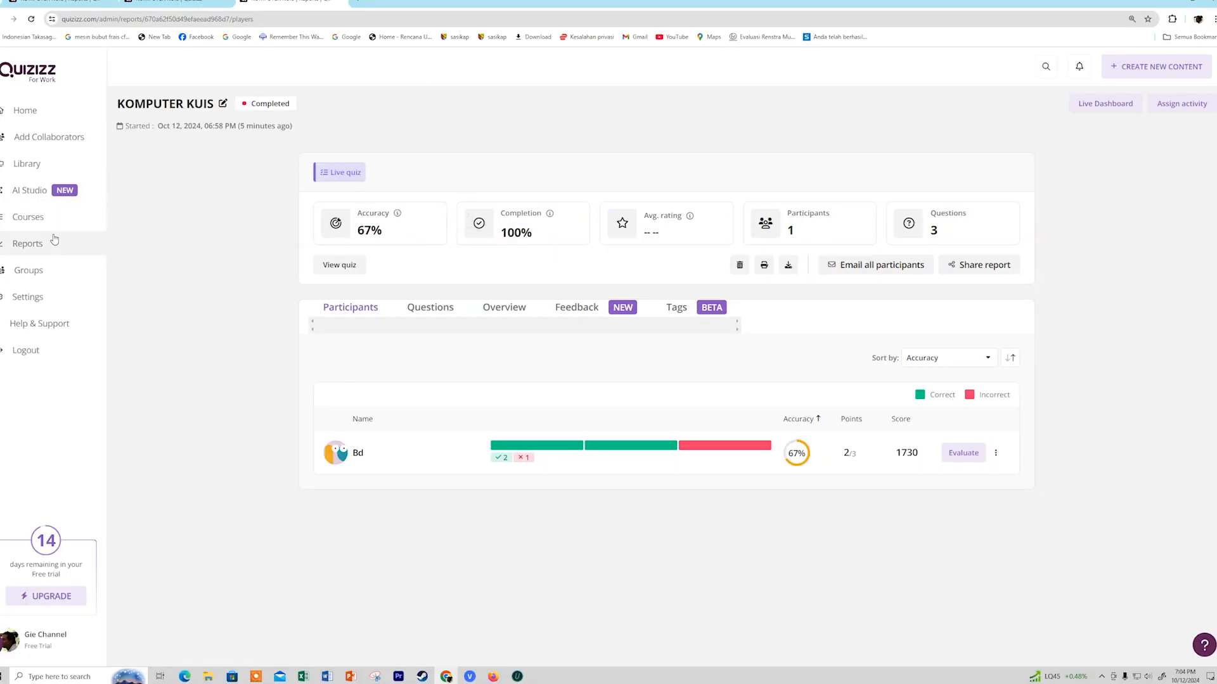
Download the KOMPUTER KUIS activity report as an Excel file from the reports list.
click(28, 244)
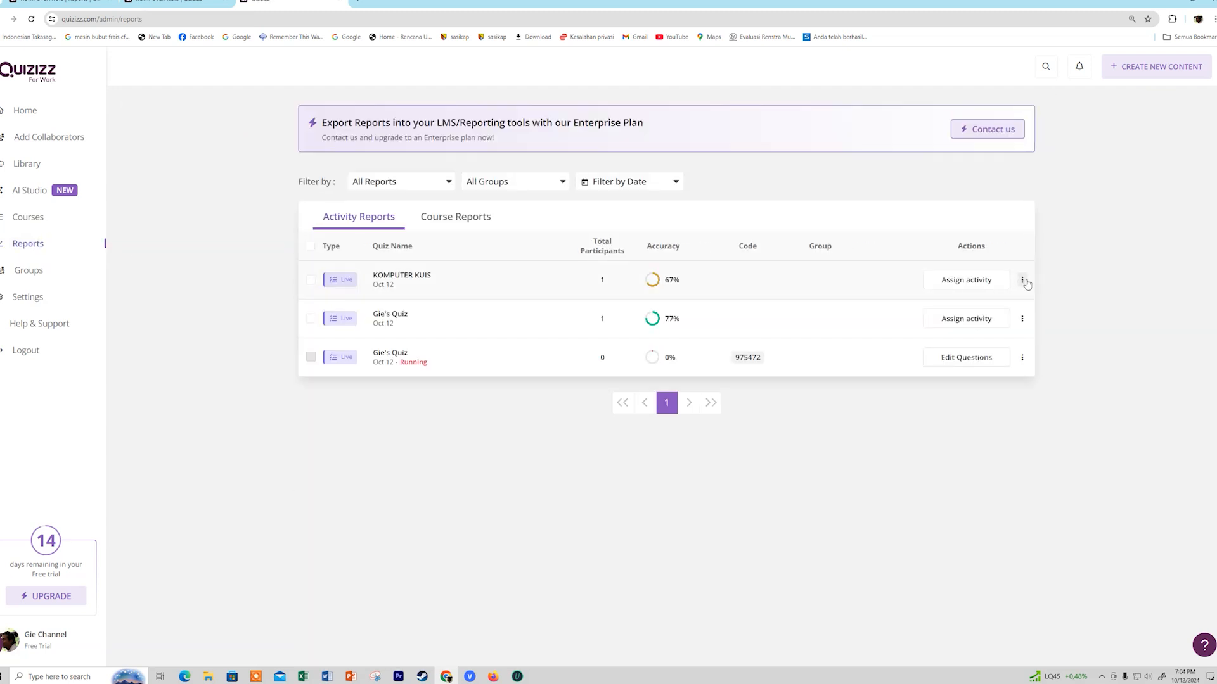
click(1022, 281)
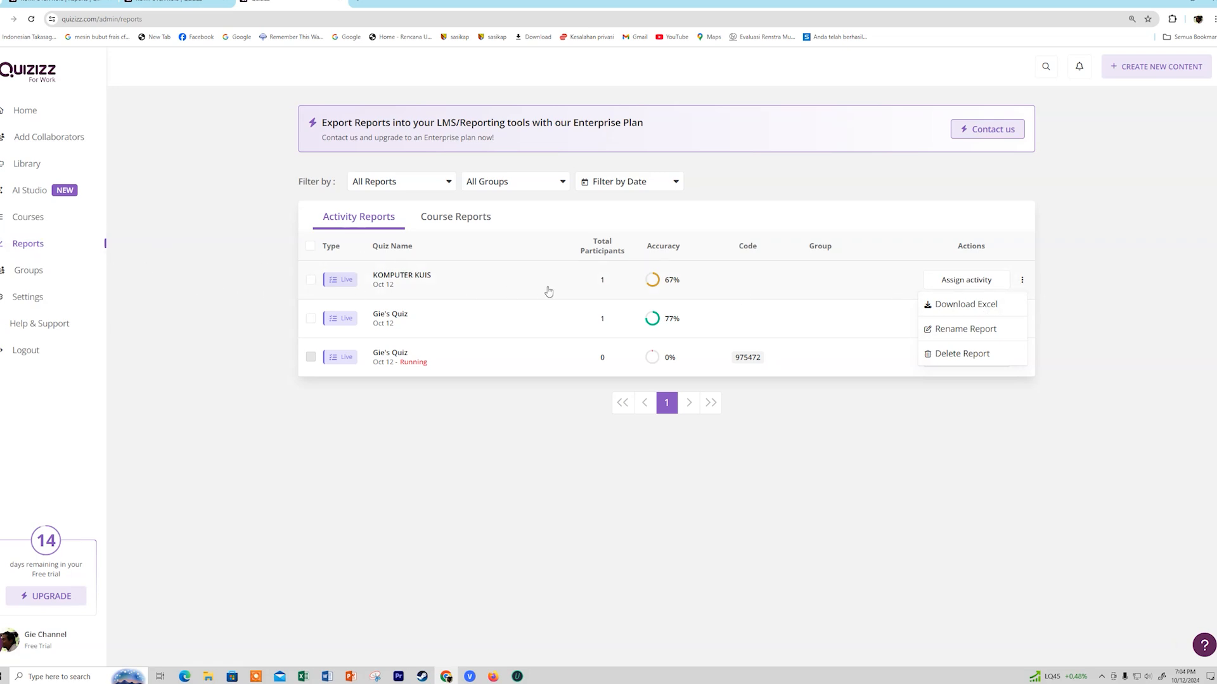
click(1066, 285)
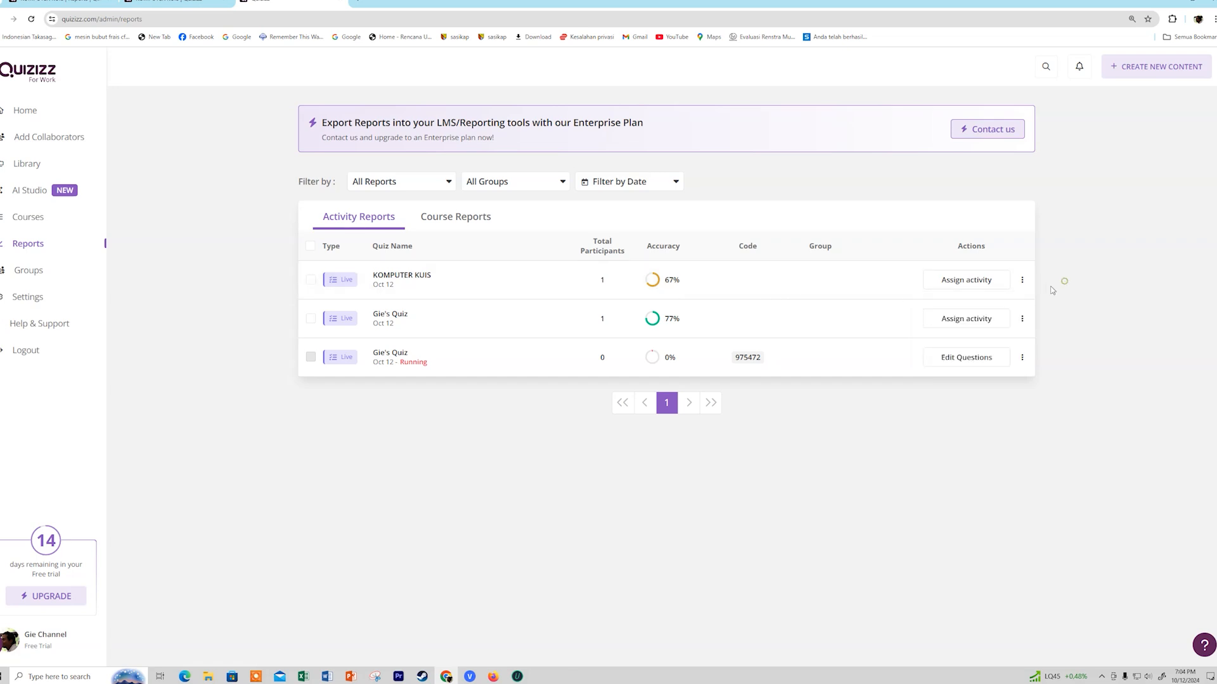
click(1021, 281)
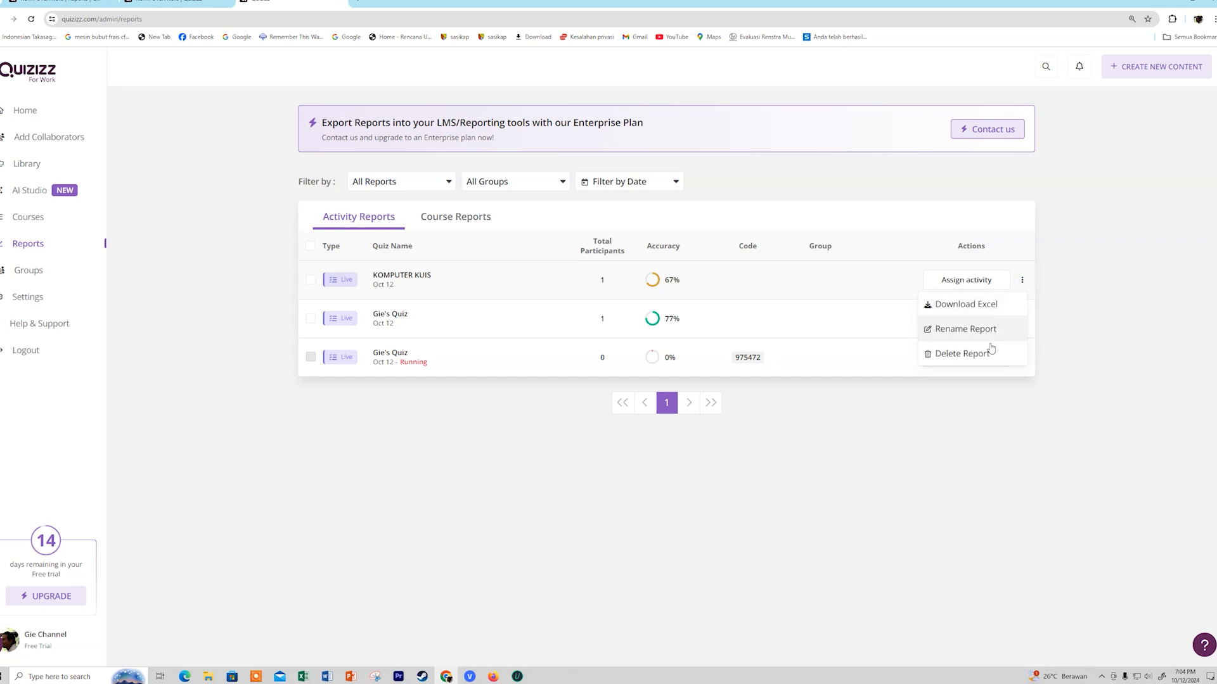
click(984, 308)
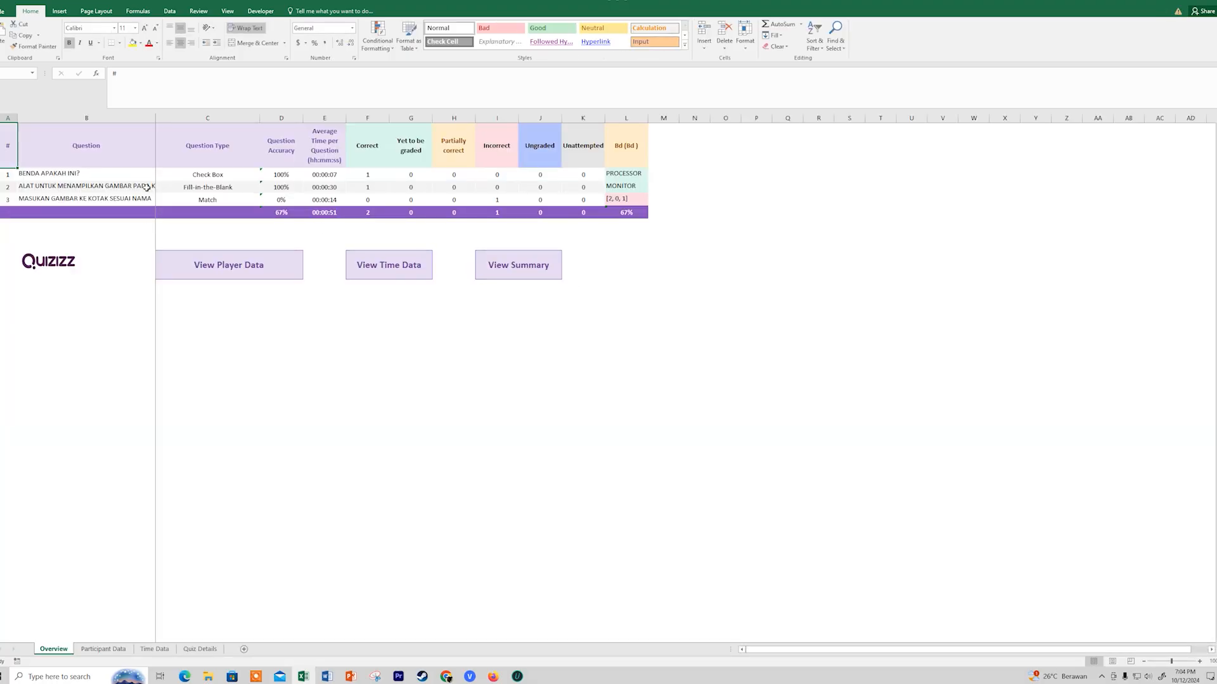
In Excel, widen the report's Question column to fit the full question text and check the Participant Data sheet before returning to Overview.
drag(155, 118, 245, 139)
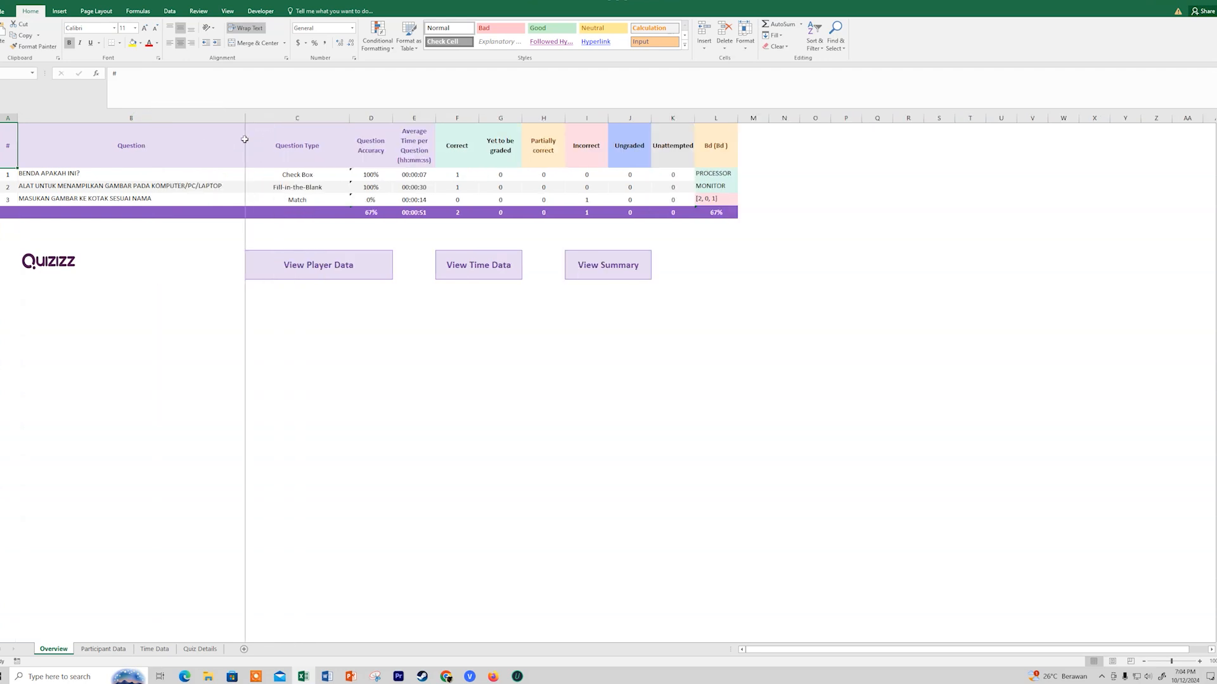
click(334, 275)
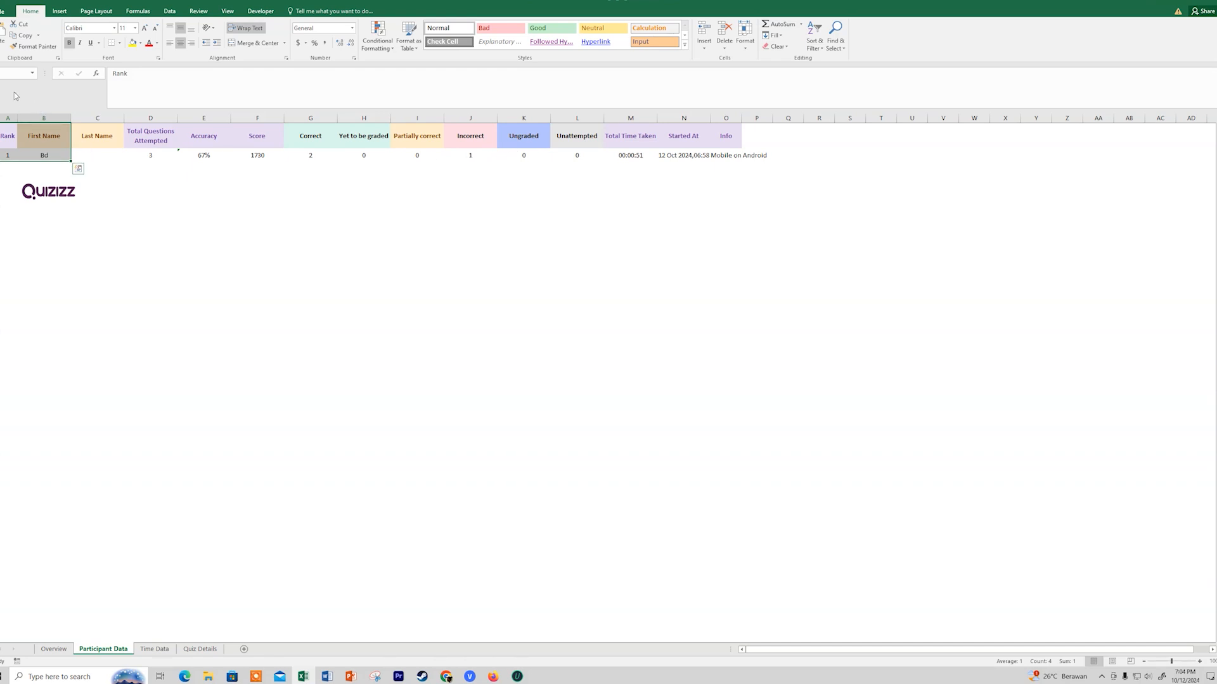
click(53, 649)
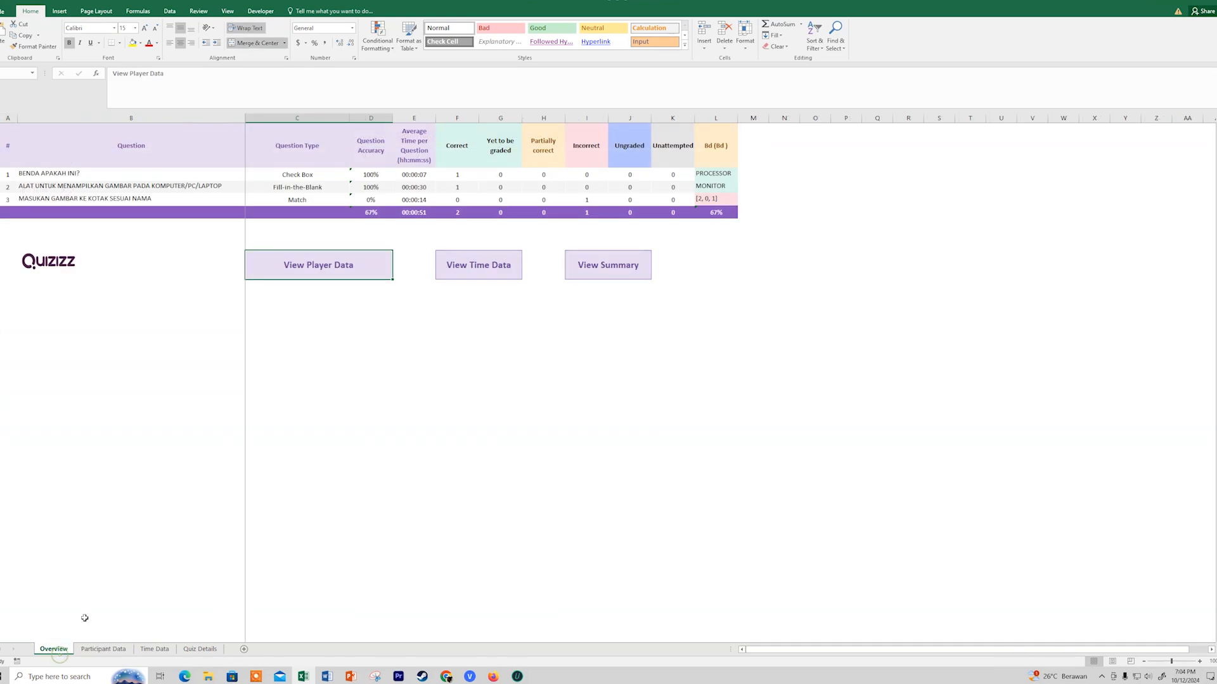
Review the report's Time Data and Quiz Details sheets, then return to the Overview sheet.
click(499, 275)
click(500, 275)
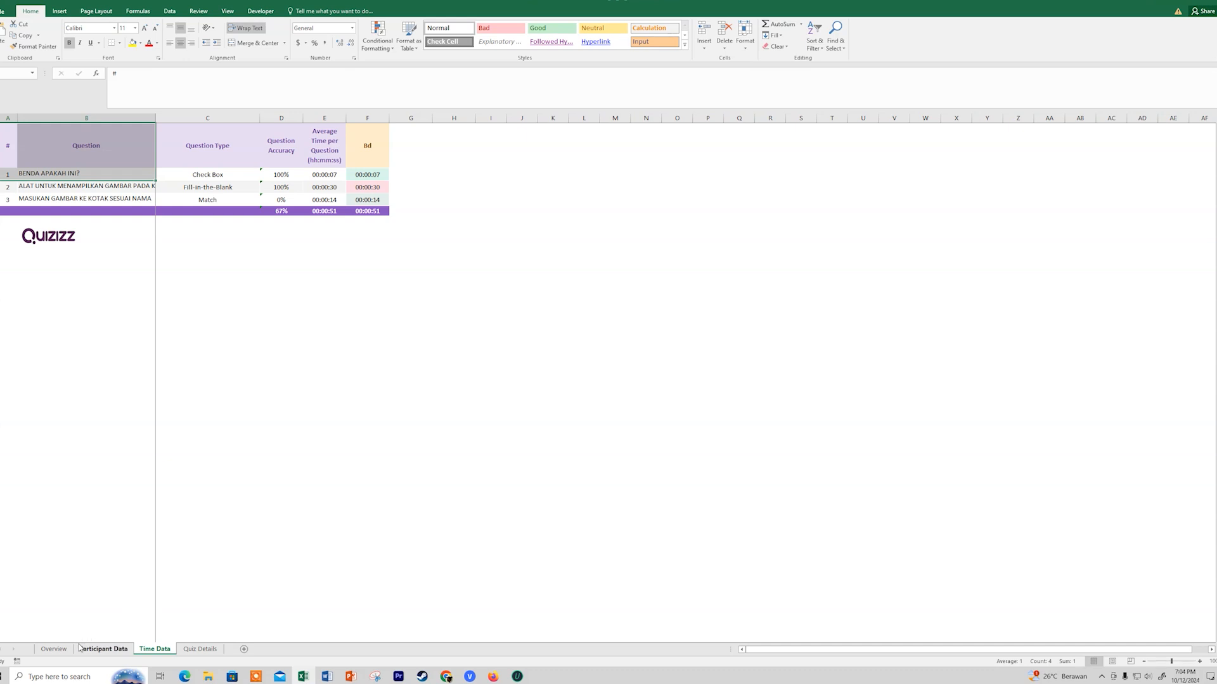
click(190, 648)
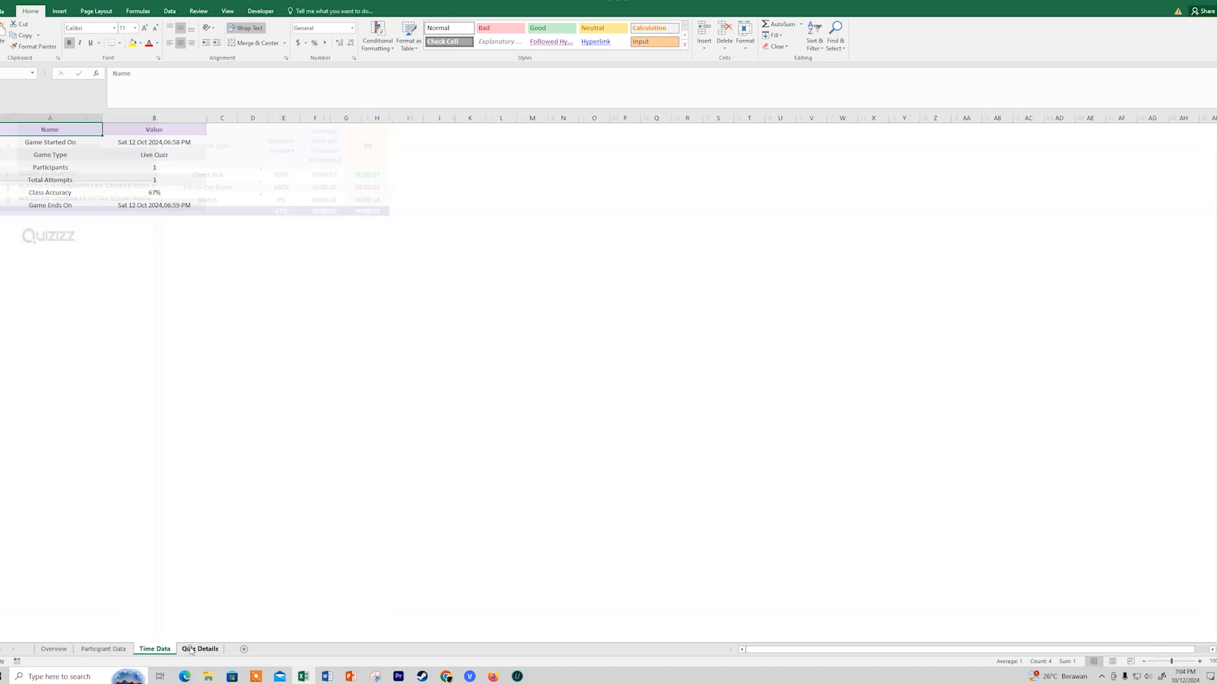
click(154, 648)
click(53, 649)
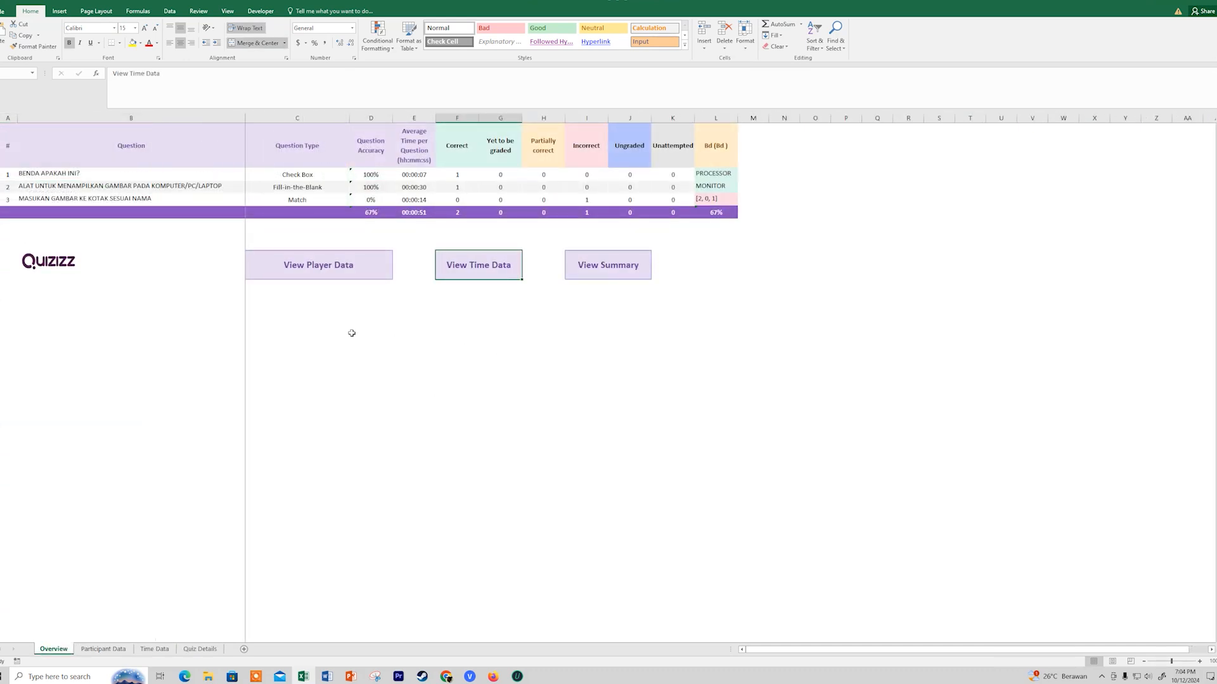
Switch from Excel back to Quizizz, view the home page, and return to the KOMPUTER KUIS quiz's sessions page.
click(1167, 2)
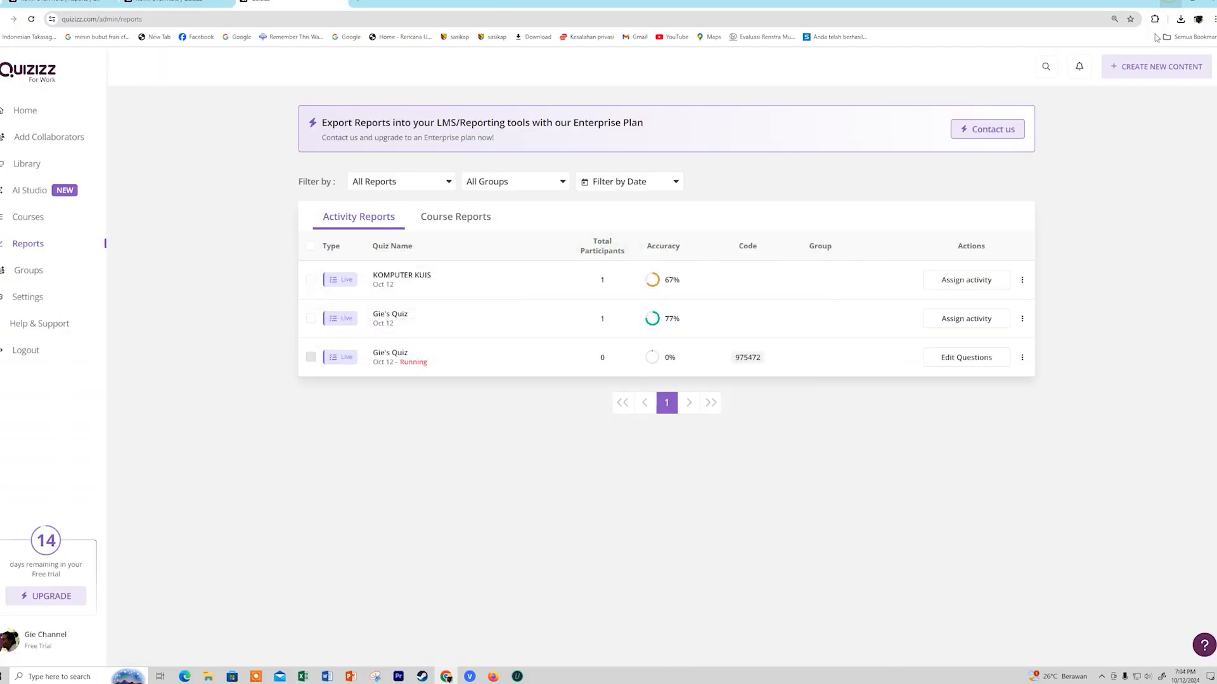
click(22, 111)
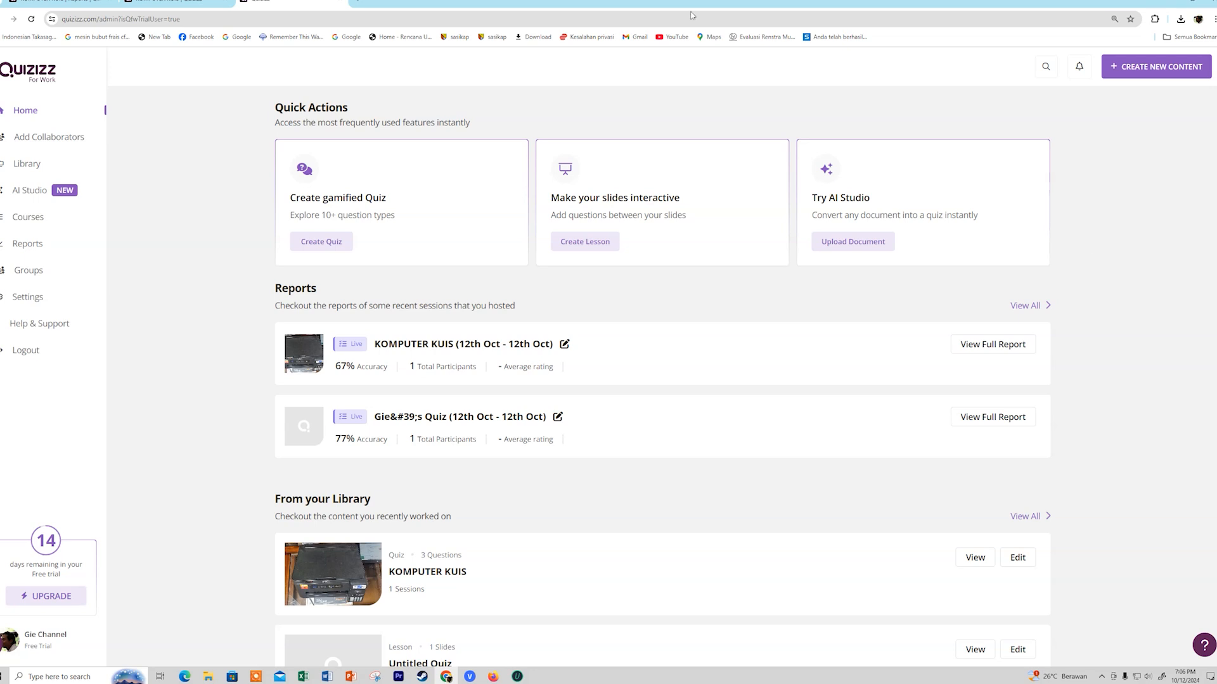
click(179, 1)
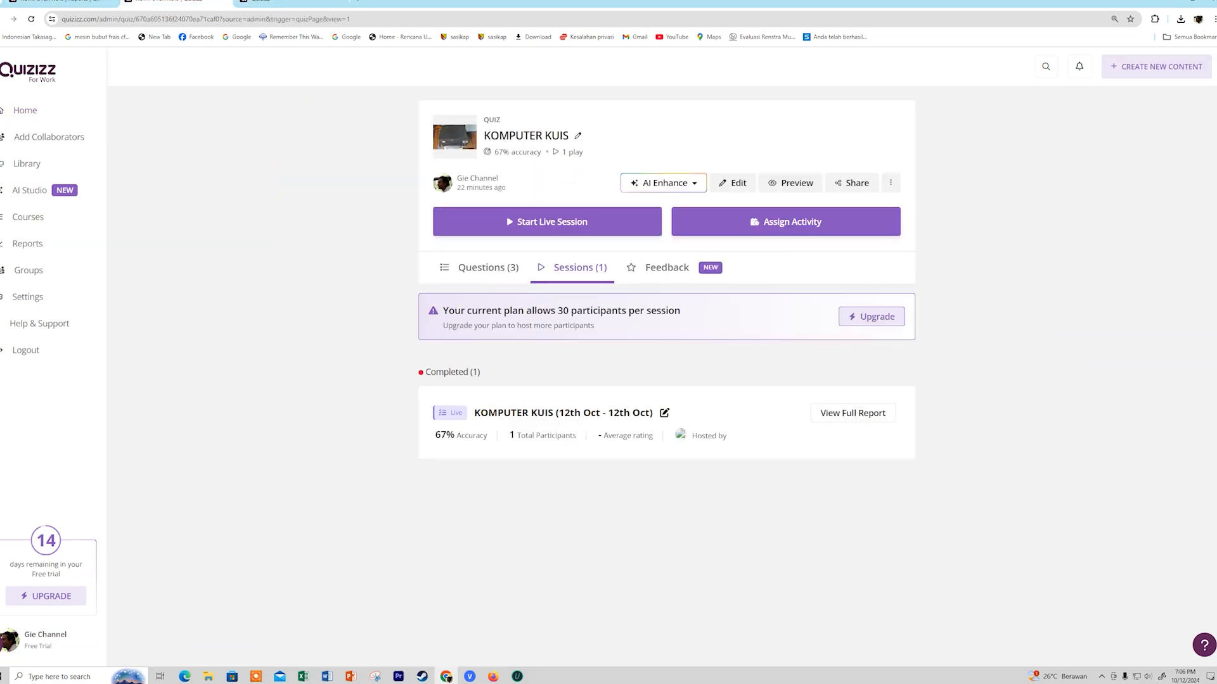